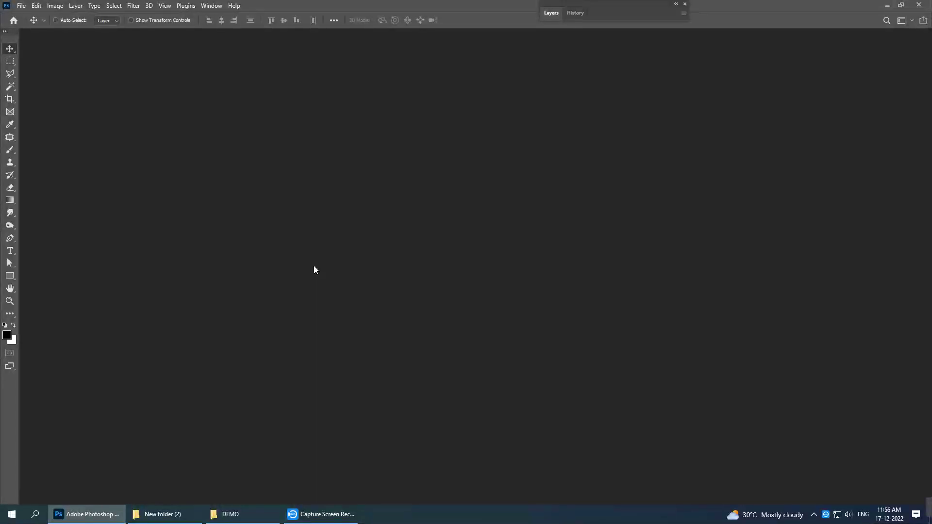
- Create a 36 × 12 in, 200 ppi document with a vertical guide at 18 in
{"action": "key", "text": "ctrl+n"}
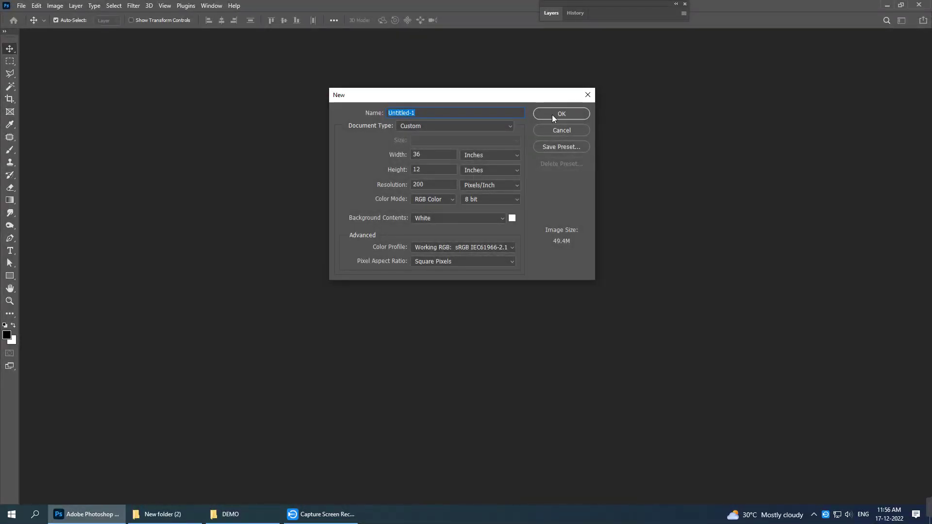
{"action": "left_click", "coordinate": [553, 117]}
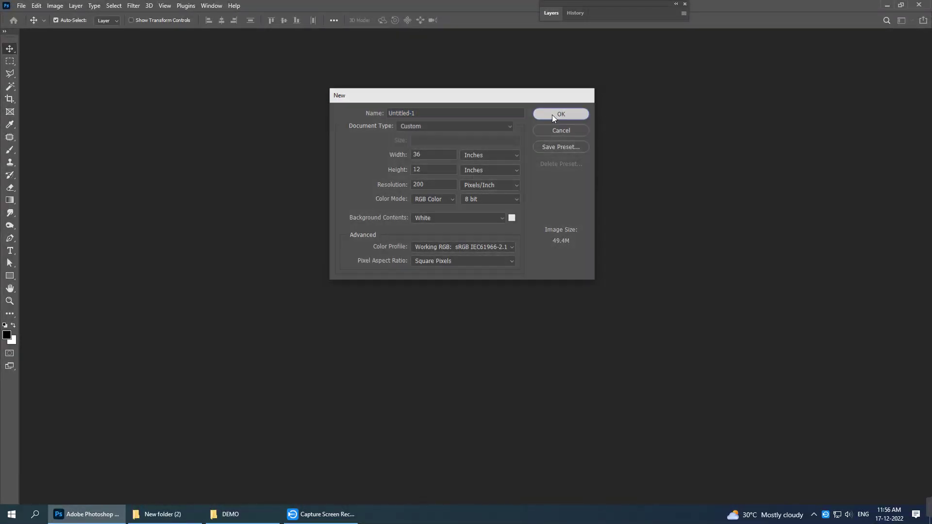
{"action": "left_click_drag", "start_coordinate": [23, 226], "coordinate": [476, 217]}
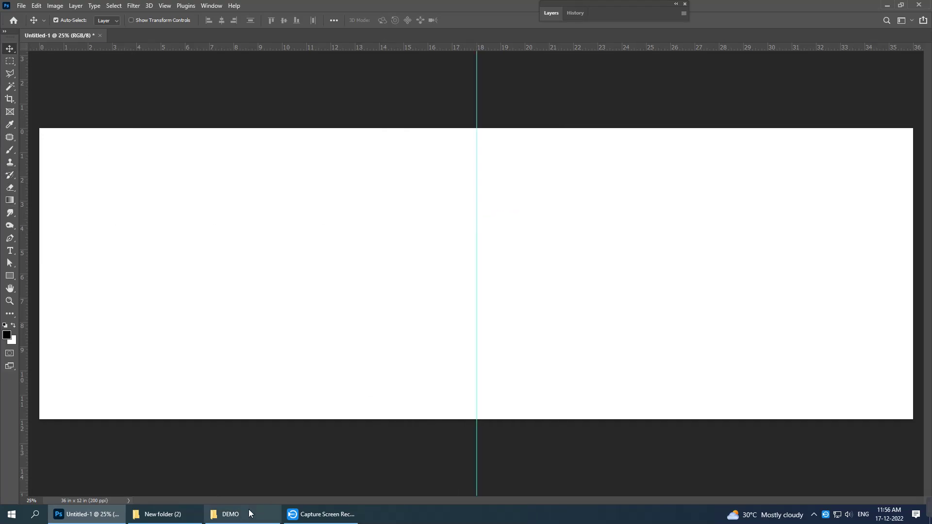
- Bring the 010 misty forest photo into Untitled-1, nudge it to fill the canvas, and close 010.psd
{"action": "left_click", "coordinate": [231, 515]}
{"action": "mouse_move", "coordinate": [148, 250]}
{"action": "left_mouse_down"}
{"action": "mouse_move", "coordinate": [92, 522]}
{"action": "mouse_move", "coordinate": [102, 120]}
{"action": "mouse_move", "coordinate": [163, 296]}
{"action": "mouse_move", "coordinate": [330, 275]}
{"action": "mouse_move", "coordinate": [365, 255]}
{"action": "mouse_move", "coordinate": [330, 240]}
{"action": "left_mouse_up"}
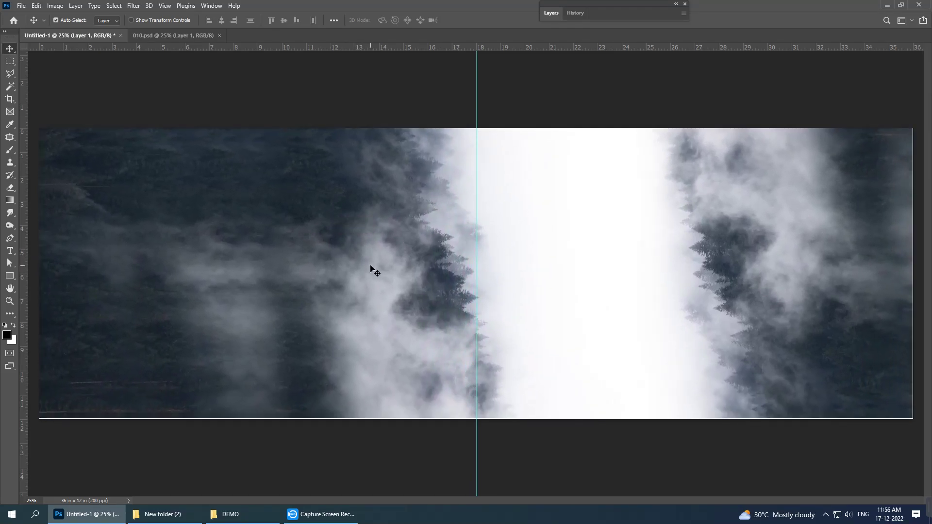
{"action": "key", "text": "Right"}
{"action": "key", "text": "Down"}
{"action": "key", "text": "Down"}
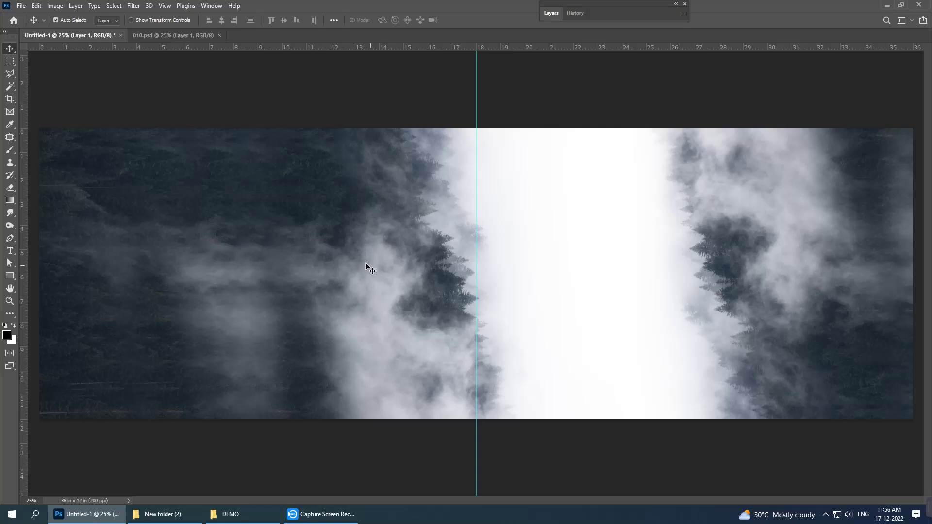
{"action": "left_click", "coordinate": [219, 36]}
{"action": "key", "text": "m"}
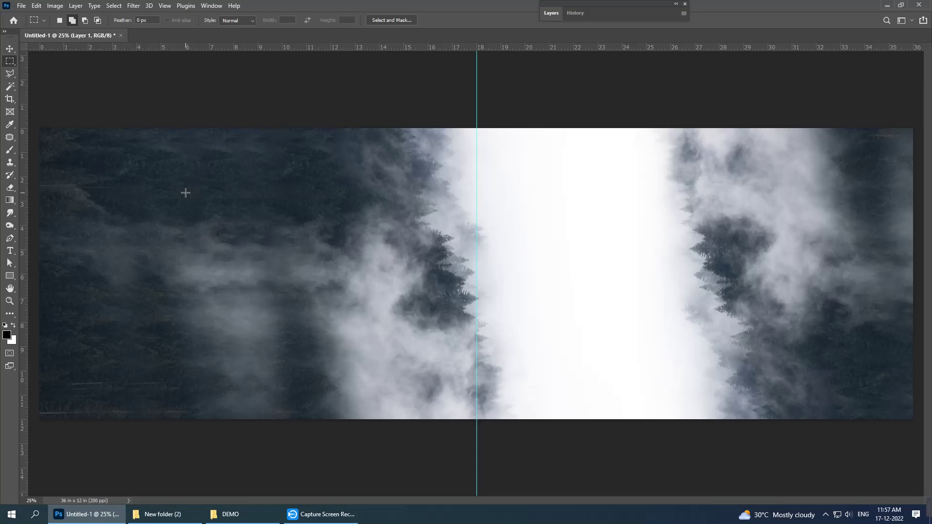
- Fill a white rectangle about 6.5 in tall on a new layer on the left page
{"action": "left_click_drag", "start_coordinate": [185, 193], "coordinate": [332, 363]}
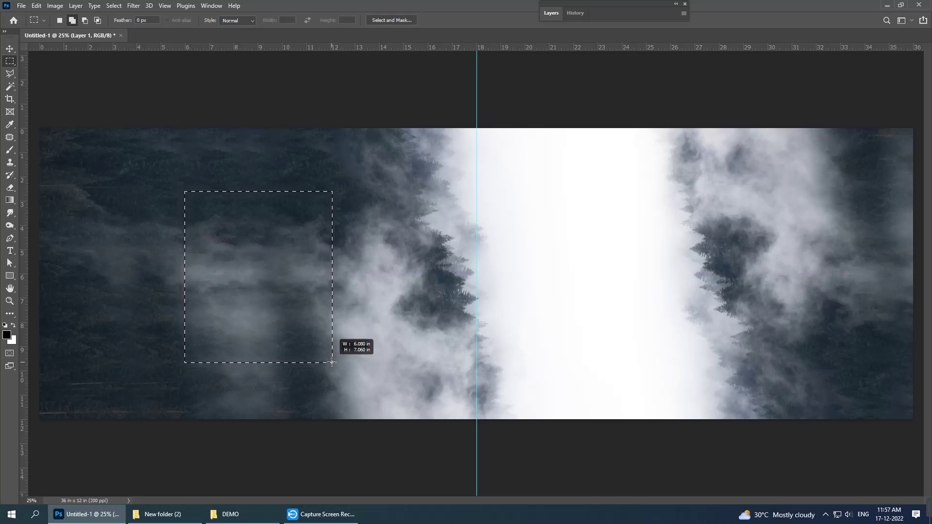
{"action": "left_click_drag", "start_coordinate": [332, 362], "coordinate": [331, 350]}
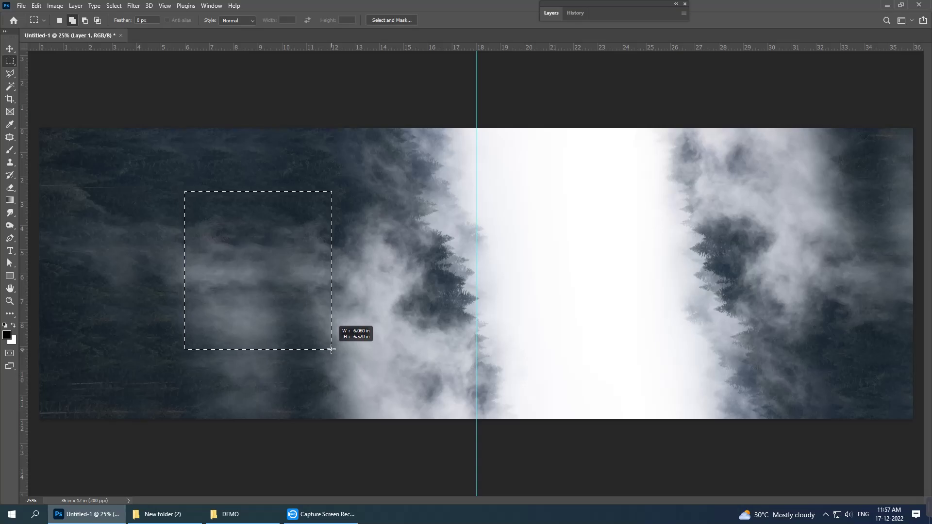
{"action": "left_click_drag", "start_coordinate": [331, 350], "coordinate": [332, 347]}
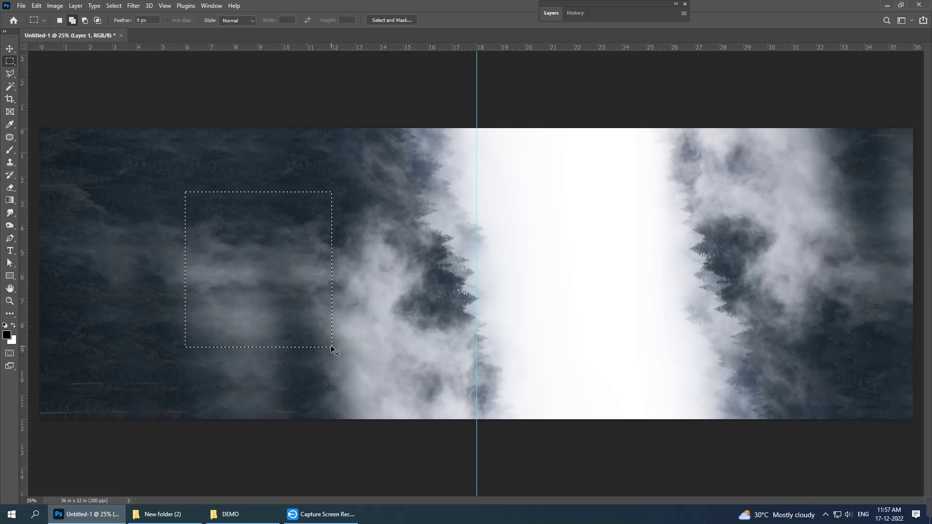
{"action": "left_click", "coordinate": [551, 14]}
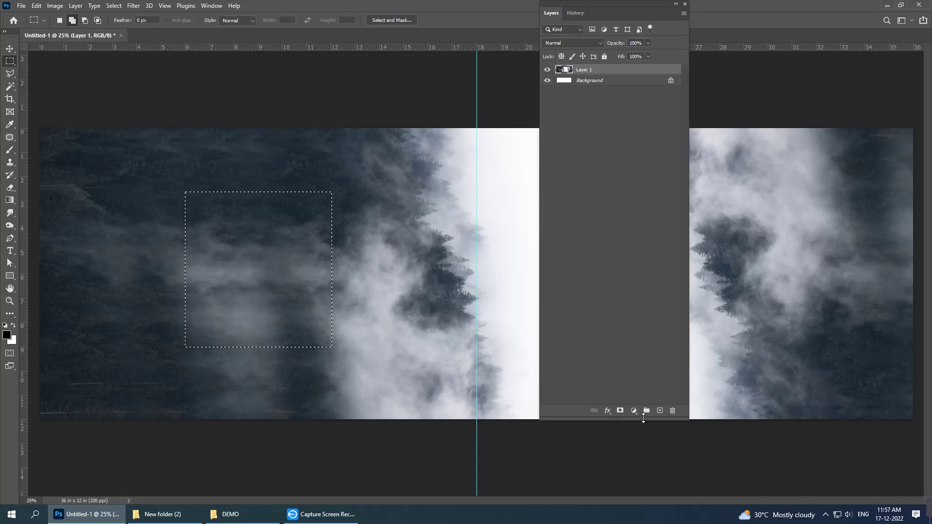
{"action": "left_click", "coordinate": [659, 411]}
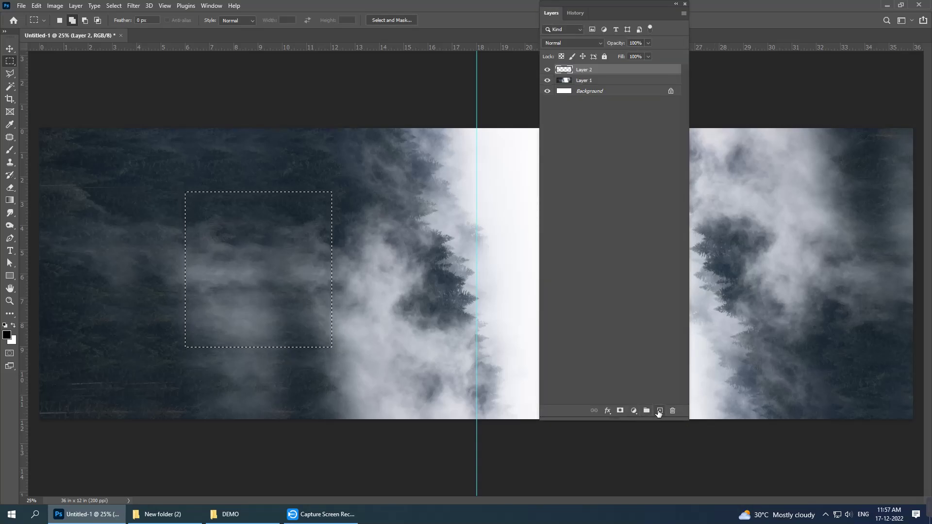
{"action": "key", "text": "alt+BackSpace"}
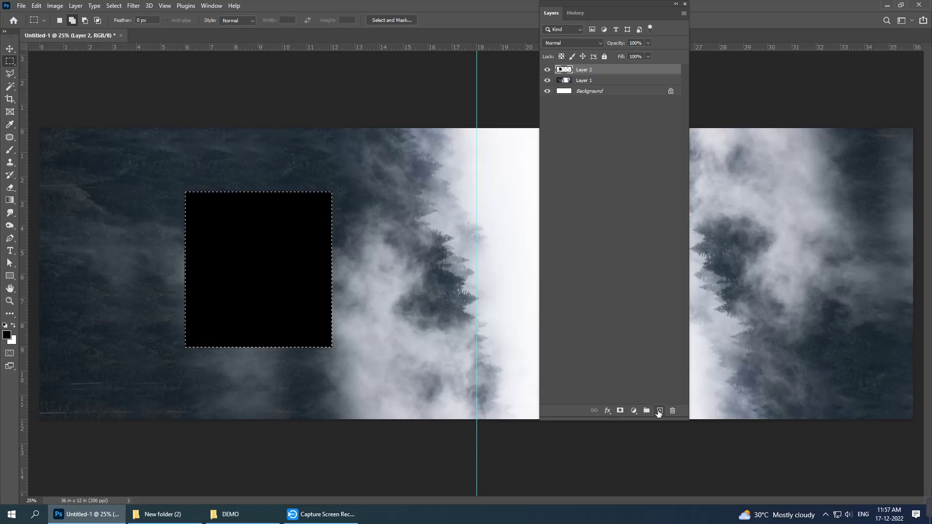
{"action": "key", "text": "ctrl+BackSpace"}
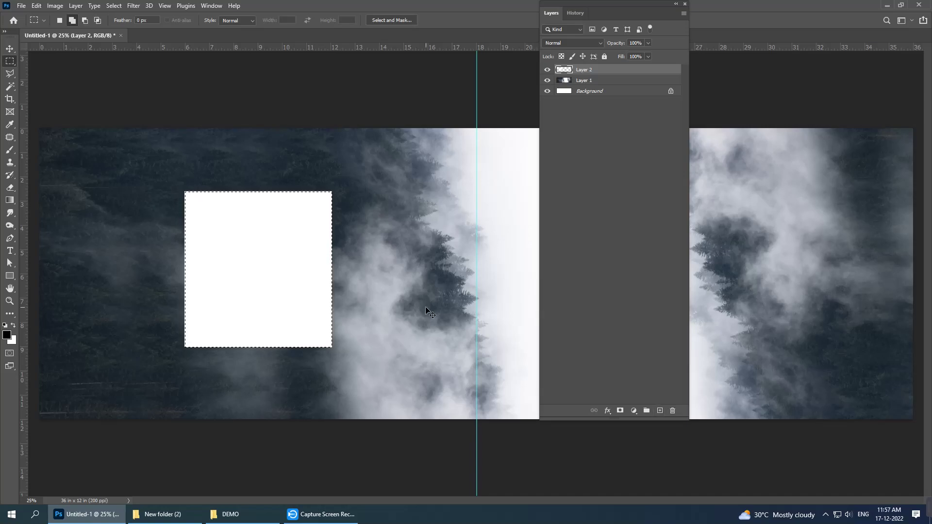
{"action": "key", "text": "ctrl+d"}
- Duplicate the white rectangle, fill the copy black, and shrink it to about 91% for a border
{"action": "left_click_drag", "start_coordinate": [604, 74], "coordinate": [660, 411]}
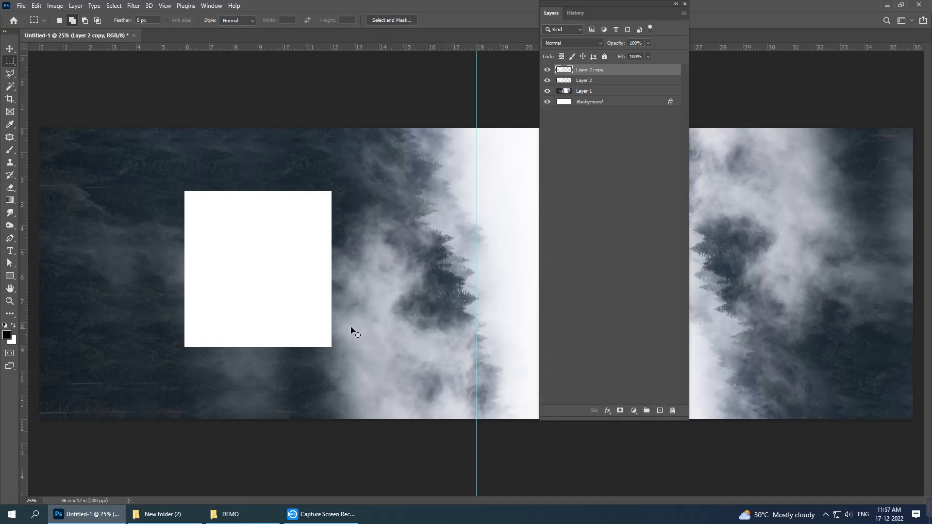
{"action": "key", "text": "ctrl+t"}
{"action": "key", "text": "Return"}
{"action": "key", "text": "ctrl+i"}
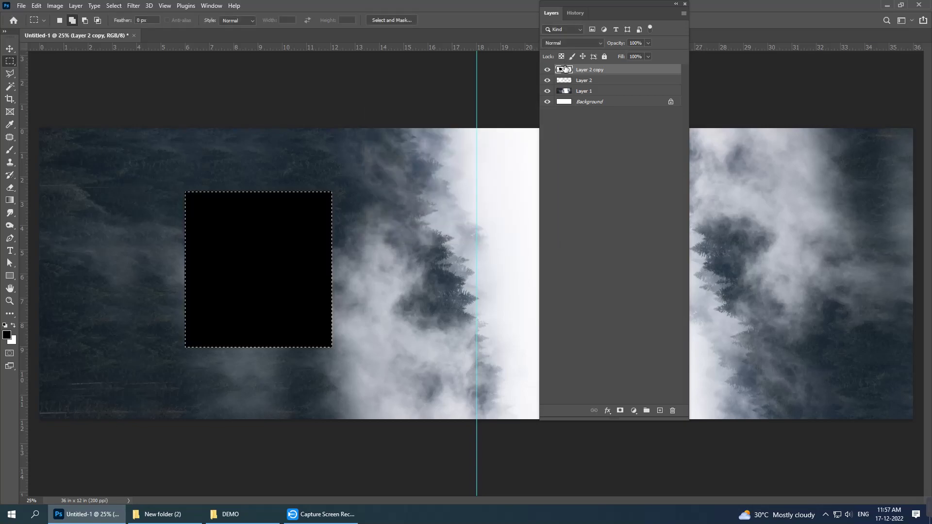
{"action": "key", "text": "ctrl+t"}
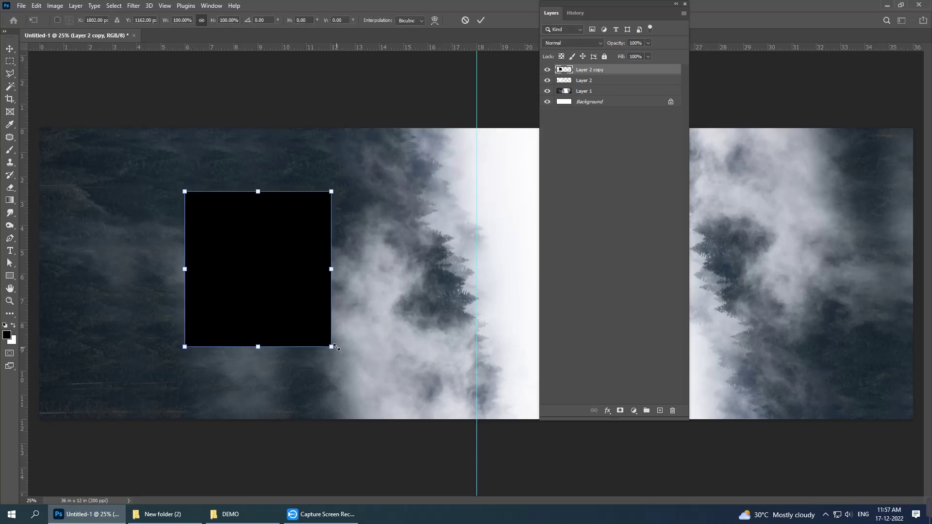
{"action": "left_click_drag", "start_coordinate": [331, 346], "coordinate": [324, 340]}
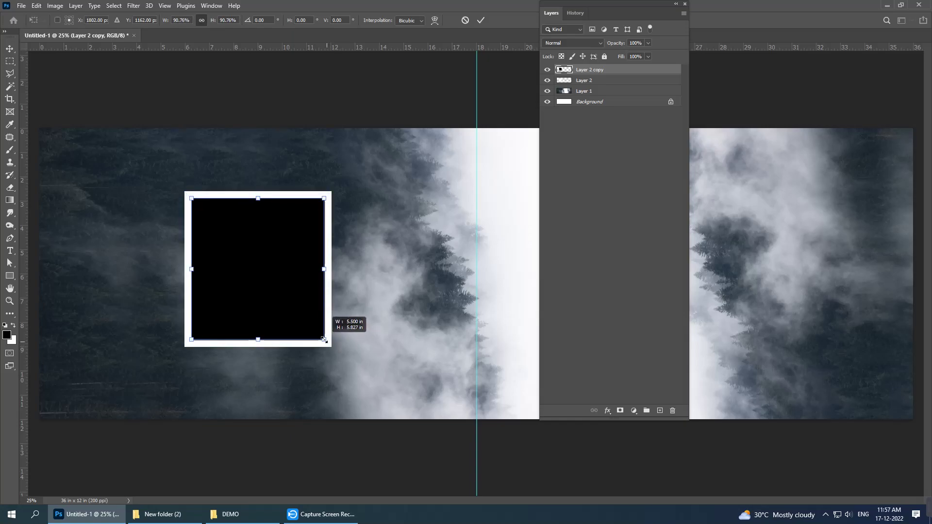
{"action": "key", "text": "Return"}
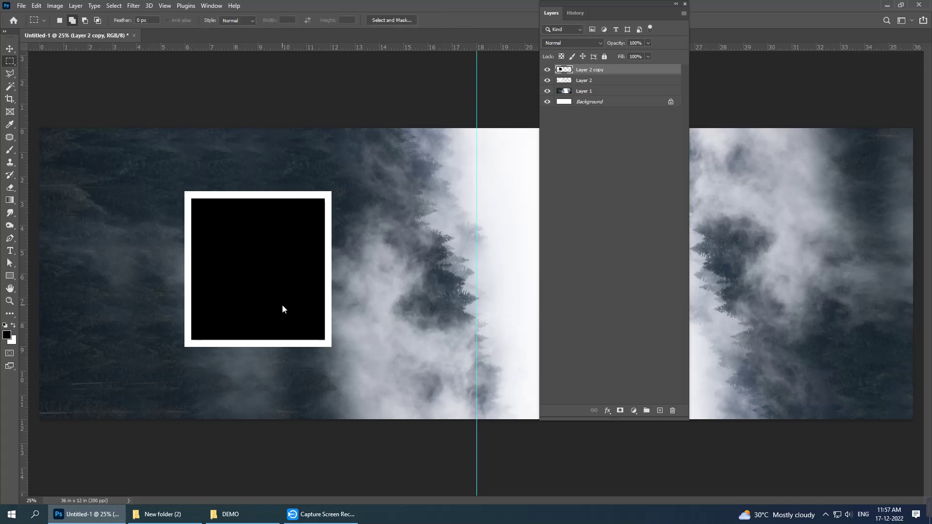
{"action": "double_click", "coordinate": [631, 9]}
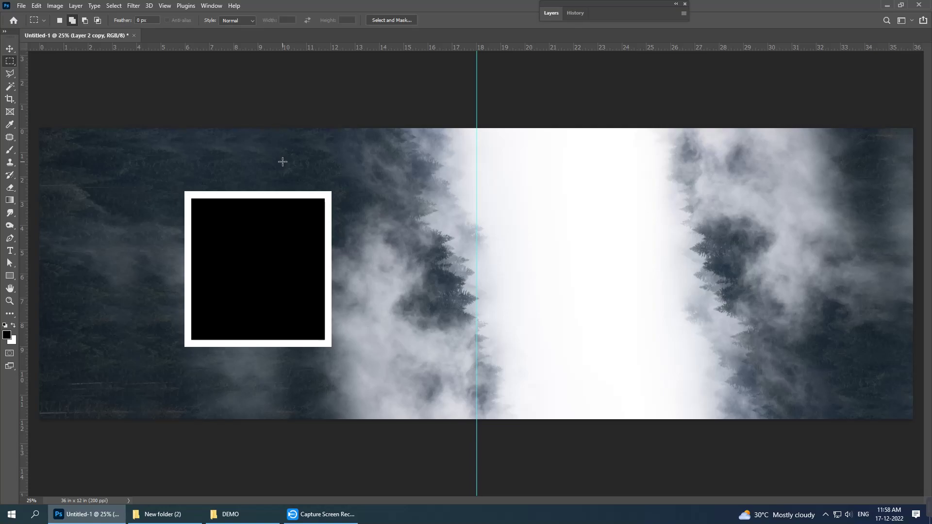
- Fill a 3.66 × 3.04 in white rectangle on a new layer over the first frame's upper right
{"action": "left_click_drag", "start_coordinate": [299, 174], "coordinate": [371, 227]}
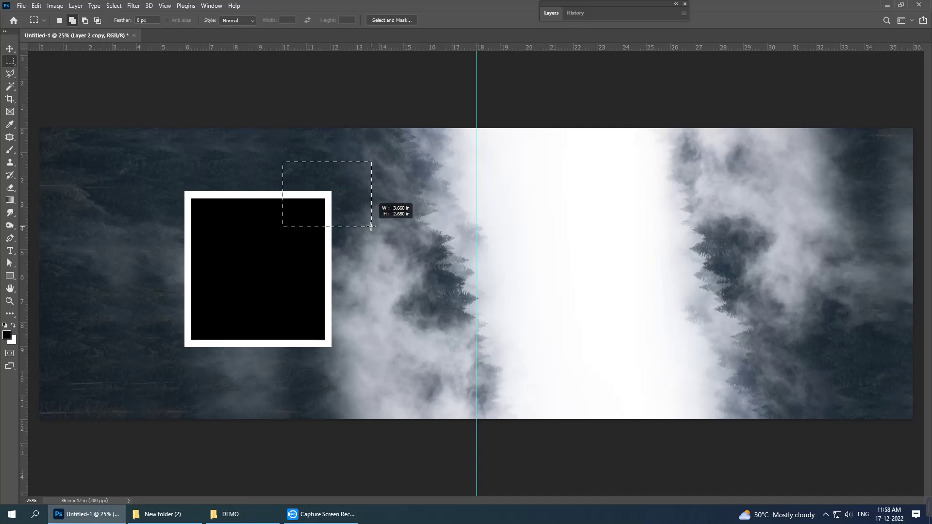
{"action": "left_click_drag", "start_coordinate": [371, 226], "coordinate": [372, 235]}
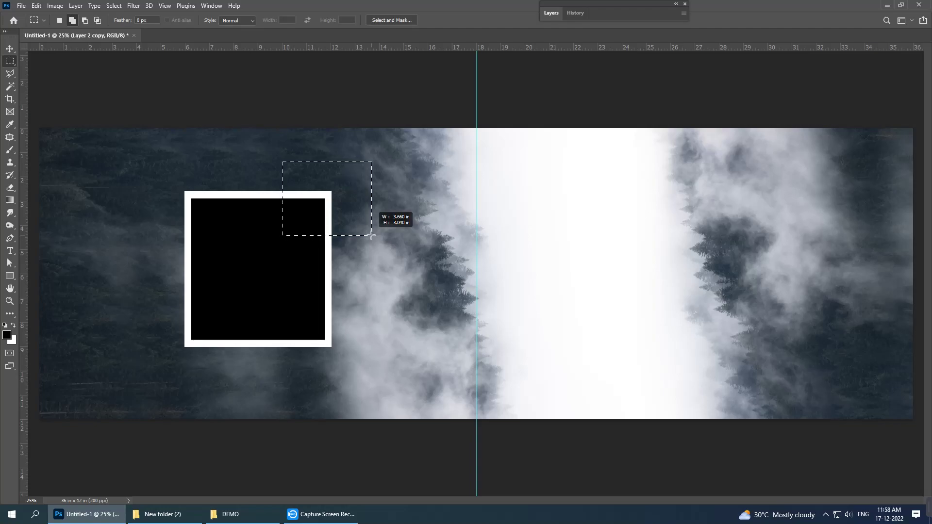
{"action": "left_click_drag", "start_coordinate": [371, 236], "coordinate": [372, 237]}
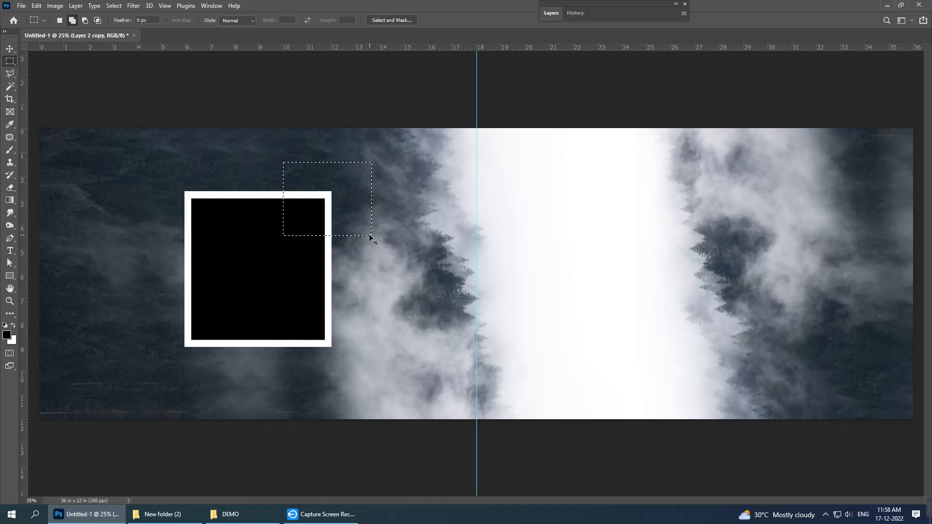
{"action": "key", "text": "ctrl+shift+n"}
{"action": "key", "text": "Return"}
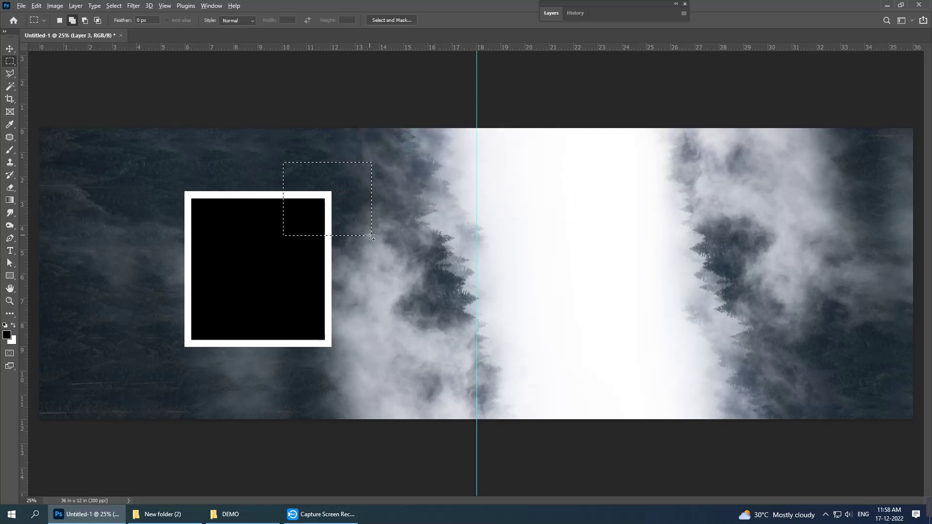
{"action": "key", "text": "alt+BackSpace"}
{"action": "key", "text": "ctrl+BackSpace"}
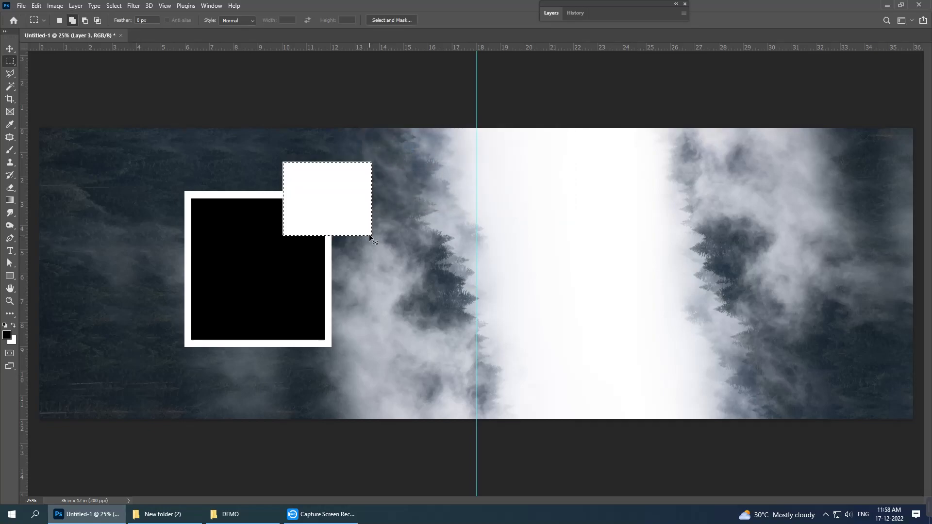
- Duplicate the new white rectangle layer and fill the copy black
{"action": "key", "text": "v"}
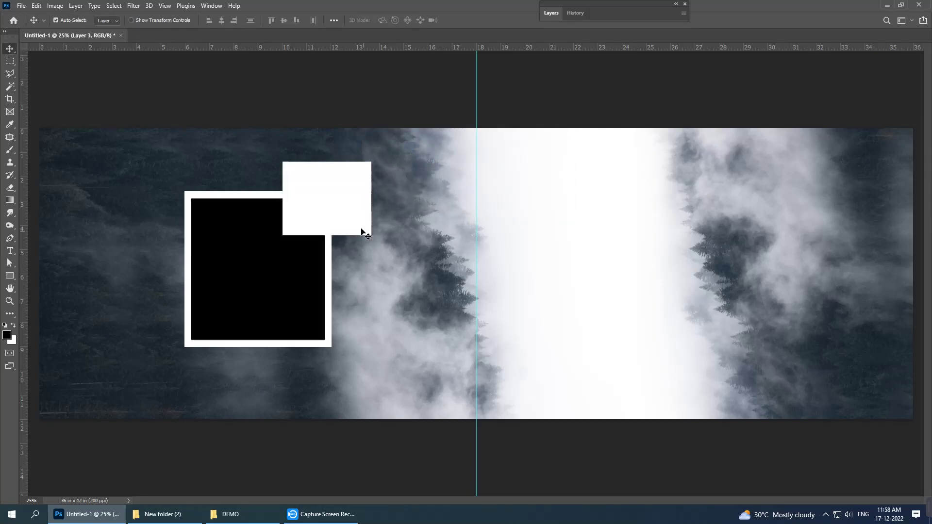
{"action": "left_click", "coordinate": [551, 13]}
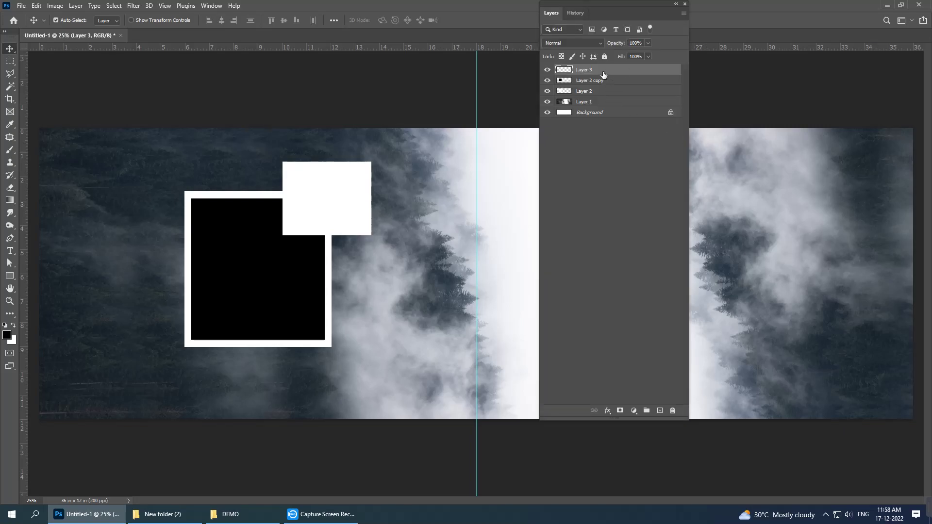
{"action": "left_click_drag", "start_coordinate": [604, 73], "coordinate": [660, 411]}
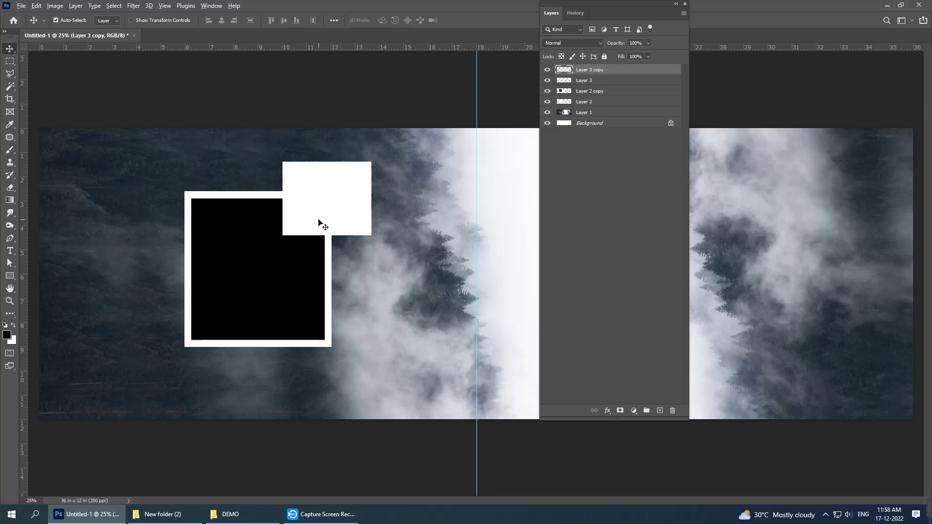
{"action": "key", "text": "alt+s"}
{"action": "key", "text": "o"}
{"action": "key", "text": "Return"}
{"action": "key", "text": "ctrl"}
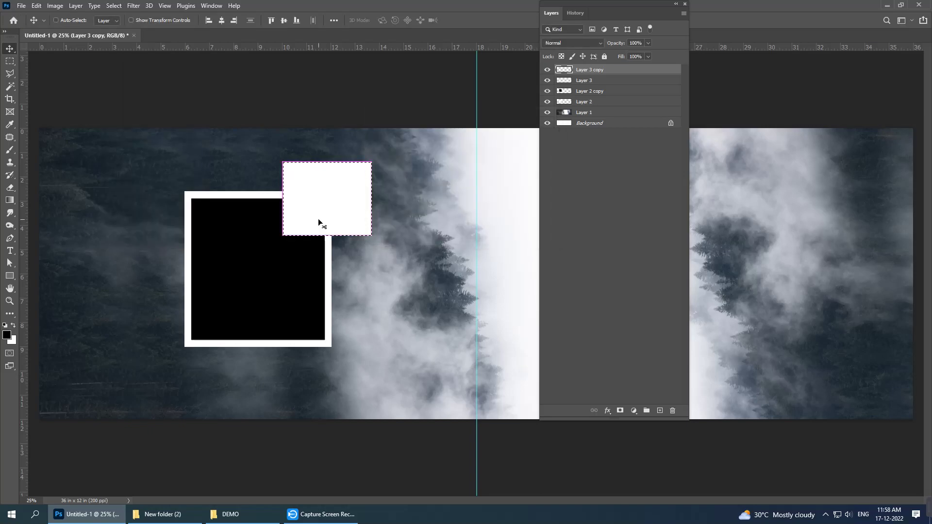
{"action": "key", "text": "alt+BackSpace"}
{"action": "key", "text": "ctrl+d"}
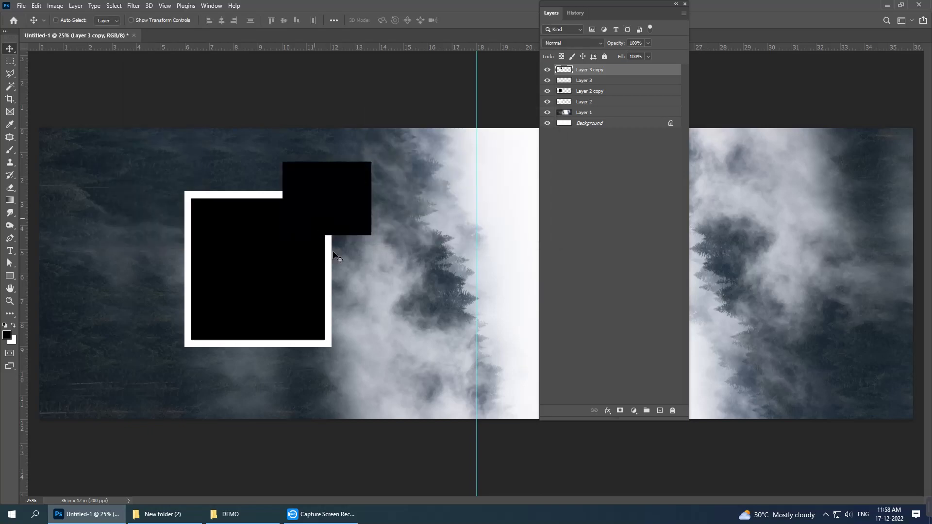
- Shrink the black copy to about 85% inside the white rectangle
{"action": "key", "text": "ctrl+t"}
{"action": "left_click_drag", "start_coordinate": [371, 235], "coordinate": [364, 232]}
{"action": "key", "text": "ctrl+z"}
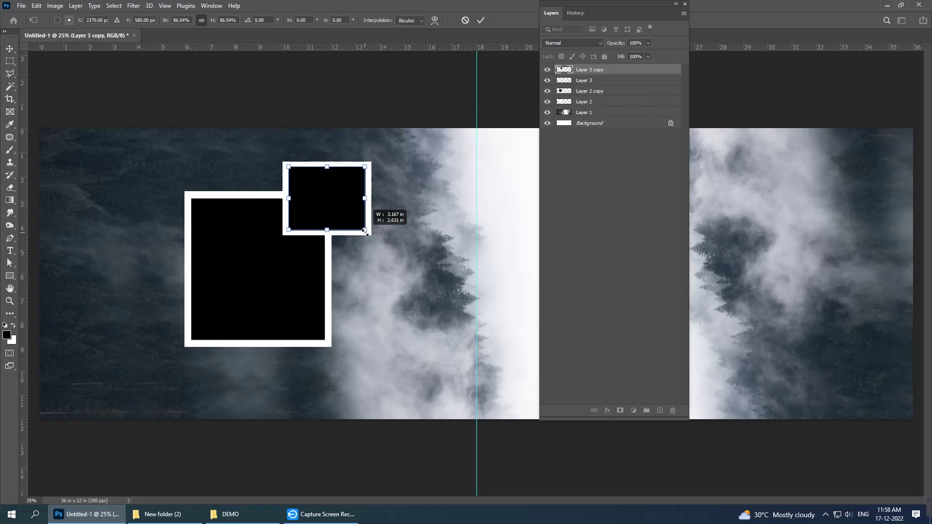
{"action": "key", "text": "Return"}
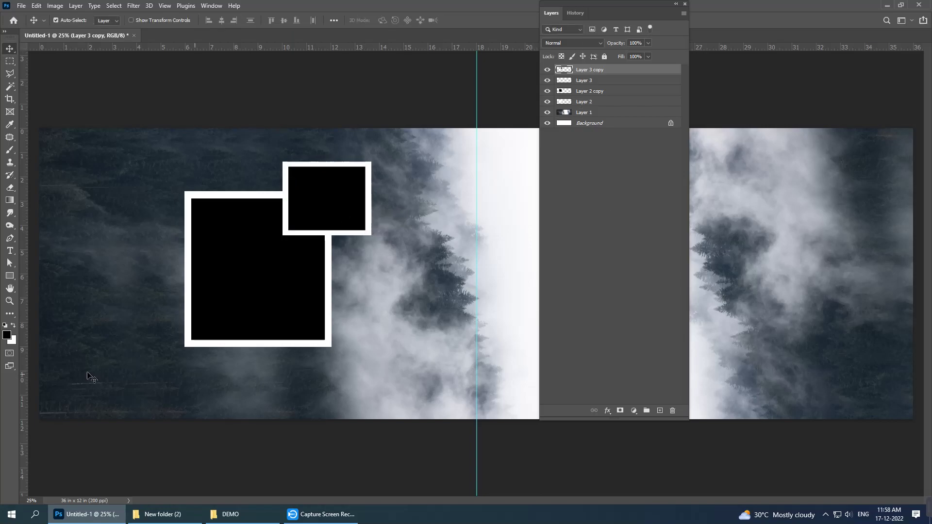
{"action": "key", "text": "m"}
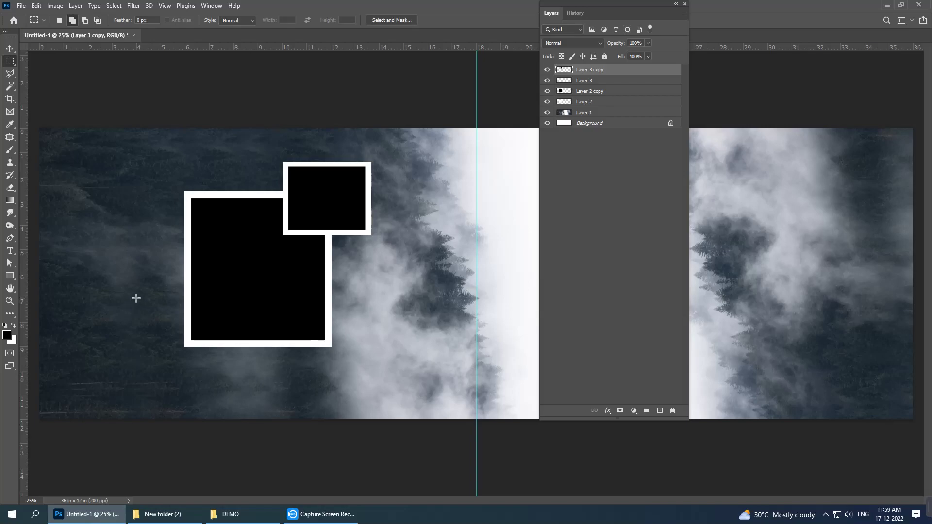
- Fill a roughly 4.1 × 3.1 in white rectangle on a new layer at the lower left
{"action": "left_click_drag", "start_coordinate": [136, 298], "coordinate": [211, 371]}
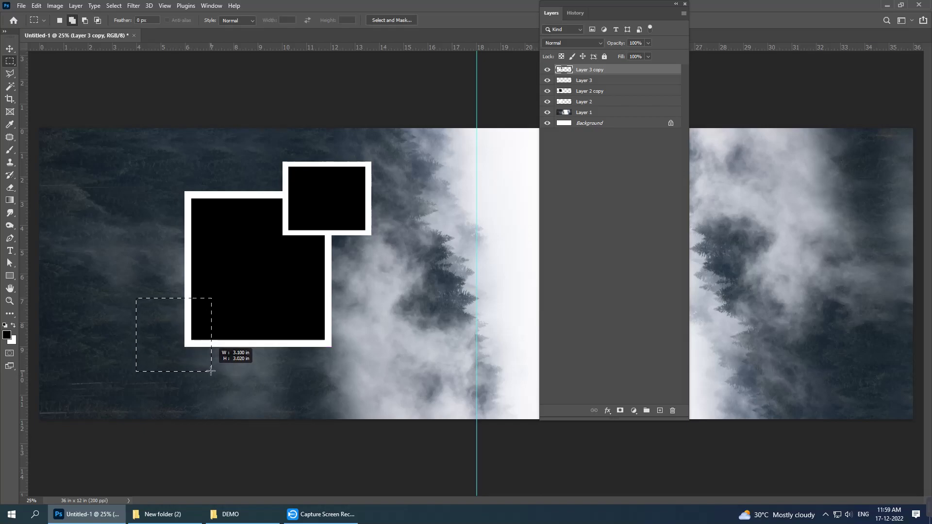
{"action": "left_click_drag", "start_coordinate": [211, 372], "coordinate": [236, 373]}
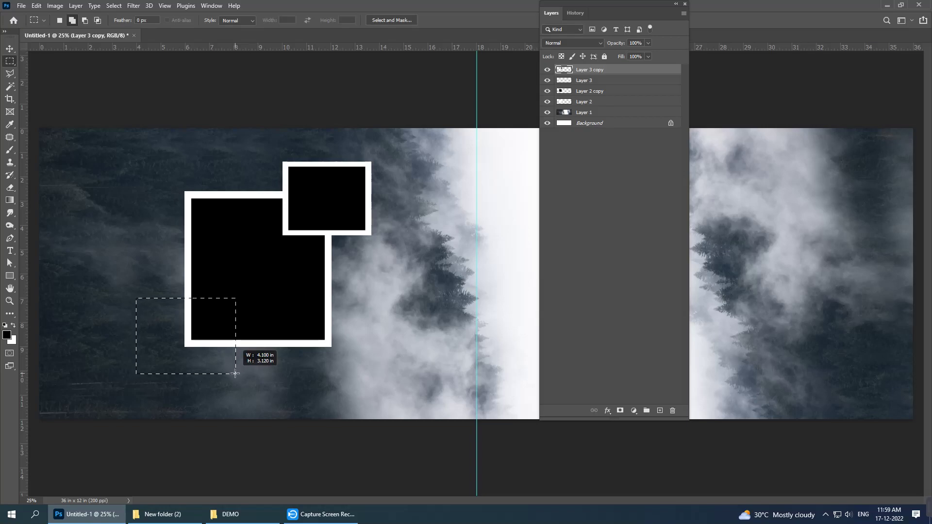
{"action": "left_click_drag", "start_coordinate": [236, 373], "coordinate": [235, 374]}
{"action": "left_click", "coordinate": [235, 374]}
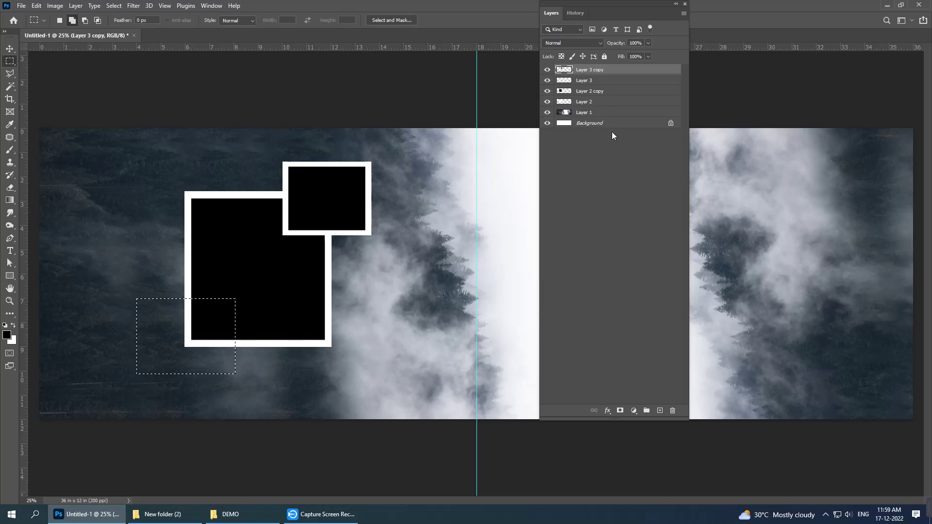
{"action": "left_click", "coordinate": [660, 412]}
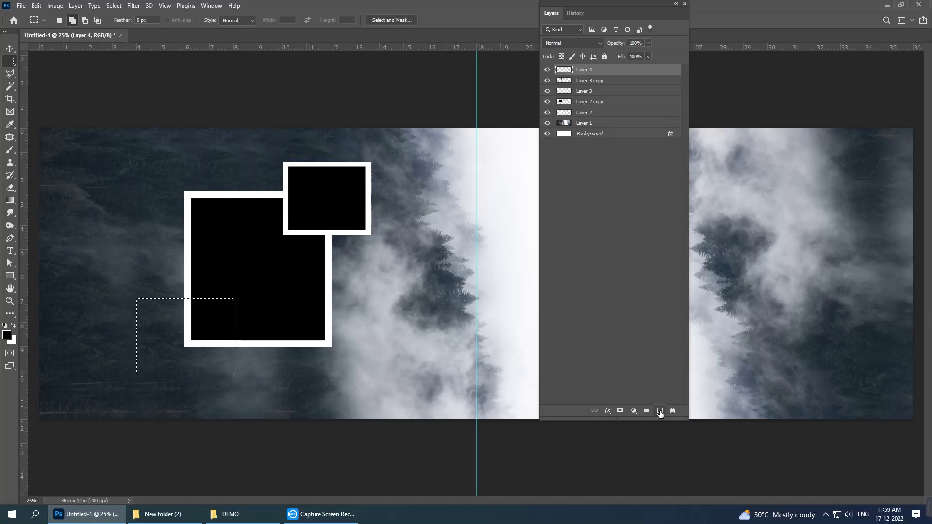
{"action": "key", "text": "alt+BackSpace"}
{"action": "key", "text": "ctrl+z"}
{"action": "key", "text": "ctrl+BackSpace"}
{"action": "key", "text": "ctrl+d"}
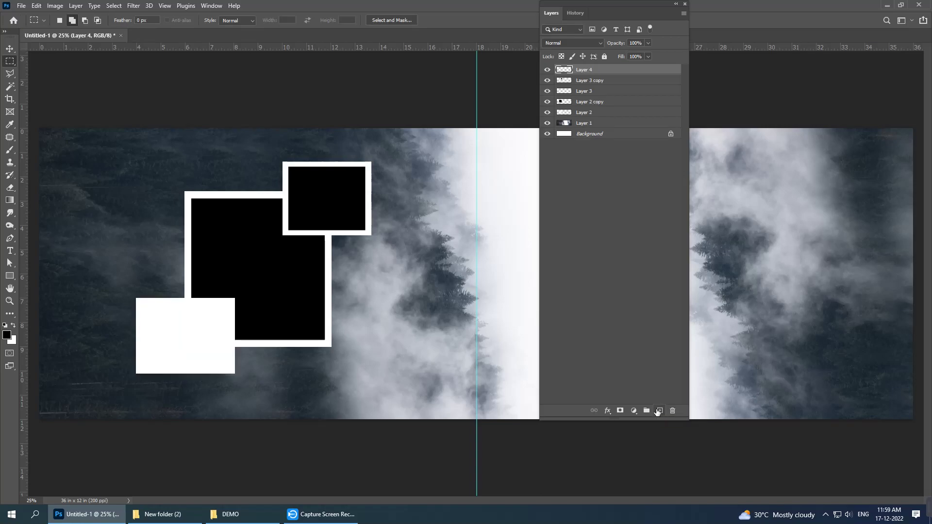
- Duplicate the white rectangle, fill the copy black, and shrink it to leave a white border
{"action": "key", "text": "v"}
{"action": "key", "text": "ctrl+j"}
{"action": "key", "text": "alt+s"}
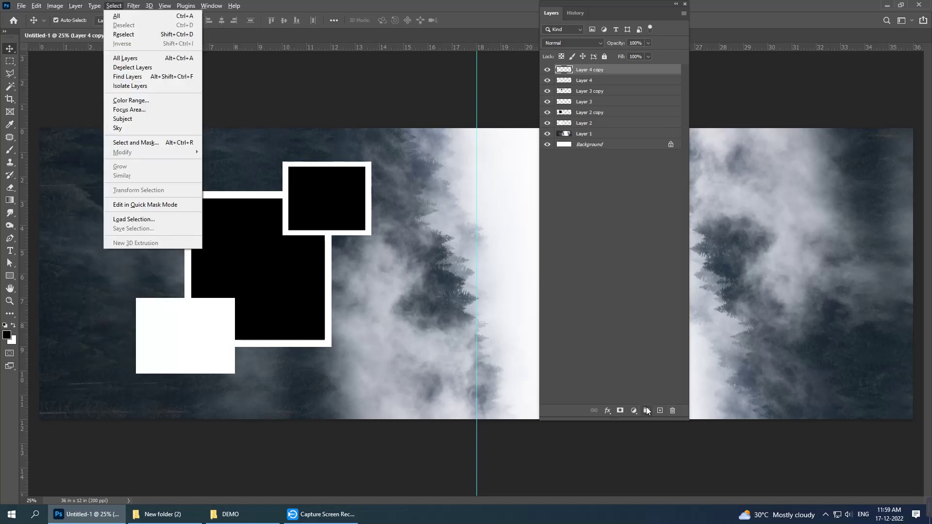
{"action": "key", "text": "Escape"}
{"action": "key", "text": "ctrl+i"}
{"action": "key", "text": "ctrl+t"}
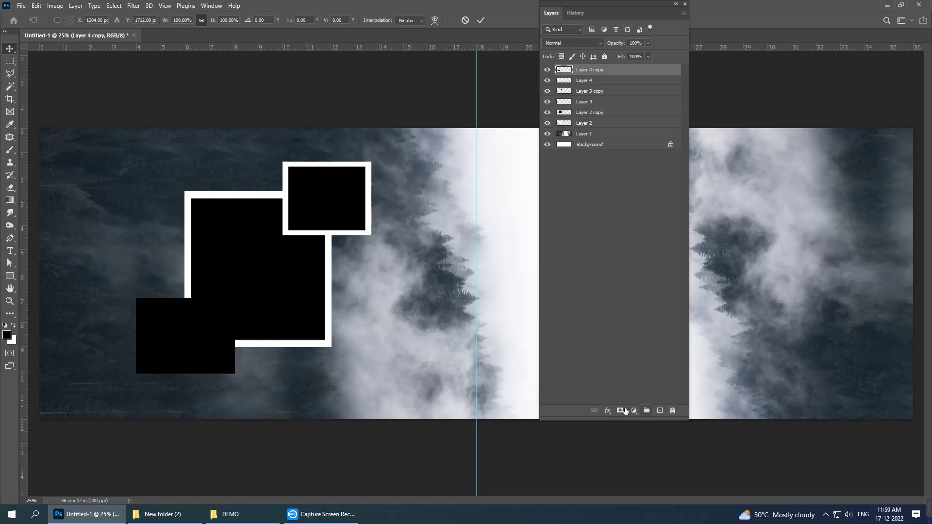
{"action": "left_click_drag", "start_coordinate": [235, 374], "coordinate": [228, 372]}
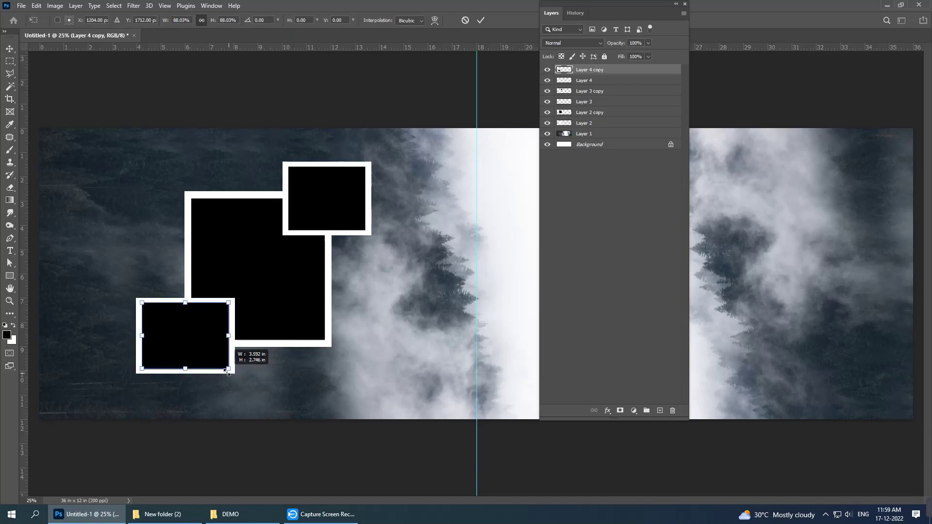
{"action": "key", "text": "Return"}
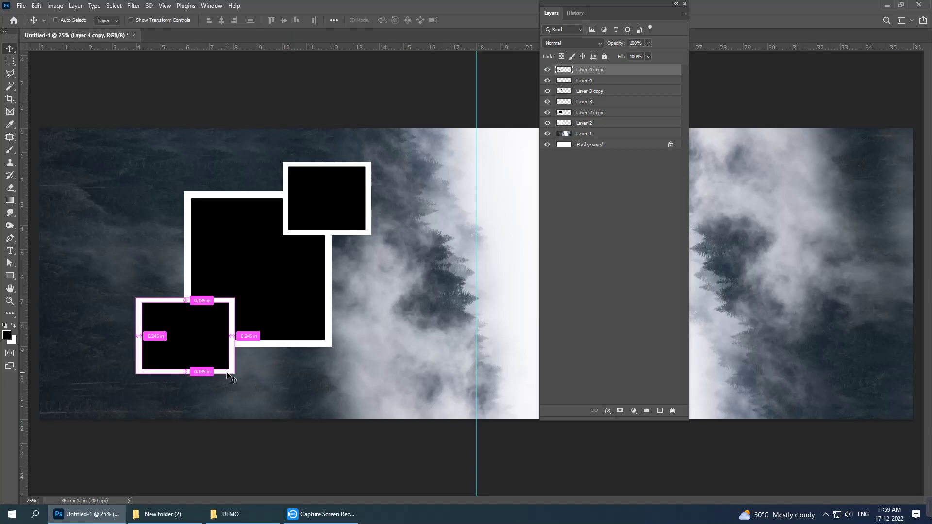
{"action": "double_click", "coordinate": [612, 10]}
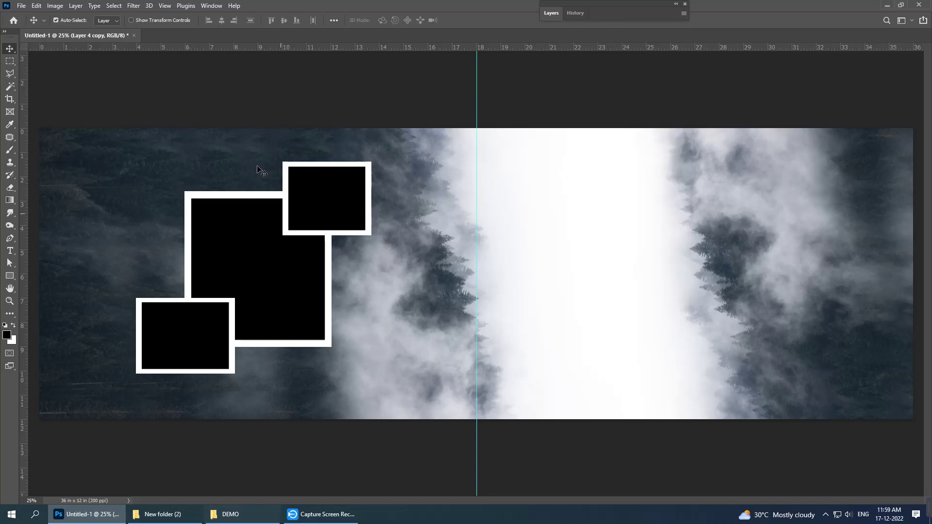
- Open 009.psd and place its 'the most beautiful Day' title at the left page's top-left
{"action": "left_click", "coordinate": [266, 508]}
{"action": "left_click_drag", "start_coordinate": [855, 155], "coordinate": [776, 241]}
{"action": "mouse_move", "coordinate": [776, 241]}
{"action": "left_mouse_down"}
{"action": "mouse_move", "coordinate": [432, 4]}
{"action": "mouse_move", "coordinate": [204, 36]}
{"action": "left_mouse_up"}
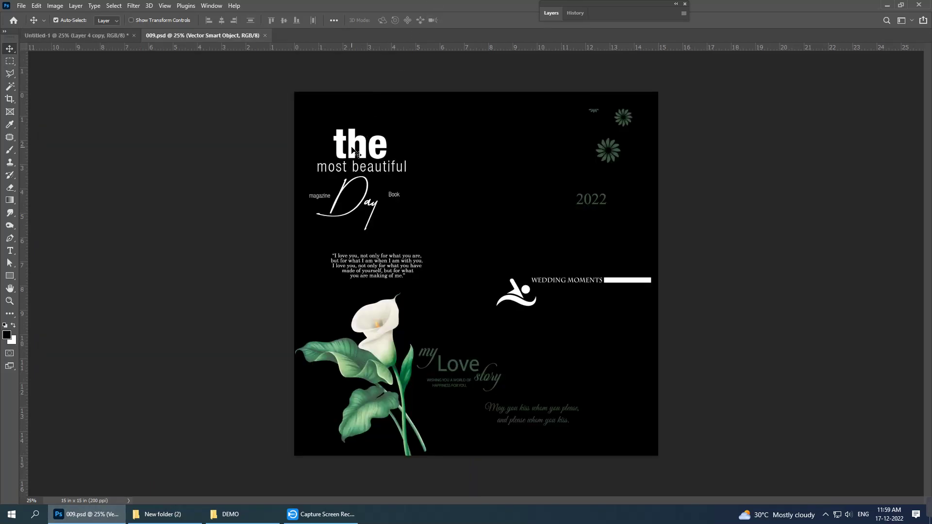
{"action": "mouse_move", "coordinate": [354, 153]}
{"action": "left_mouse_down"}
{"action": "mouse_move", "coordinate": [97, 37]}
{"action": "mouse_move", "coordinate": [146, 238]}
{"action": "left_mouse_up"}
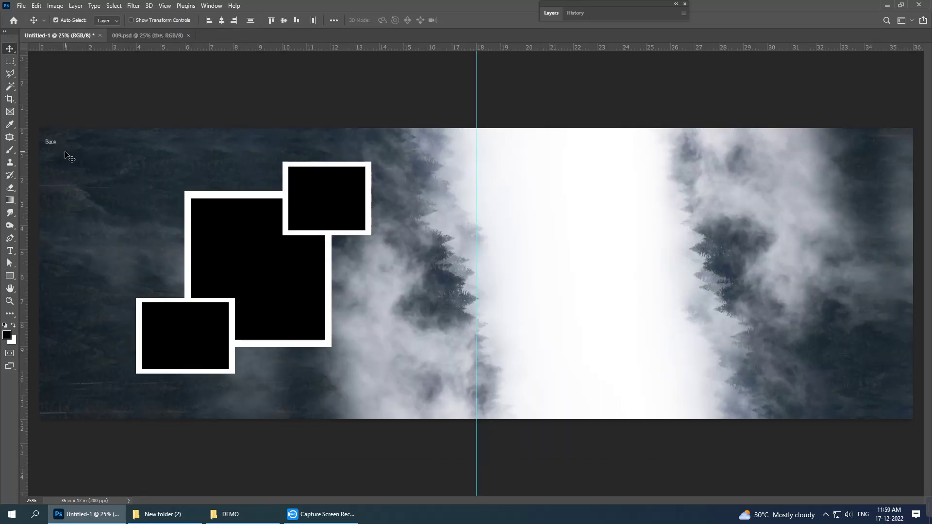
{"action": "key", "text": "ctrl+t"}
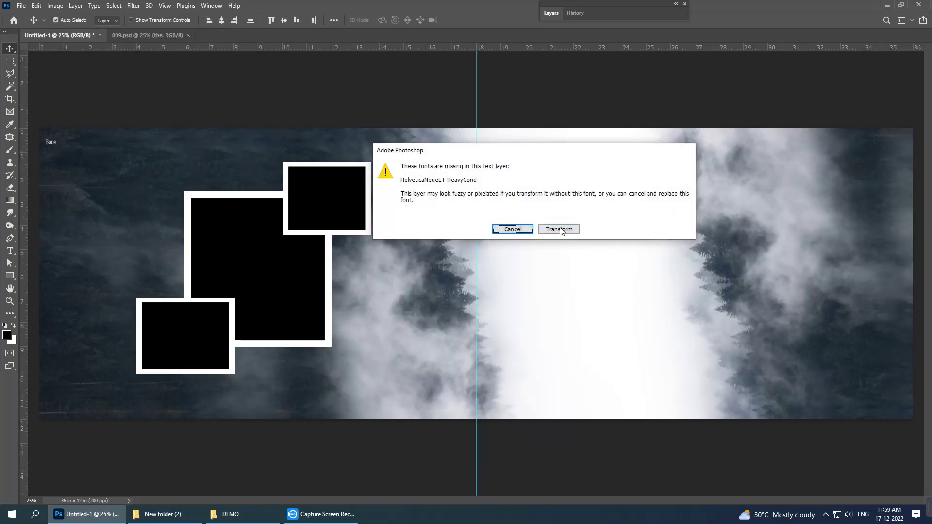
{"action": "left_click", "coordinate": [559, 229]}
{"action": "mouse_move", "coordinate": [183, 195]}
{"action": "left_mouse_down"}
{"action": "mouse_move", "coordinate": [151, 217]}
{"action": "mouse_move", "coordinate": [146, 208]}
{"action": "left_mouse_up"}
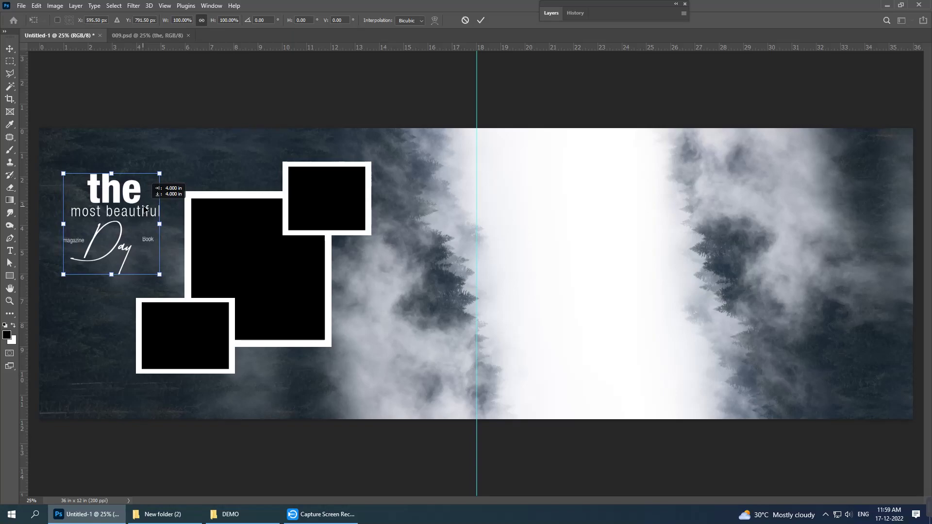
{"action": "left_click_drag", "start_coordinate": [145, 209], "coordinate": [146, 210]}
{"action": "key", "text": "Return"}
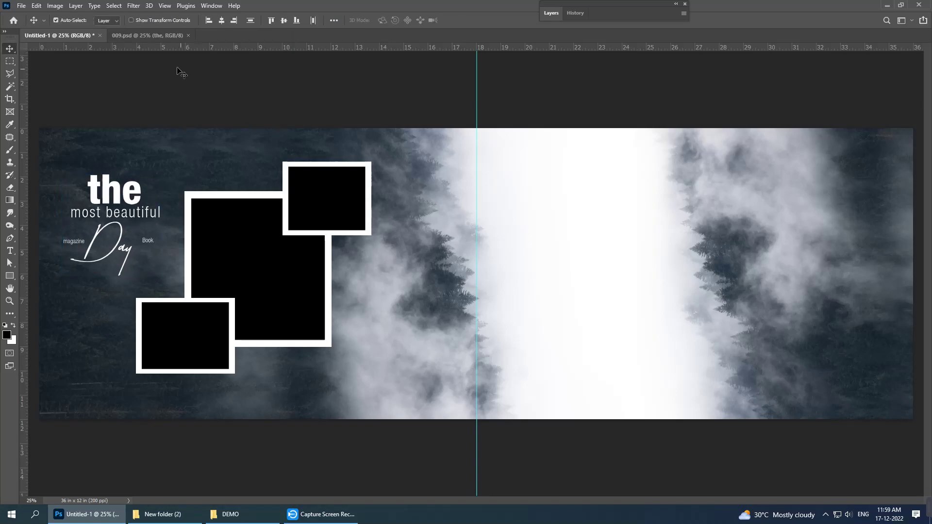
- Copy the love quote from 009.psd and place it beneath the left-page frames
{"action": "left_click", "coordinate": [130, 35]}
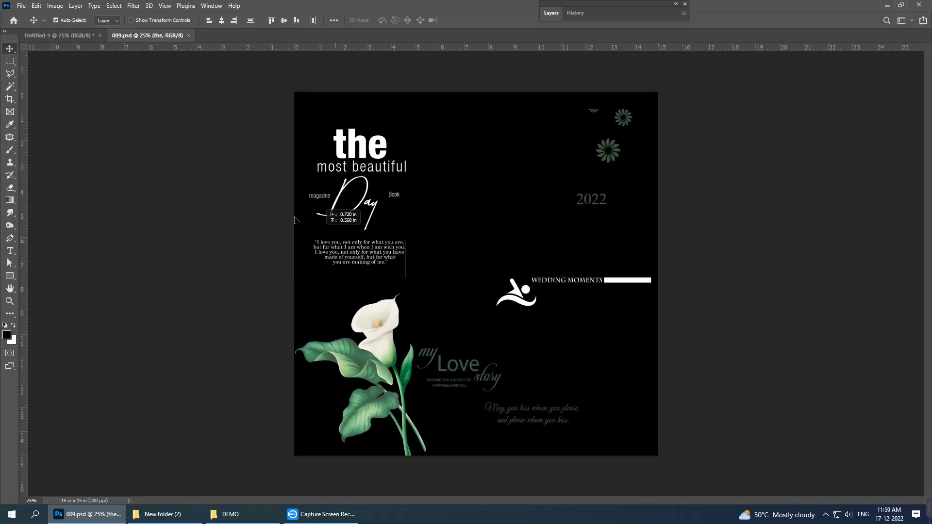
{"action": "left_click_drag", "start_coordinate": [295, 220], "coordinate": [86, 36]}
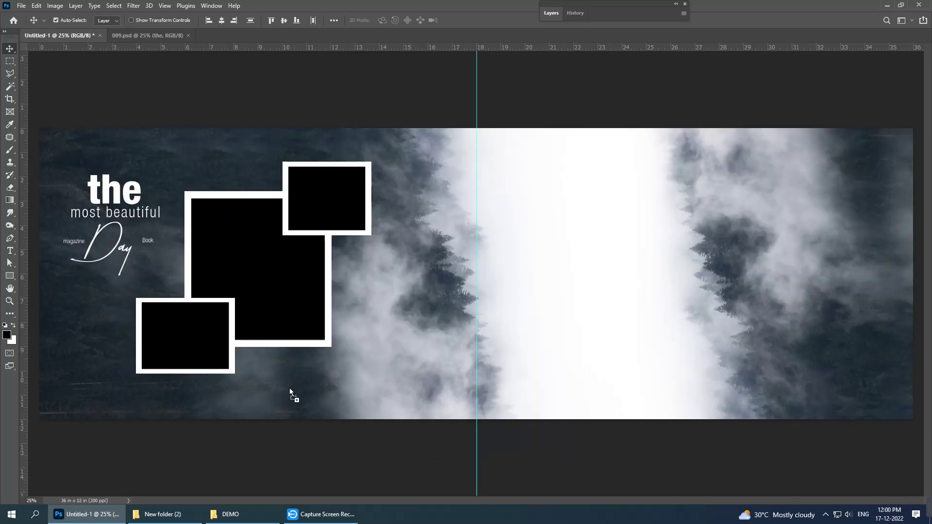
{"action": "left_click_drag", "start_coordinate": [288, 387], "coordinate": [289, 369]}
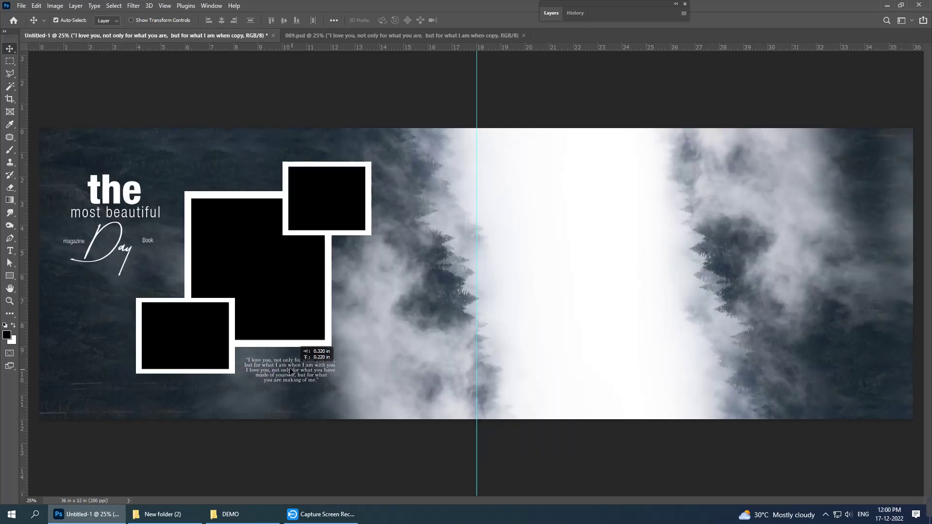
{"action": "left_click_drag", "start_coordinate": [288, 369], "coordinate": [288, 370]}
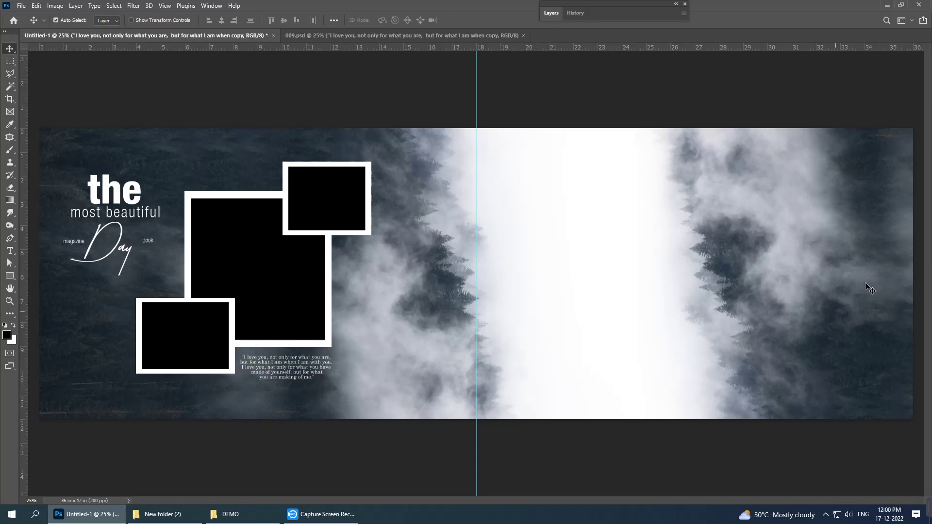
{"action": "left_click", "coordinate": [559, 20]}
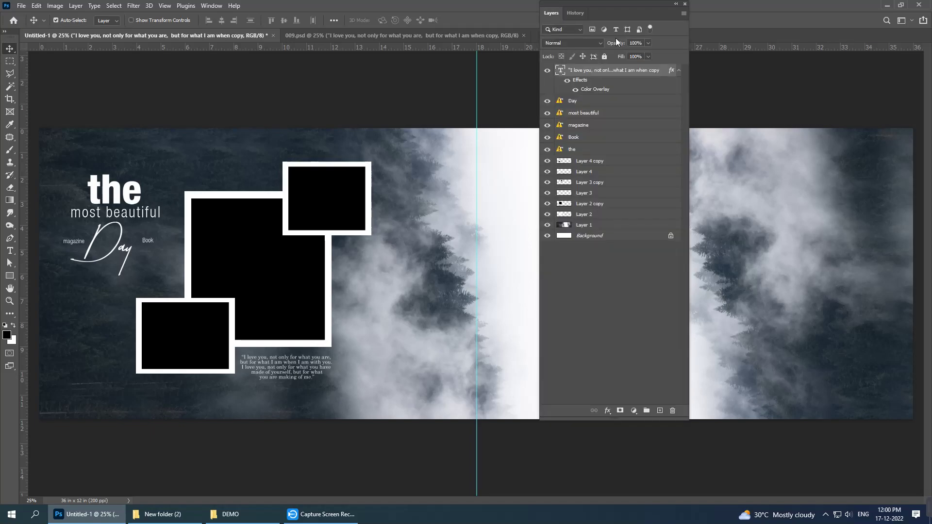
{"action": "double_click", "coordinate": [632, 14]}
{"action": "key", "text": "m"}
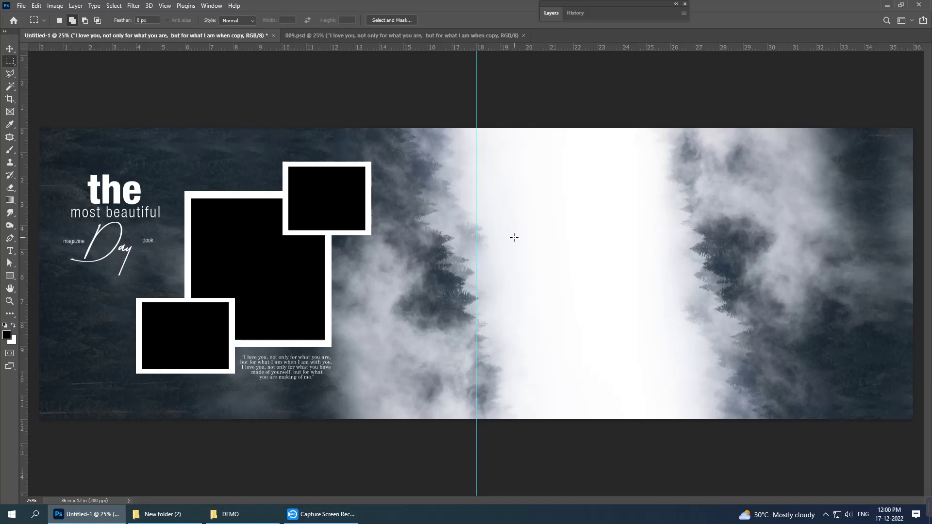
- Fill a roughly 5.5 × 5.08 in black square on a new layer on the right page
{"action": "left_click_drag", "start_coordinate": [515, 237], "coordinate": [648, 360]}
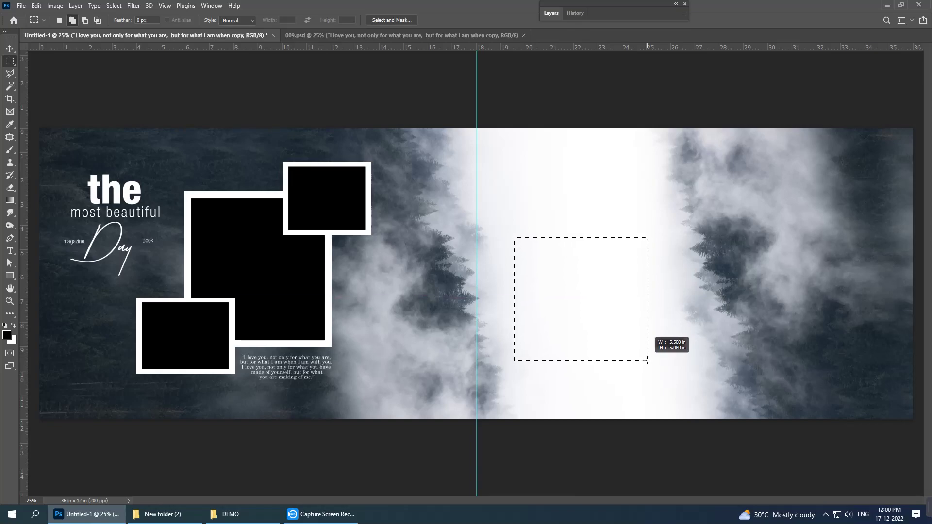
{"action": "left_click_drag", "start_coordinate": [648, 361], "coordinate": [648, 361]}
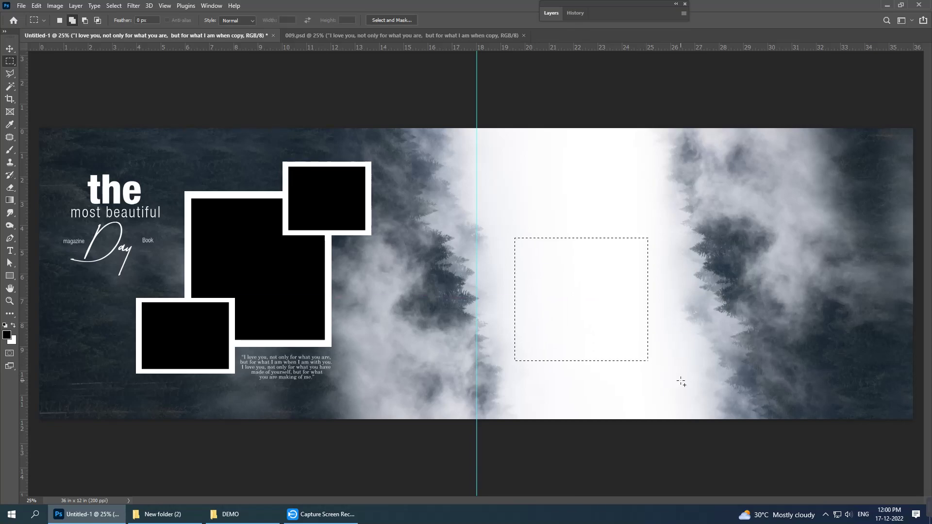
{"action": "left_click", "coordinate": [561, 16]}
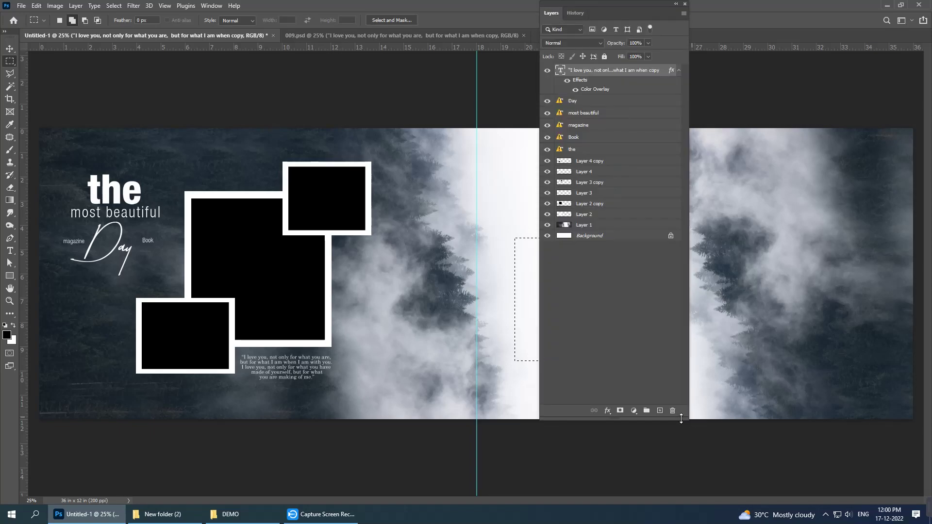
{"action": "left_click", "coordinate": [660, 412]}
{"action": "left_click_drag", "start_coordinate": [617, 16], "coordinate": [810, 16]}
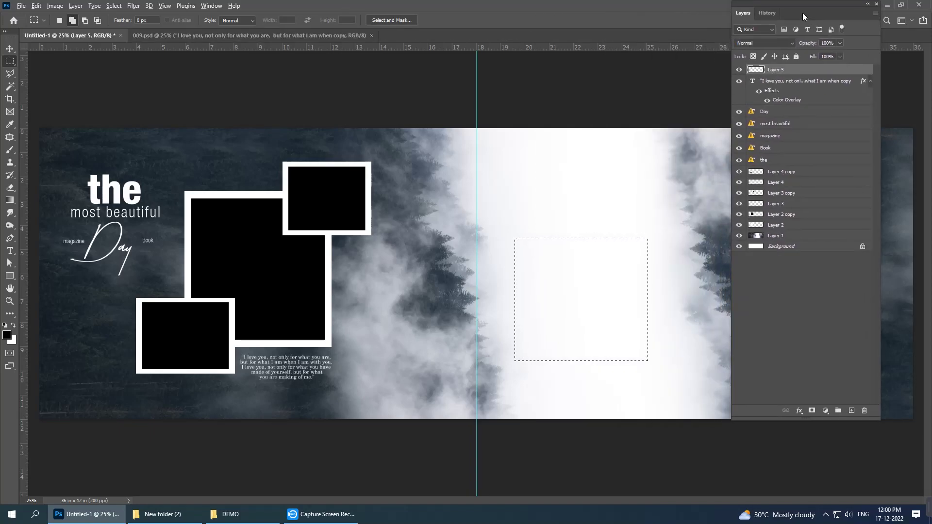
{"action": "key", "text": "alt+BackSpace"}
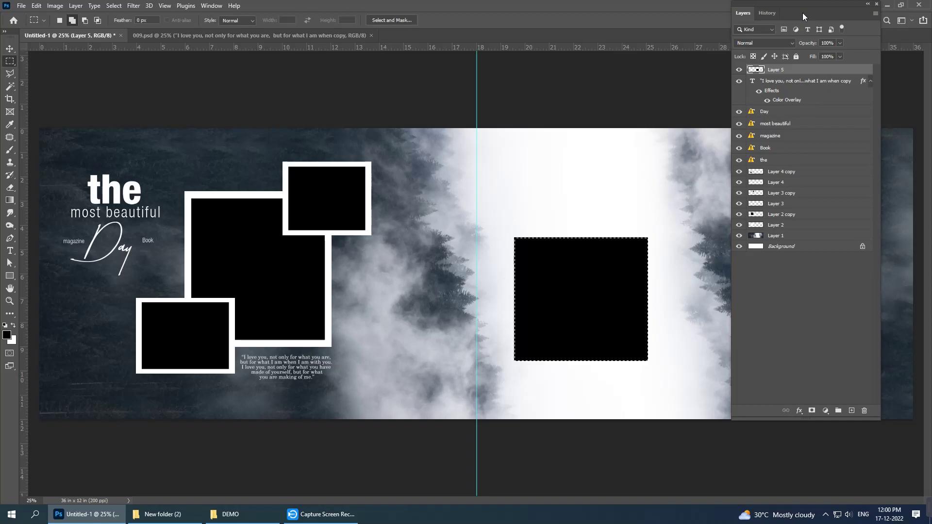
{"action": "key", "text": "ctrl+d"}
- Duplicate the black square, fill the copy white, and shrink it to about 90%
{"action": "mouse_move", "coordinate": [801, 71]}
{"action": "left_mouse_down"}
{"action": "mouse_move", "coordinate": [850, 380]}
{"action": "mouse_move", "coordinate": [837, 405]}
{"action": "left_mouse_up"}
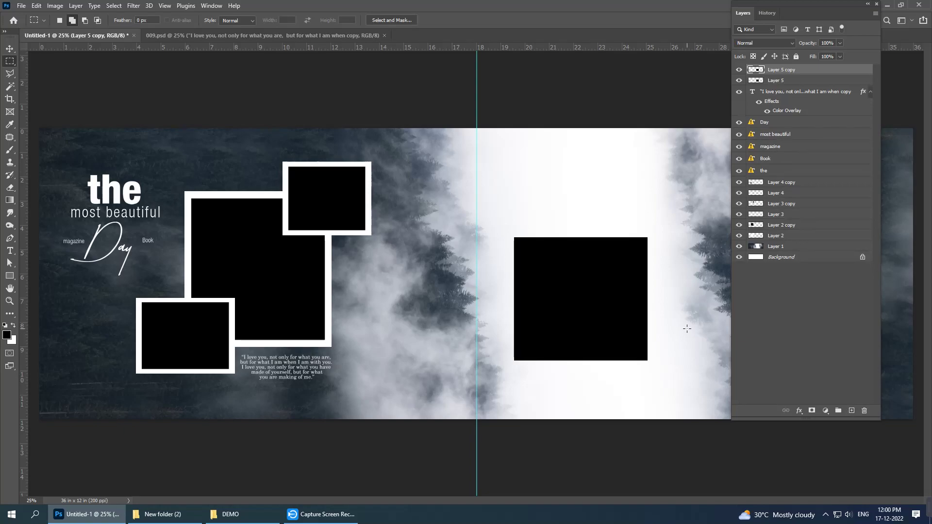
{"action": "key", "text": "ctrl+shift+d"}
{"action": "key", "text": "ctrl+BackSpace"}
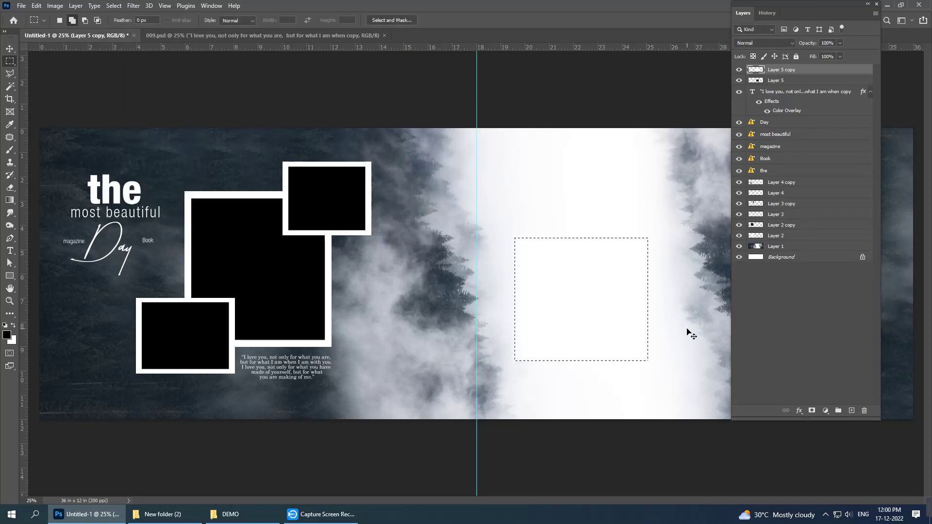
{"action": "key", "text": "ctrl+t"}
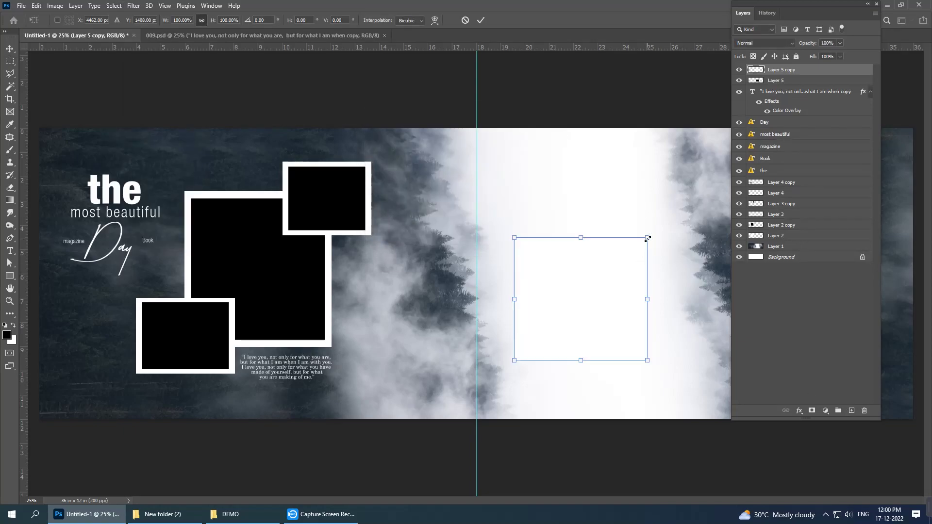
{"action": "left_click_drag", "start_coordinate": [648, 238], "coordinate": [638, 242]}
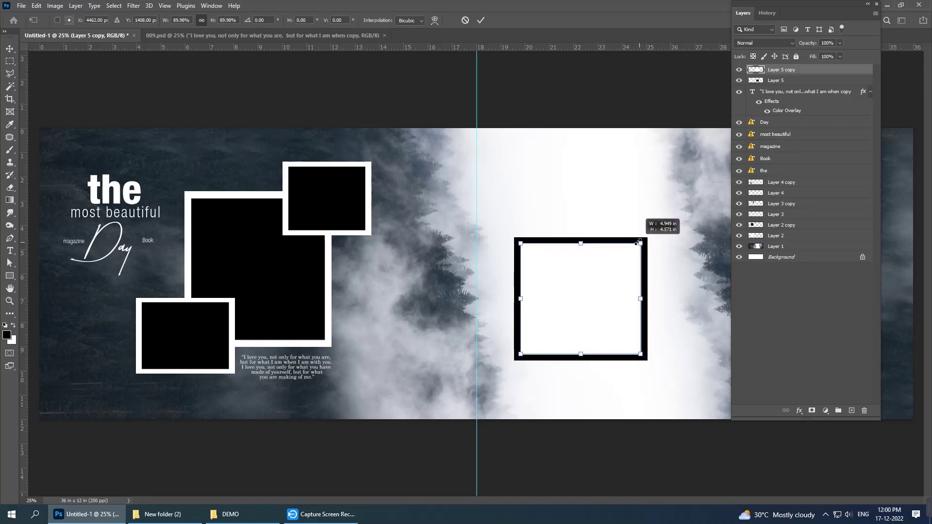
{"action": "key", "text": "Return"}
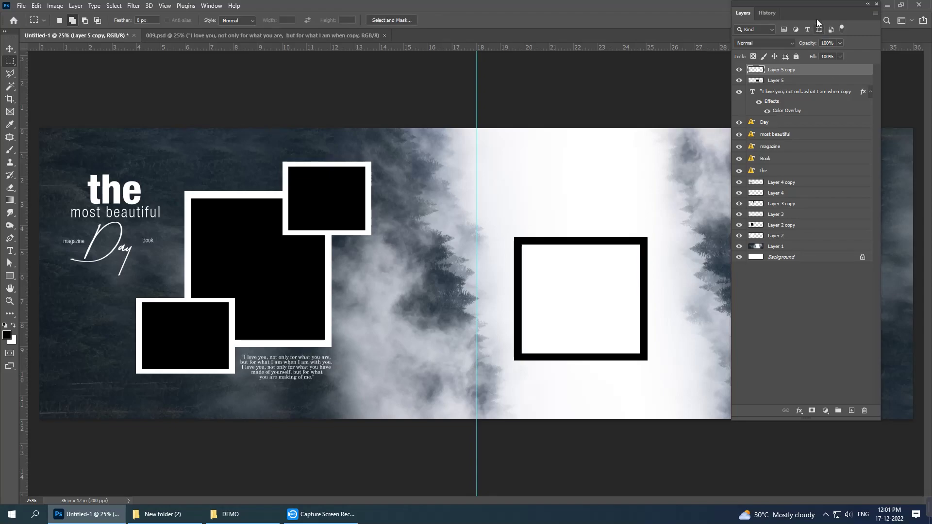
{"action": "double_click", "coordinate": [813, 15]}
- Copy the flowers and the 'my Love story' title from 009.psd onto the right page
{"action": "left_click", "coordinate": [215, 30]}
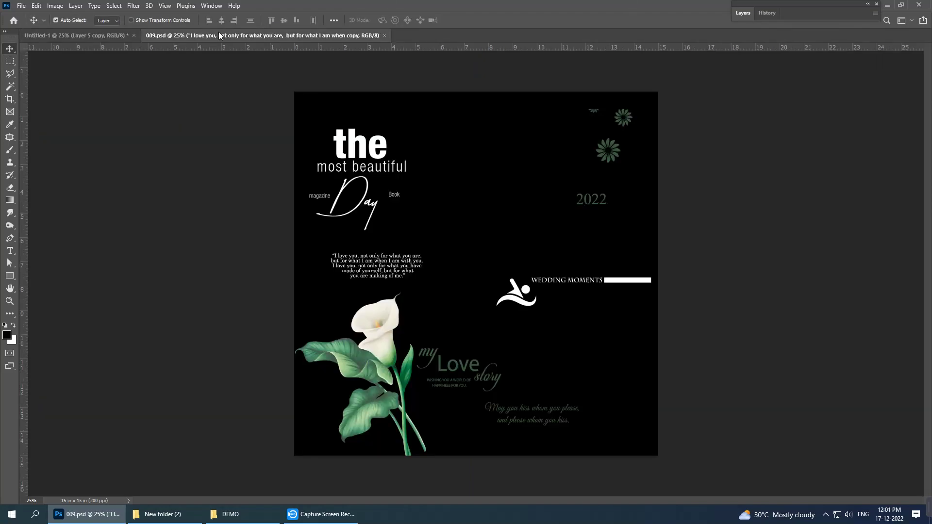
{"action": "left_click_drag", "start_coordinate": [611, 147], "coordinate": [100, 38]}
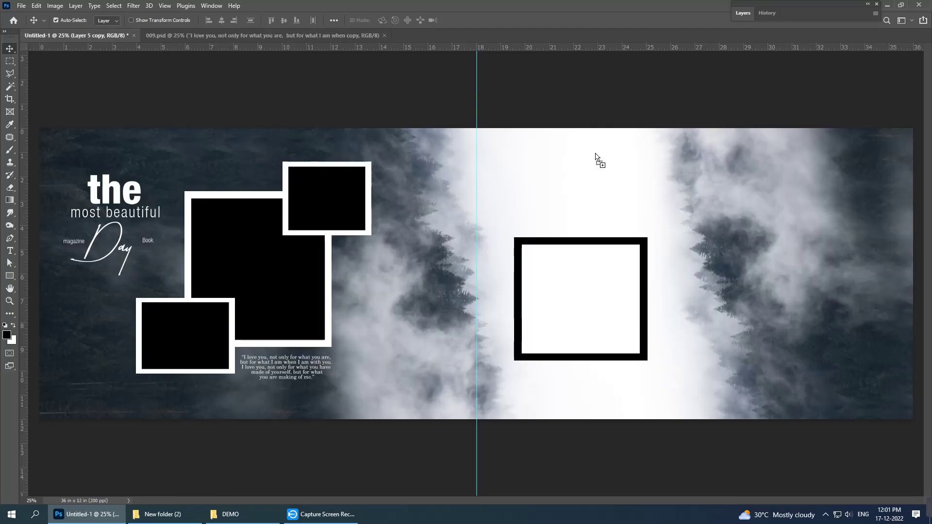
{"action": "left_click_drag", "start_coordinate": [101, 37], "coordinate": [629, 162]}
{"action": "left_click", "coordinate": [206, 36]}
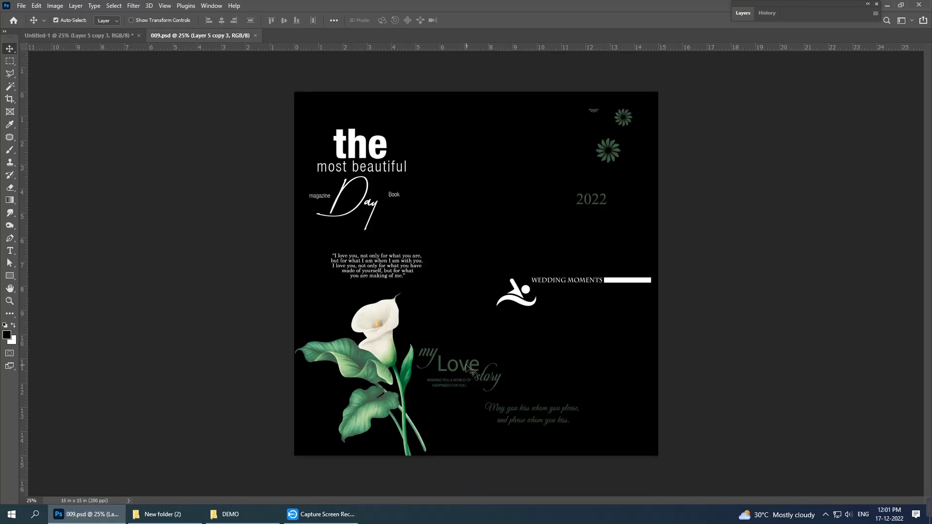
{"action": "left_click_drag", "start_coordinate": [467, 368], "coordinate": [406, 170]}
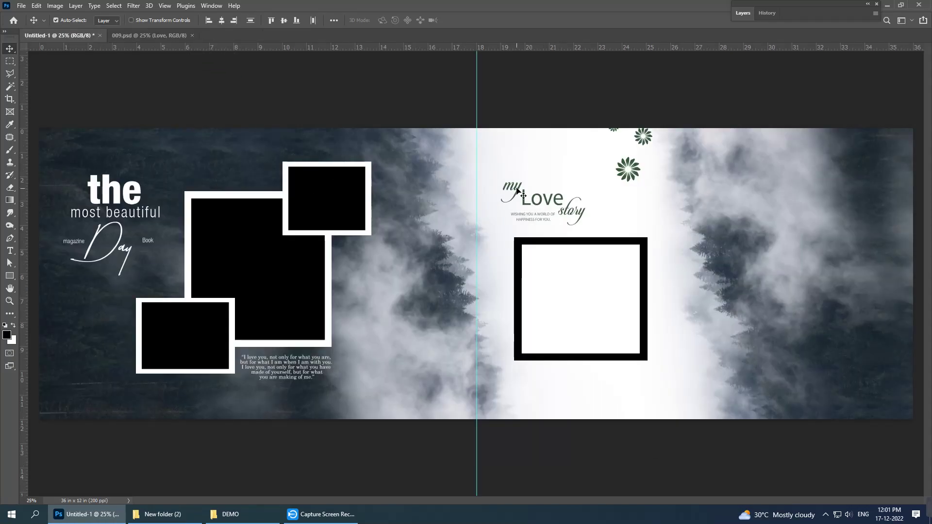
{"action": "mouse_move", "coordinate": [406, 170]}
{"action": "left_mouse_down"}
{"action": "mouse_move", "coordinate": [538, 191]}
{"action": "mouse_move", "coordinate": [532, 168]}
{"action": "left_mouse_up"}
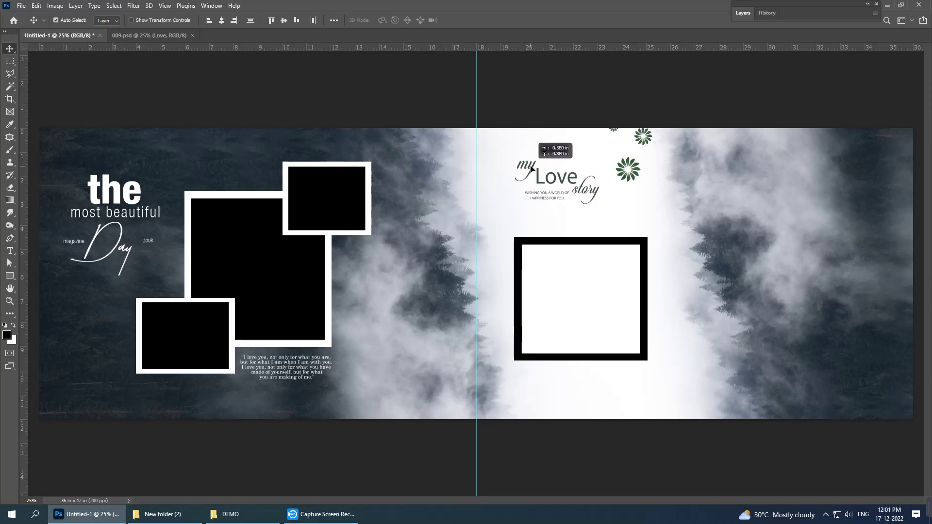
- Add '2022' and the 'May you kiss' quote from 009.psd beneath the right-page frame
{"action": "left_click", "coordinate": [127, 34]}
{"action": "mouse_move", "coordinate": [592, 202]}
{"action": "left_mouse_down"}
{"action": "mouse_move", "coordinate": [583, 226]}
{"action": "mouse_move", "coordinate": [613, 229]}
{"action": "left_mouse_up"}
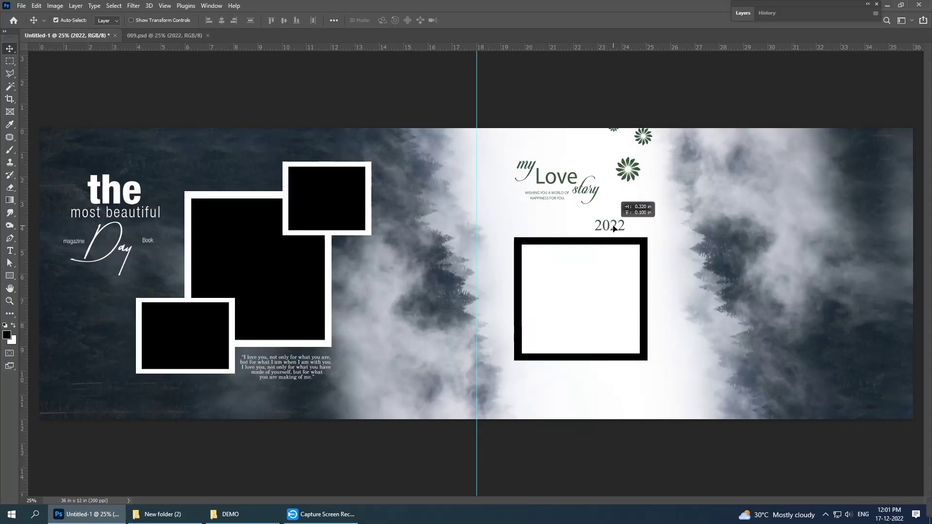
{"action": "left_click", "coordinate": [147, 35]}
{"action": "left_click_drag", "start_coordinate": [513, 413], "coordinate": [86, 36]}
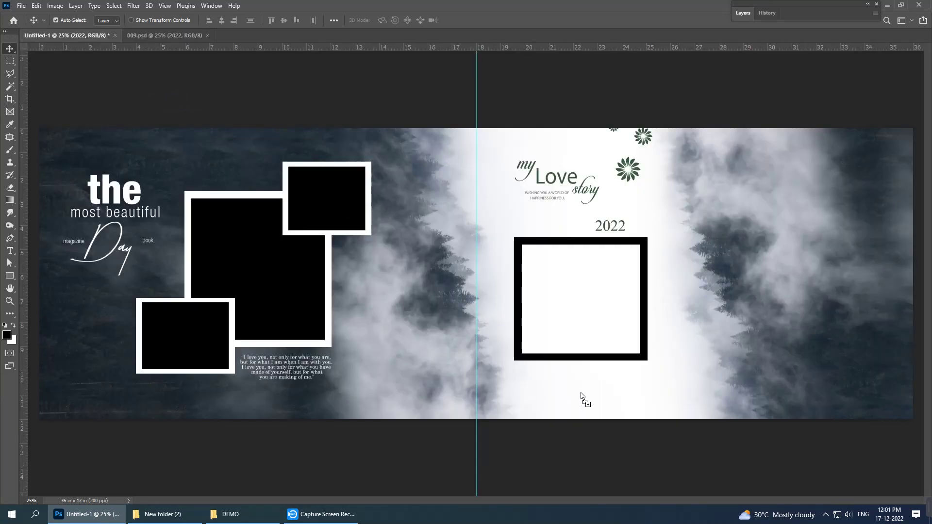
{"action": "mouse_move", "coordinate": [480, 391]}
{"action": "left_mouse_down"}
{"action": "mouse_move", "coordinate": [585, 393]}
{"action": "mouse_move", "coordinate": [585, 381]}
{"action": "left_mouse_up"}
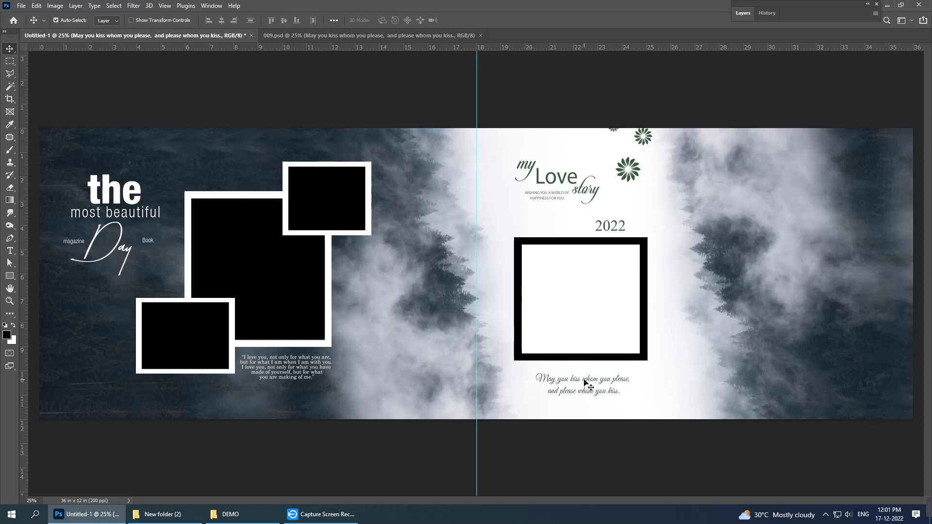
- Fill a white box about 5.7 in tall on a new layer at the right page's edge
{"action": "left_click", "coordinate": [10, 62]}
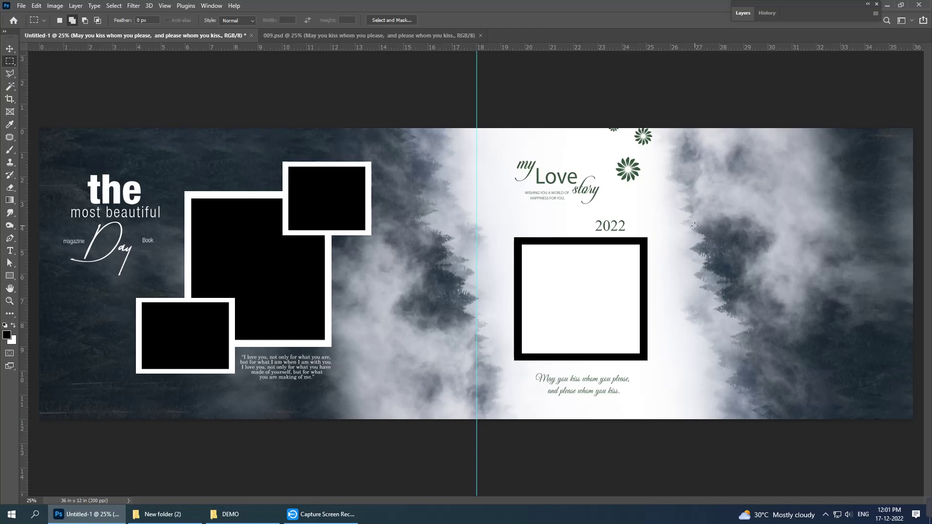
{"action": "mouse_move", "coordinate": [695, 226]}
{"action": "left_mouse_down"}
{"action": "mouse_move", "coordinate": [860, 335]}
{"action": "mouse_move", "coordinate": [871, 358]}
{"action": "mouse_move", "coordinate": [930, 356]}
{"action": "left_mouse_up"}
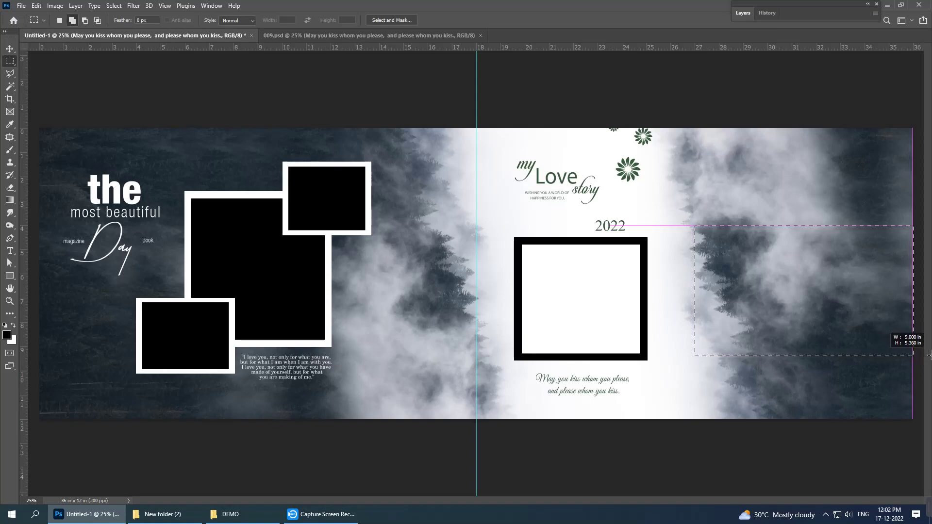
{"action": "mouse_move", "coordinate": [930, 355]}
{"action": "left_mouse_down"}
{"action": "mouse_move", "coordinate": [930, 371]}
{"action": "mouse_move", "coordinate": [917, 358]}
{"action": "left_mouse_up"}
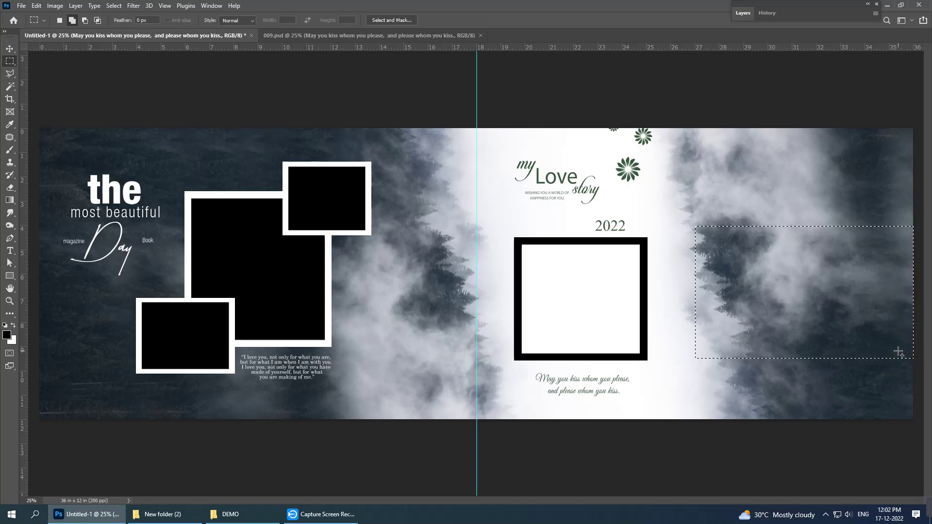
{"action": "left_click", "coordinate": [741, 15]}
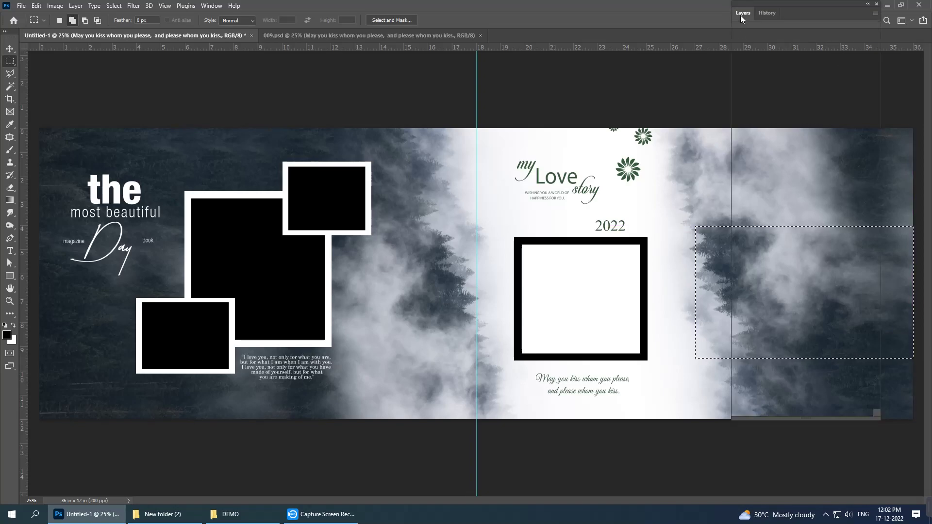
{"action": "left_click", "coordinate": [852, 411]}
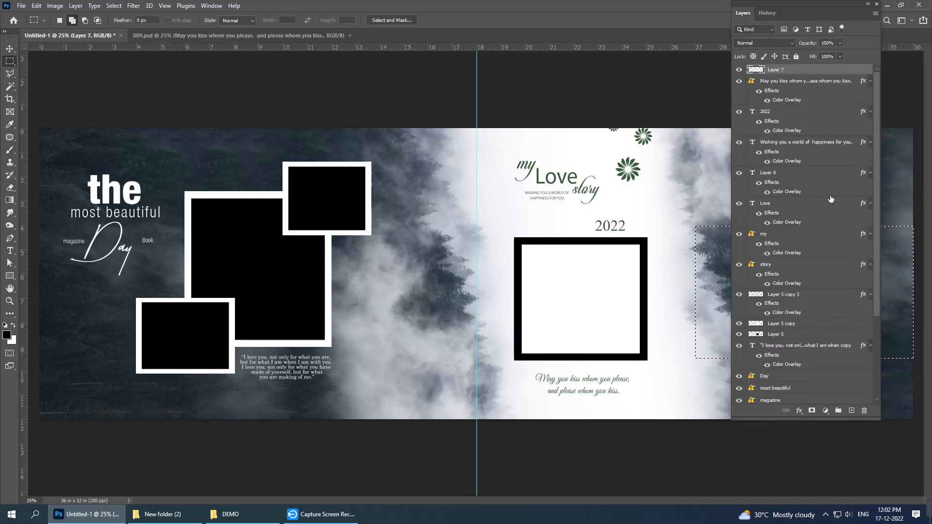
{"action": "double_click", "coordinate": [789, 13]}
{"action": "key", "text": "alt+BackSpace"}
{"action": "key", "text": "ctrl+BackSpace"}
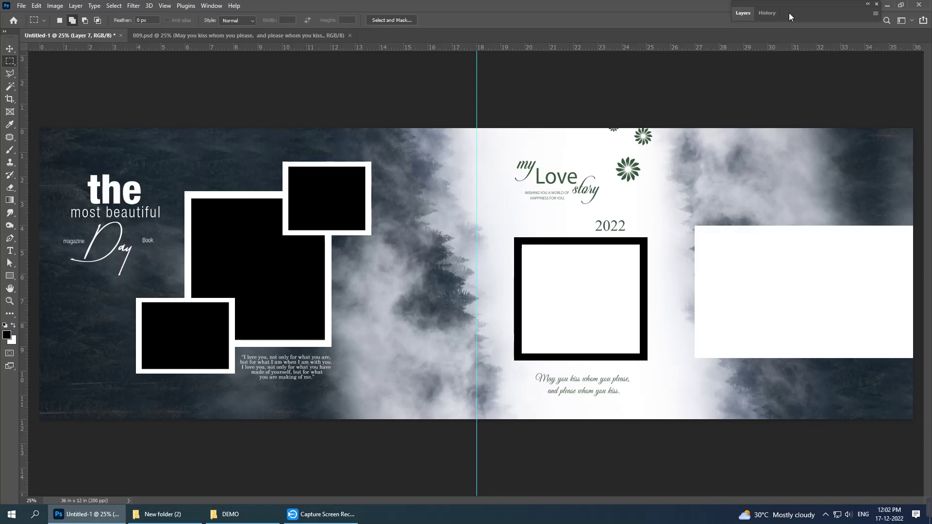
- Duplicate the white box, fill the copy black, and shrink it to about 85%
{"action": "key", "text": "v"}
{"action": "left_click", "coordinate": [738, 13]}
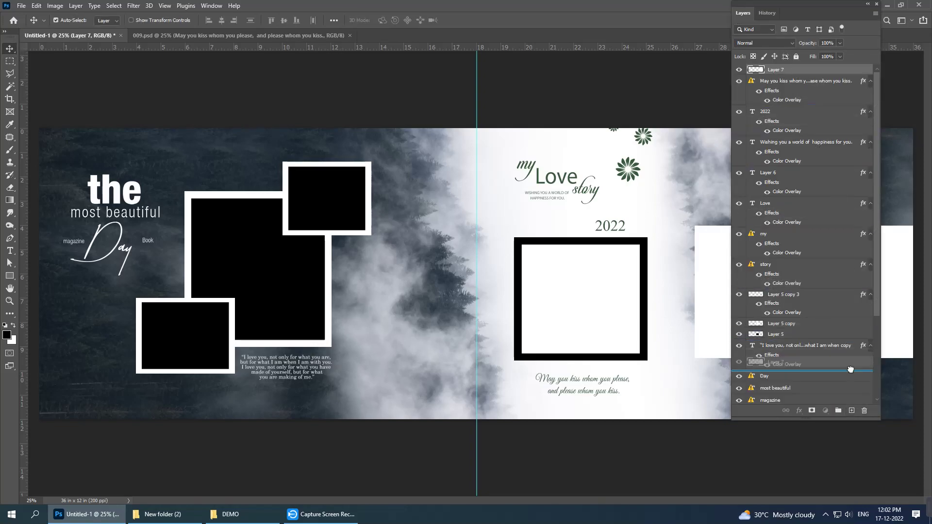
{"action": "left_click_drag", "start_coordinate": [795, 73], "coordinate": [851, 411]}
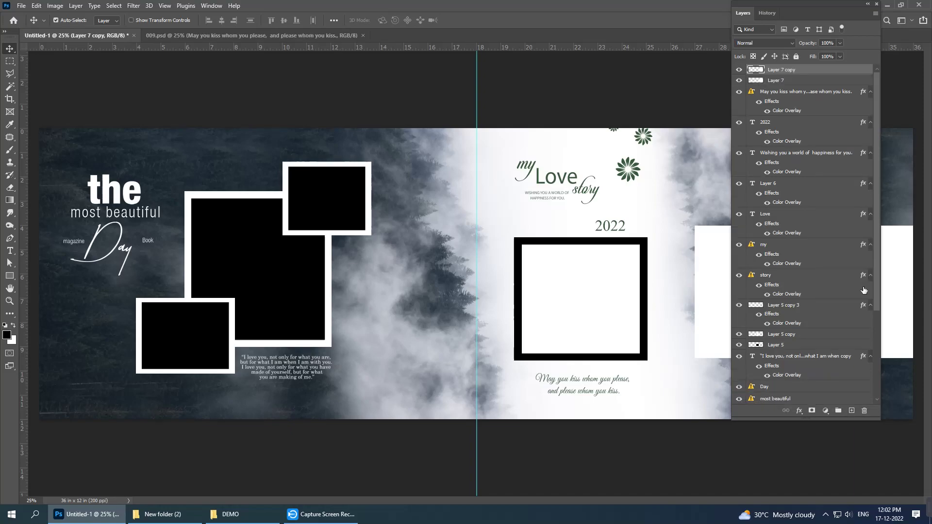
{"action": "double_click", "coordinate": [802, 12]}
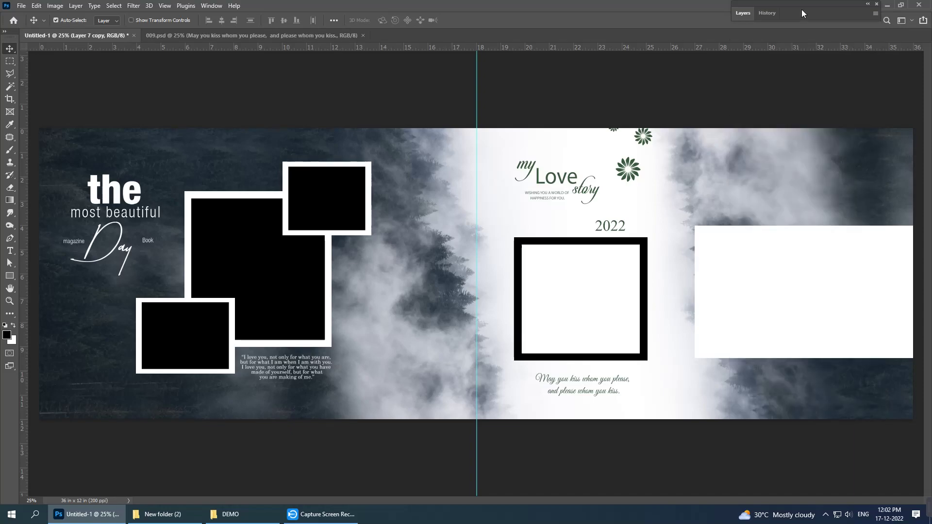
{"action": "key", "text": "ctrl+shift+d"}
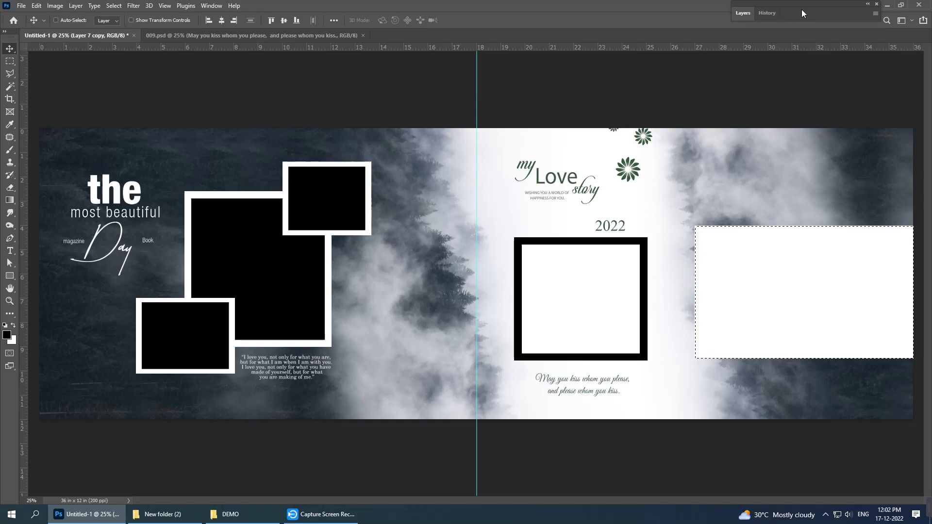
{"action": "key", "text": "alt+BackSpace"}
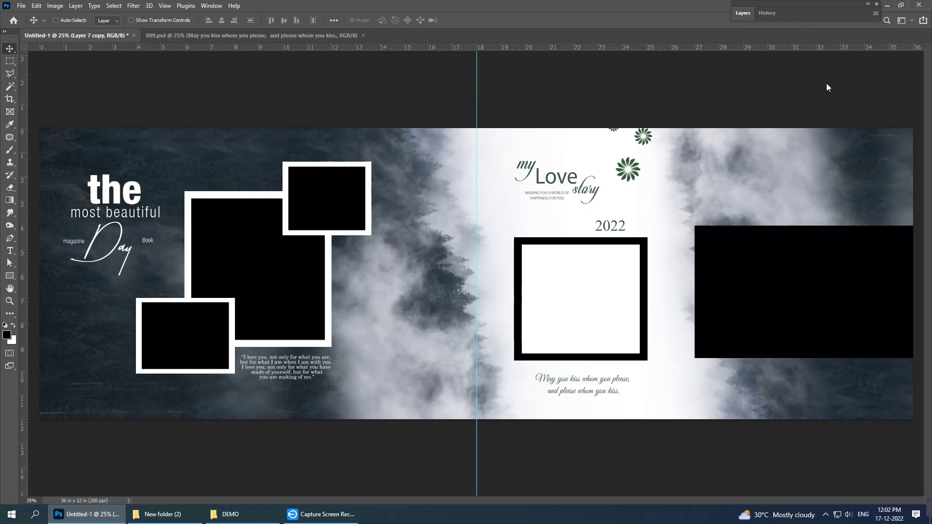
{"action": "key", "text": "ctrl+t"}
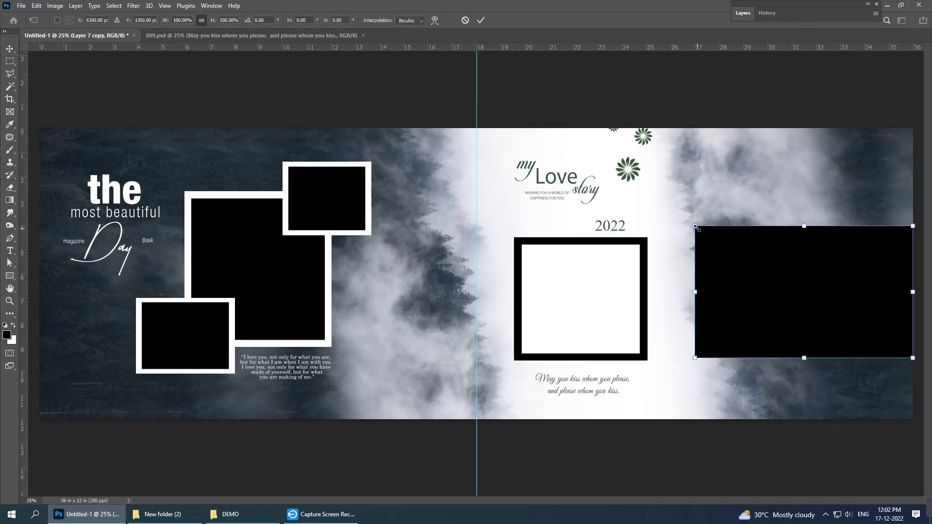
{"action": "left_click_drag", "start_coordinate": [696, 226], "coordinate": [715, 237]}
{"action": "key", "text": "Return"}
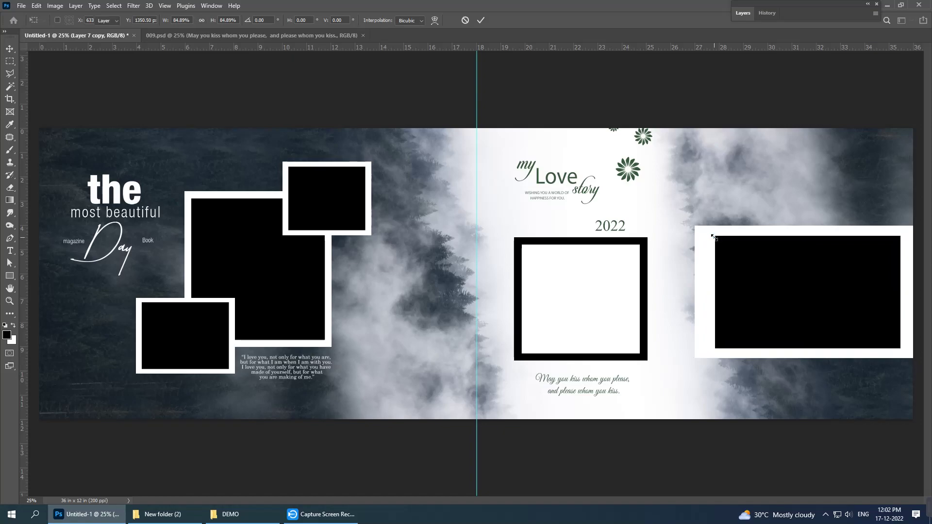
{"action": "left_click", "coordinate": [198, 39]}
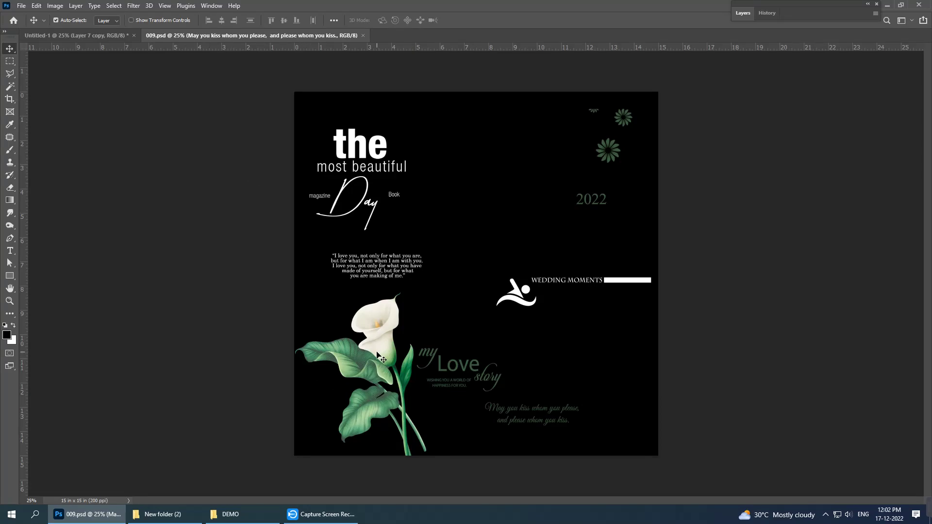
- Copy the white lily from 009.psd and place it beside the spread's spine
{"action": "left_click_drag", "start_coordinate": [378, 355], "coordinate": [132, 86]}
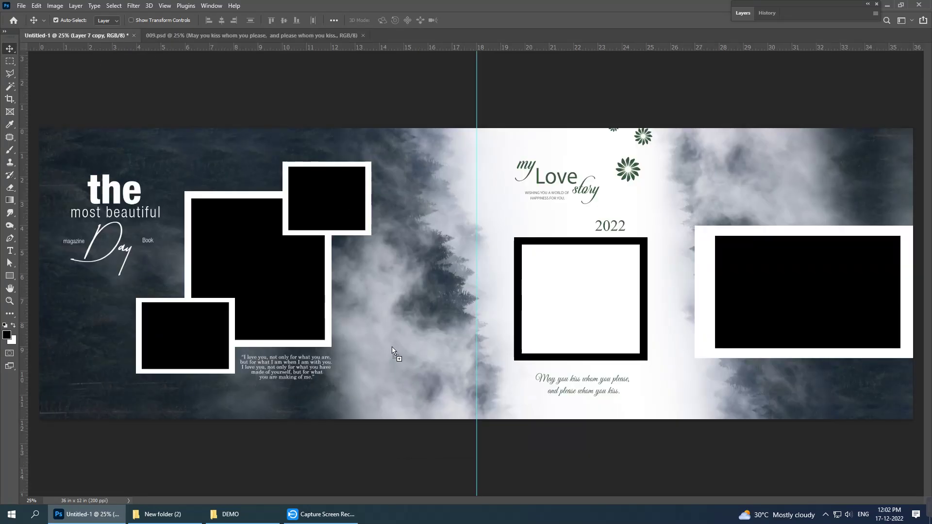
{"action": "left_click_drag", "start_coordinate": [392, 351], "coordinate": [405, 320]}
{"action": "mouse_move", "coordinate": [407, 287]}
{"action": "left_mouse_down"}
{"action": "mouse_move", "coordinate": [425, 320]}
{"action": "mouse_move", "coordinate": [425, 311]}
{"action": "left_mouse_up"}
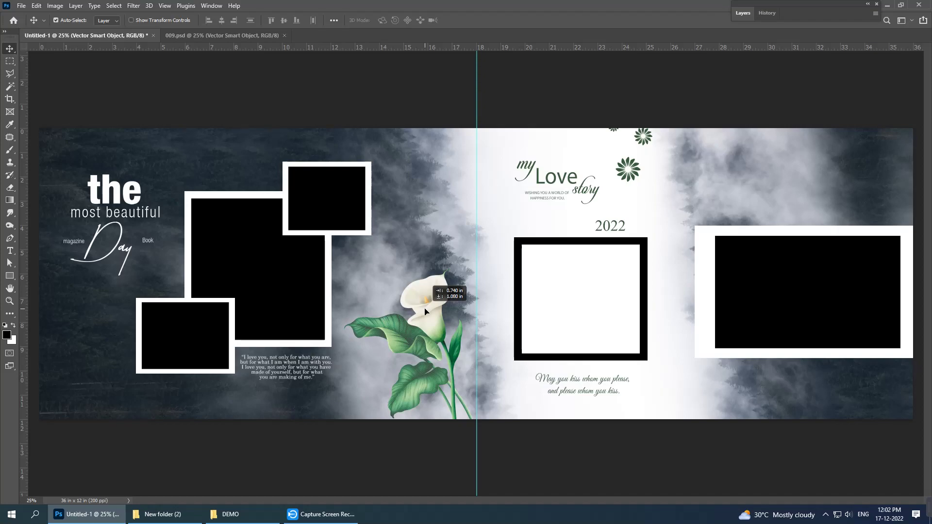
{"action": "left_click_drag", "start_coordinate": [425, 312], "coordinate": [425, 311]}
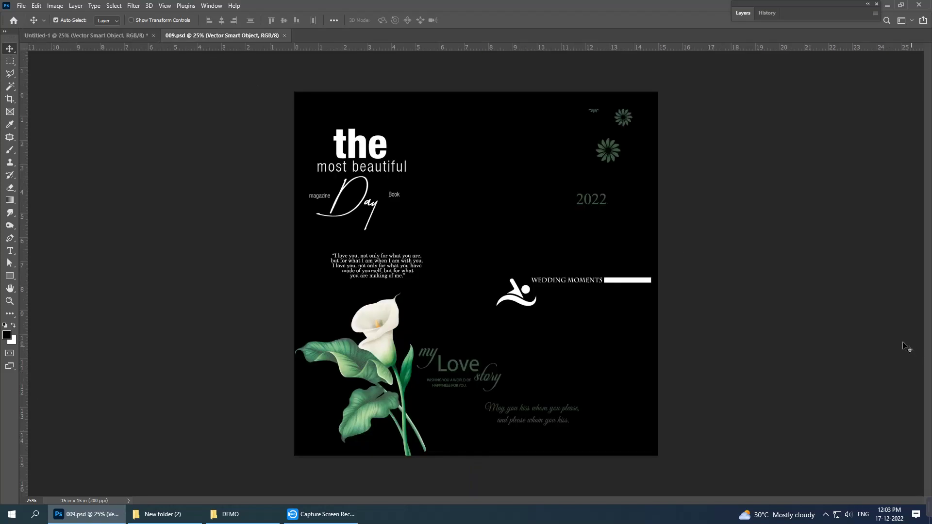
- Copy the WEDDING MOMENTS logo and its white bar to the right page's lower right
{"action": "left_click", "coordinate": [222, 35]}
{"action": "left_click", "coordinate": [528, 294]}
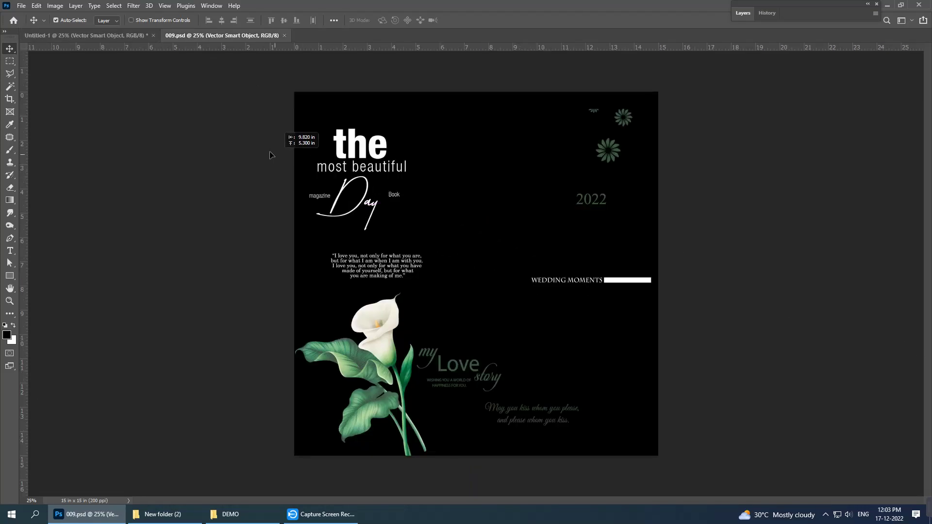
{"action": "right_click", "coordinate": [540, 284]}
{"action": "left_click", "coordinate": [549, 288]}
{"action": "right_click", "coordinate": [615, 283]}
{"action": "left_click", "coordinate": [623, 289]}
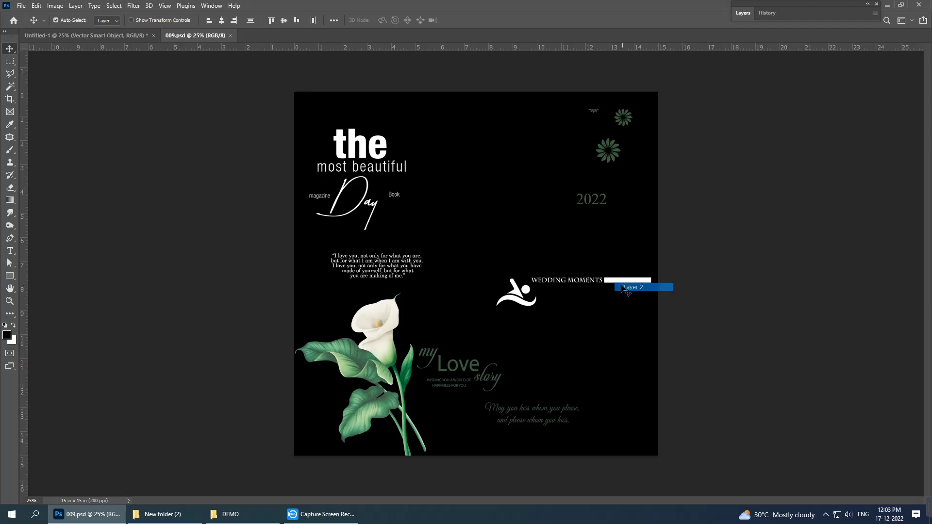
{"action": "mouse_move", "coordinate": [623, 289]}
{"action": "left_mouse_down"}
{"action": "mouse_move", "coordinate": [138, 39]}
{"action": "mouse_move", "coordinate": [748, 384]}
{"action": "mouse_move", "coordinate": [772, 384]}
{"action": "left_mouse_up"}
{"action": "left_click_drag", "start_coordinate": [771, 383], "coordinate": [774, 385]}
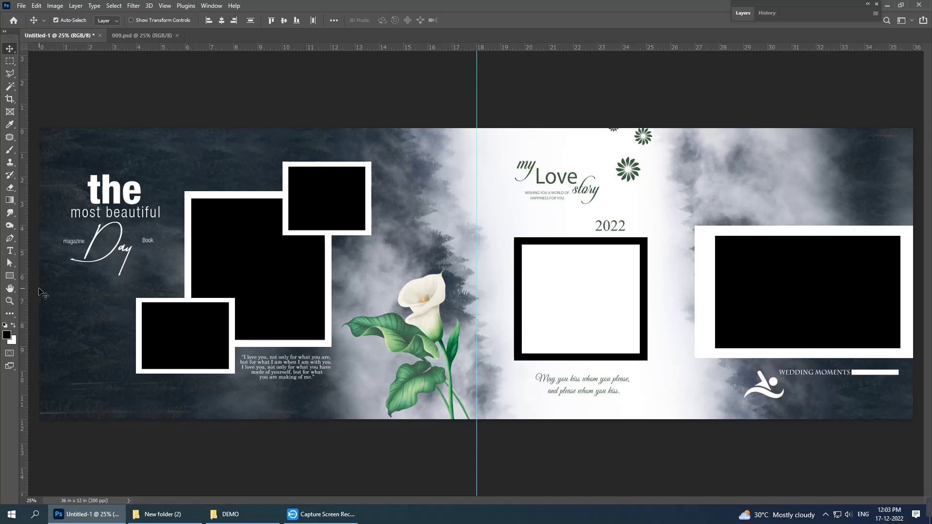
- Draw a thin white vertical rectangle down from the top of the right page
{"action": "left_click", "coordinate": [10, 280]}
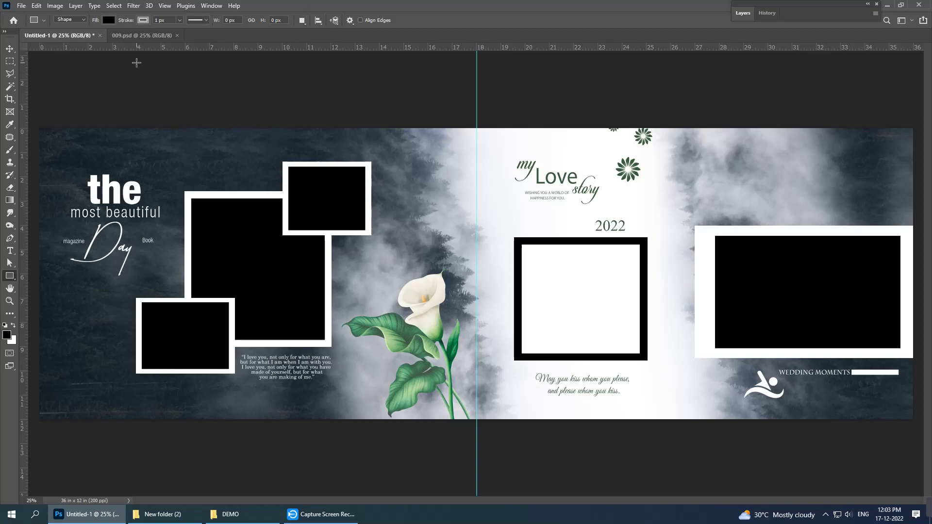
{"action": "left_click", "coordinate": [108, 20]}
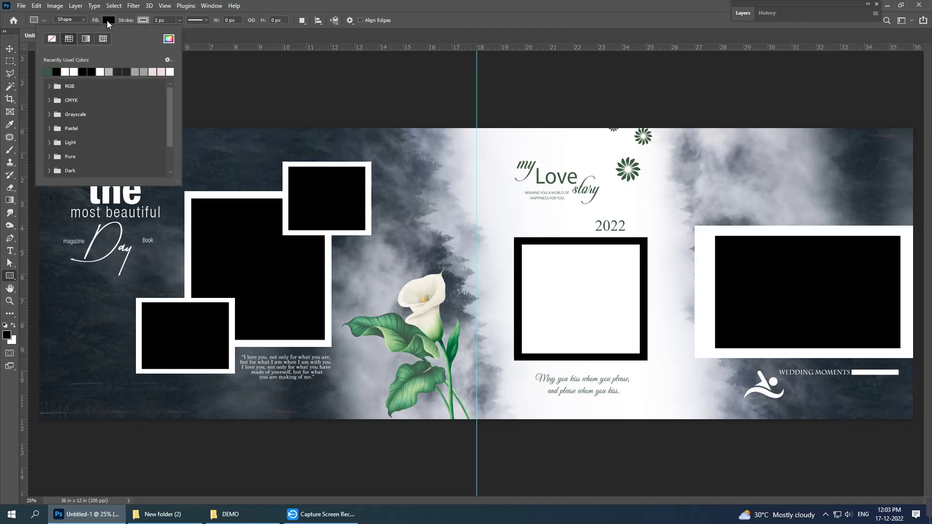
{"action": "left_click", "coordinate": [70, 71]}
{"action": "left_click", "coordinate": [582, 4]}
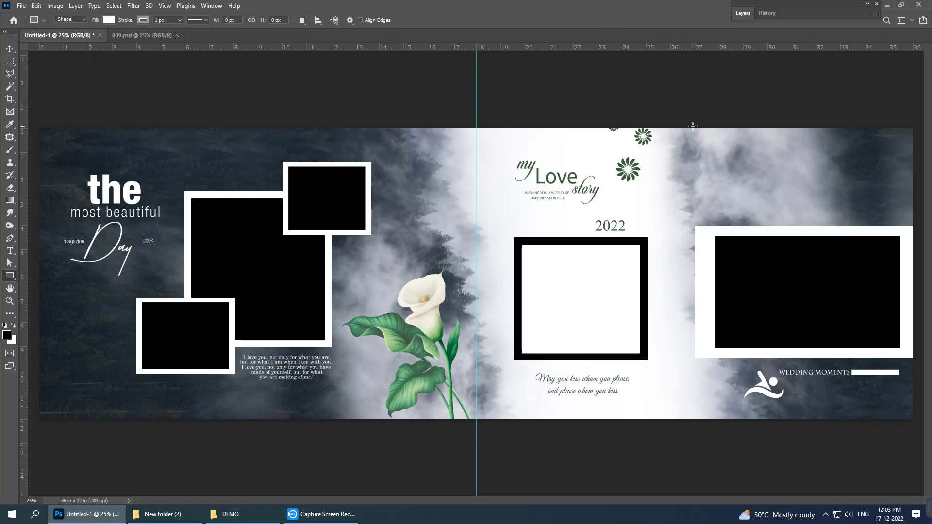
{"action": "left_click_drag", "start_coordinate": [695, 125], "coordinate": [696, 222]}
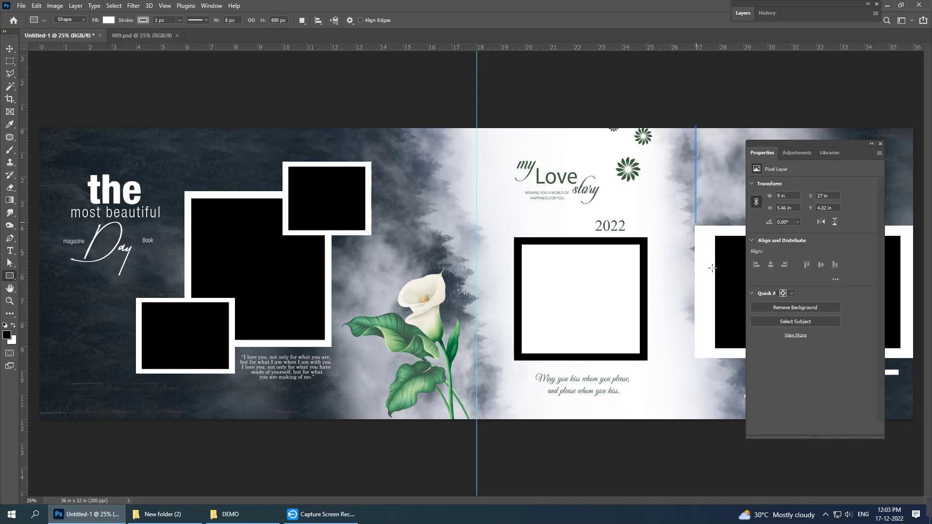
{"action": "left_click", "coordinate": [881, 145]}
{"action": "left_click", "coordinate": [10, 49]}
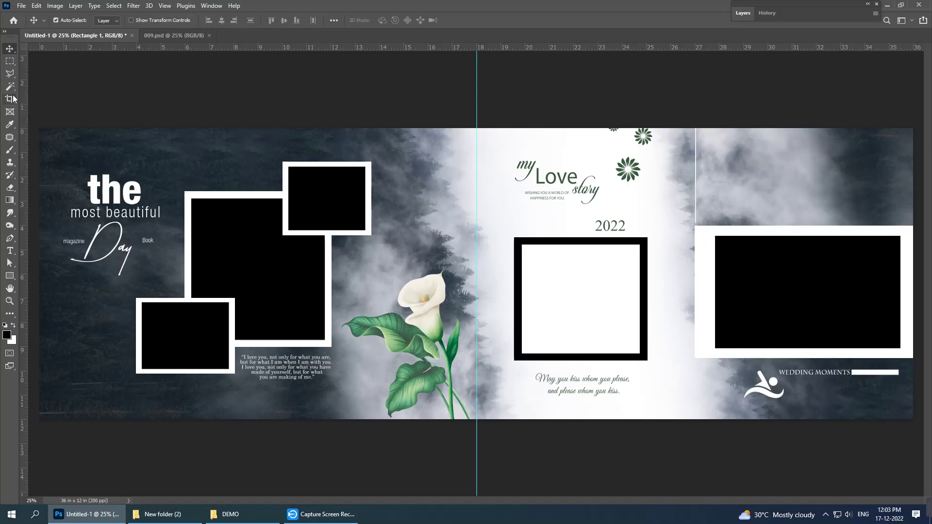
- Draw a thin white horizontal line, about 8.16 inches wide, crossing the vertical line
{"action": "left_click", "coordinate": [9, 278]}
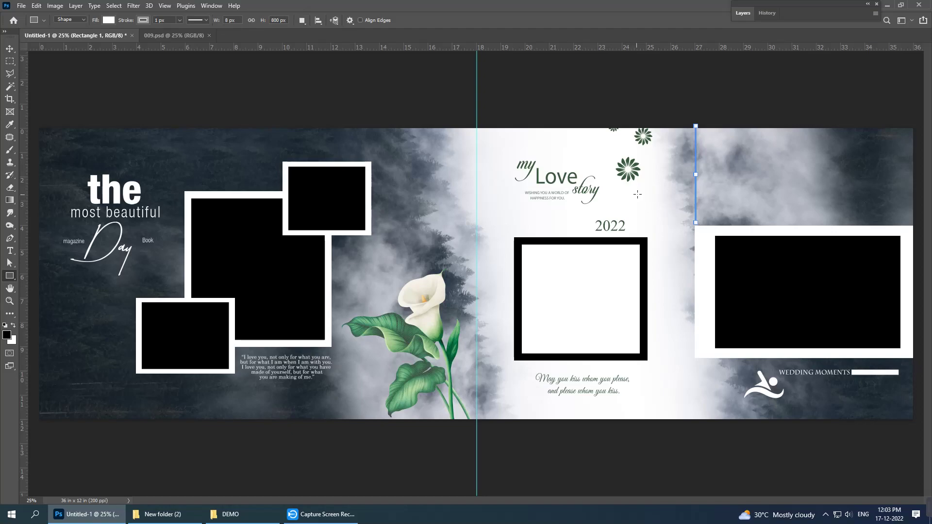
{"action": "left_click_drag", "start_coordinate": [640, 194], "coordinate": [796, 196]}
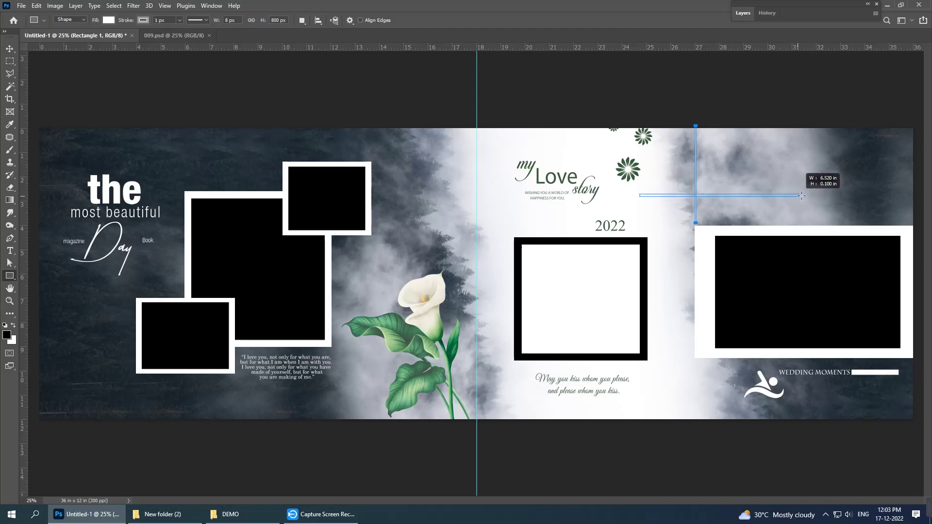
{"action": "left_click_drag", "start_coordinate": [796, 196], "coordinate": [838, 195]}
{"action": "key", "text": "v"}
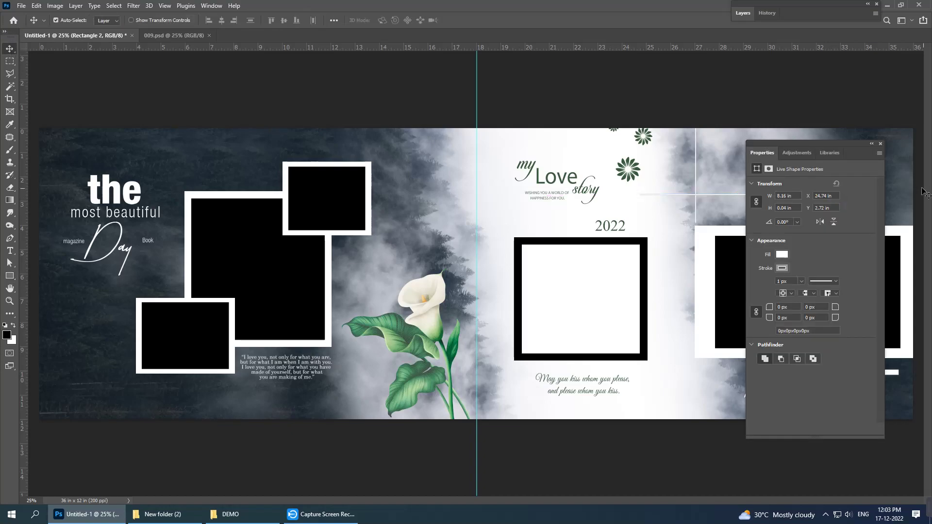
{"action": "left_click", "coordinate": [880, 143]}
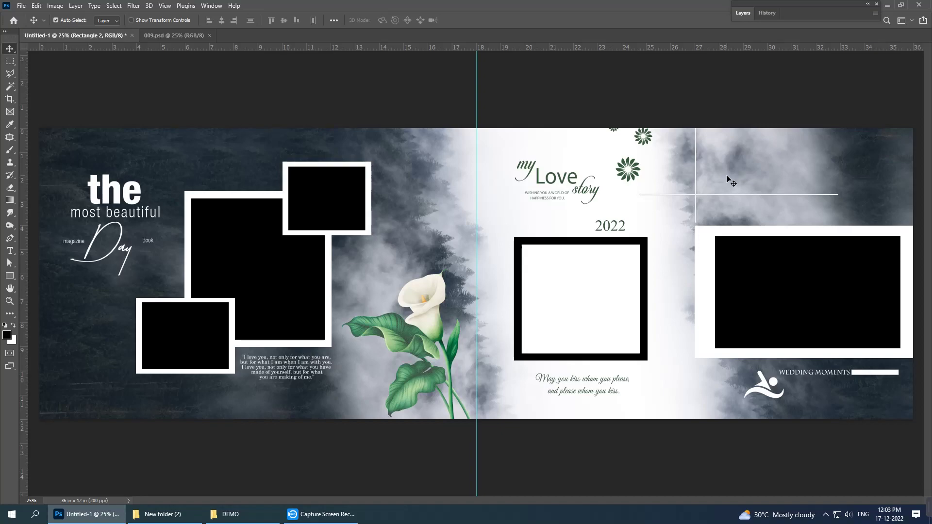
- Fill a small square selection with black on a new layer at the line crossing
{"action": "key", "text": "m"}
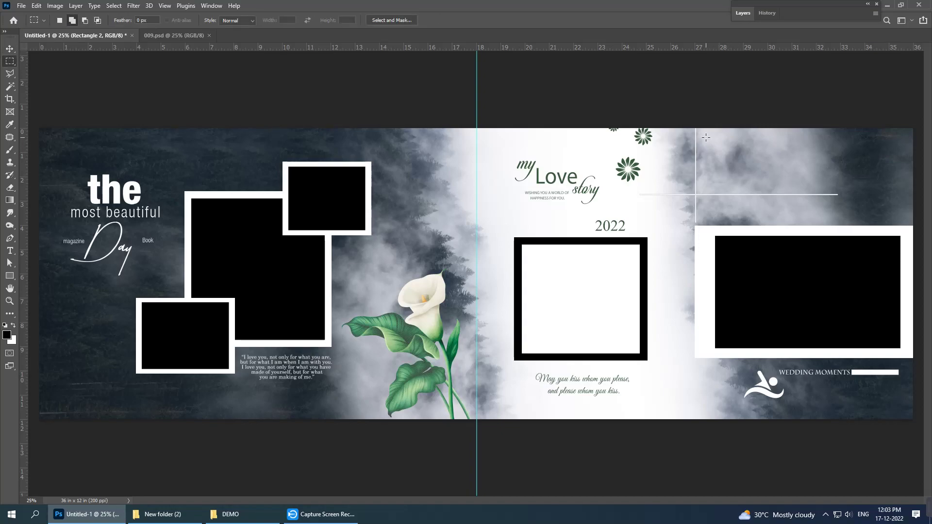
{"action": "left_click_drag", "start_coordinate": [706, 137], "coordinate": [757, 186]}
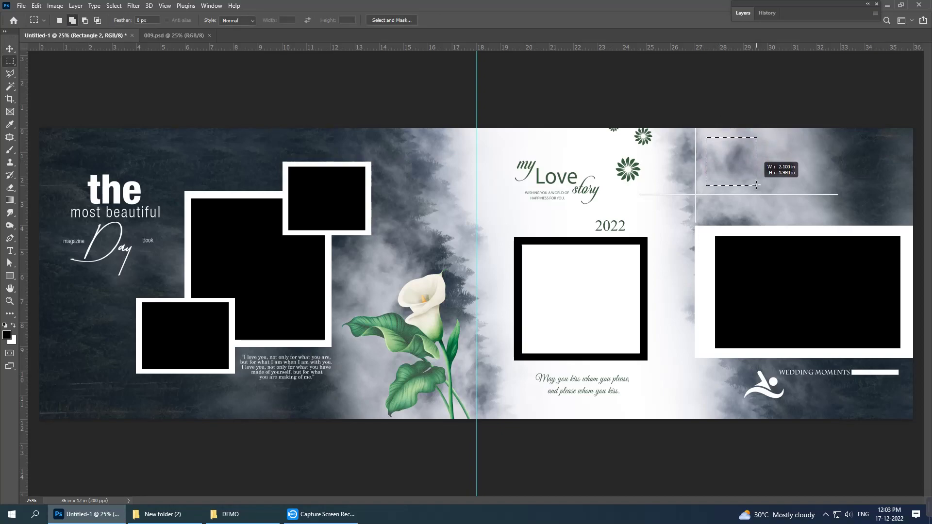
{"action": "left_click", "coordinate": [744, 13]}
{"action": "left_click", "coordinate": [851, 411]}
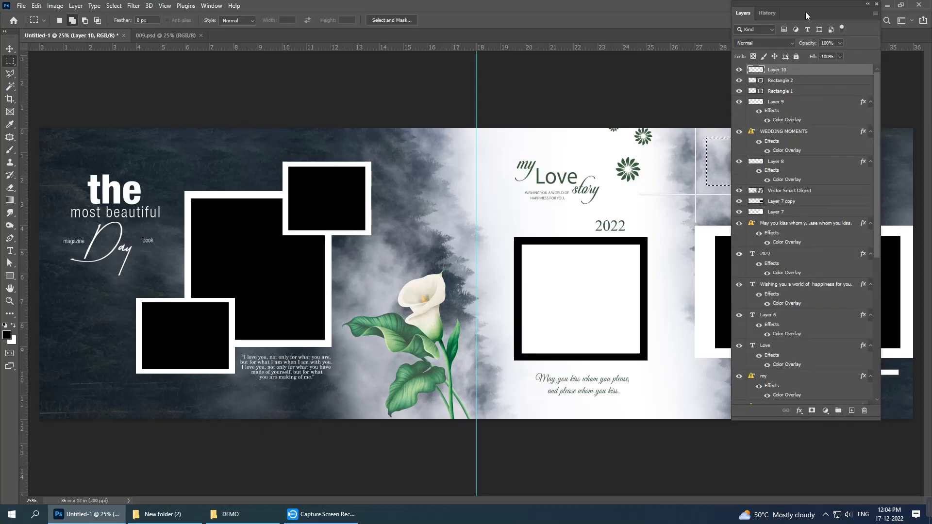
{"action": "key", "text": "alt+BackSpace"}
{"action": "key", "text": "ctrl+d"}
{"action": "key", "text": "v"}
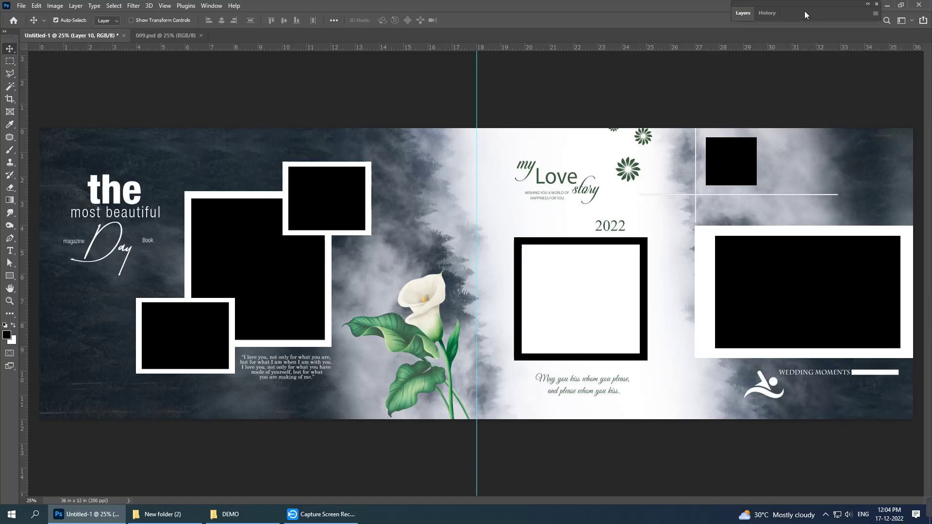
- Select Layer 4 copy under the lower-left frame and drag photo 001 into Photoshop
{"action": "right_click", "coordinate": [189, 327]}
{"action": "left_click", "coordinate": [204, 331]}
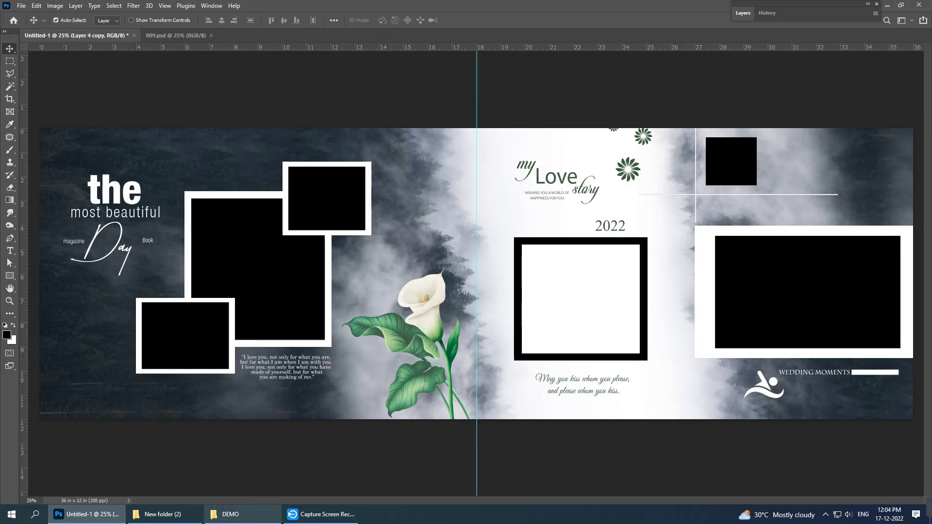
{"action": "left_click", "coordinate": [141, 483]}
{"action": "left_click_drag", "start_coordinate": [139, 154], "coordinate": [444, 4]}
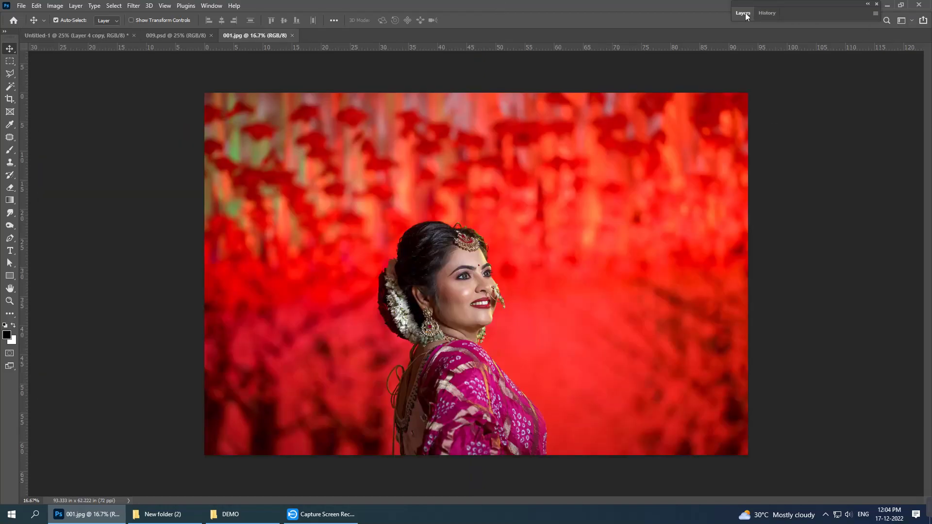
- Clip photo 001 into the lower-left frame, scale it to about 29.51%, and close 009.psd
{"action": "left_click", "coordinate": [745, 14]}
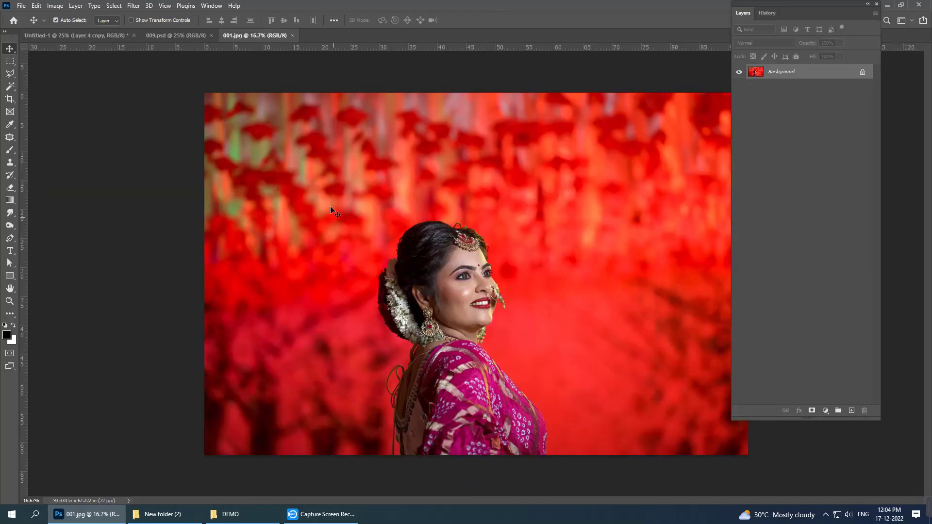
{"action": "mouse_move", "coordinate": [330, 208]}
{"action": "left_mouse_down"}
{"action": "mouse_move", "coordinate": [186, 329]}
{"action": "mouse_move", "coordinate": [547, 325]}
{"action": "left_mouse_up"}
{"action": "right_click", "coordinate": [793, 404]}
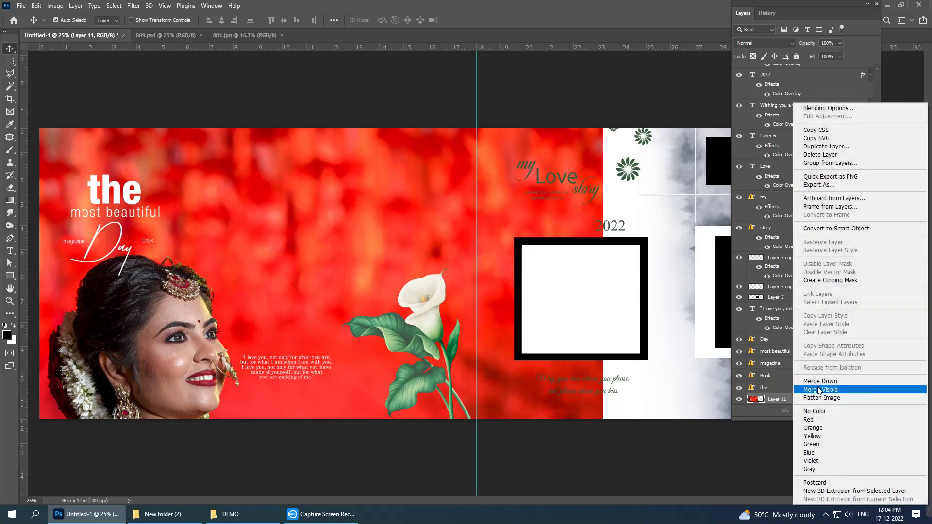
{"action": "left_click", "coordinate": [841, 286]}
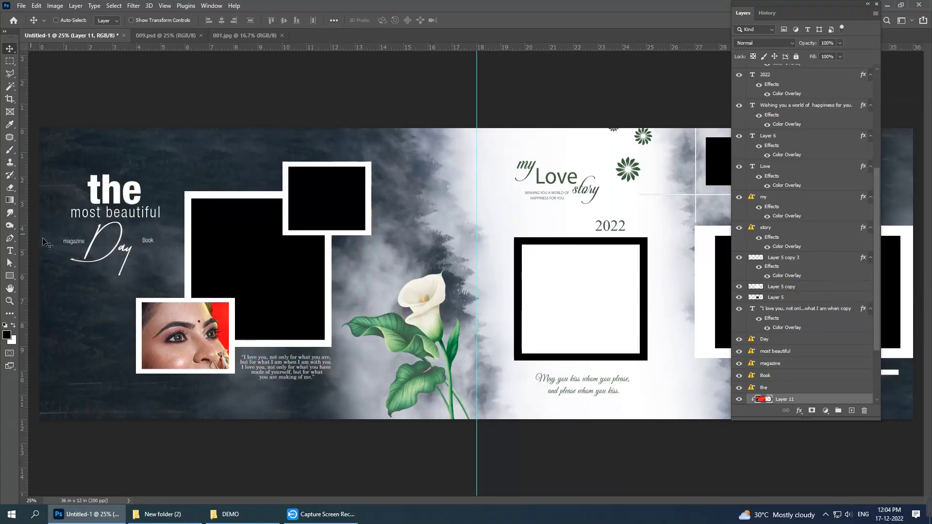
{"action": "key", "text": "ctrl+t"}
{"action": "left_click_drag", "start_coordinate": [607, 71], "coordinate": [315, 254]}
{"action": "left_click_drag", "start_coordinate": [238, 329], "coordinate": [243, 324]}
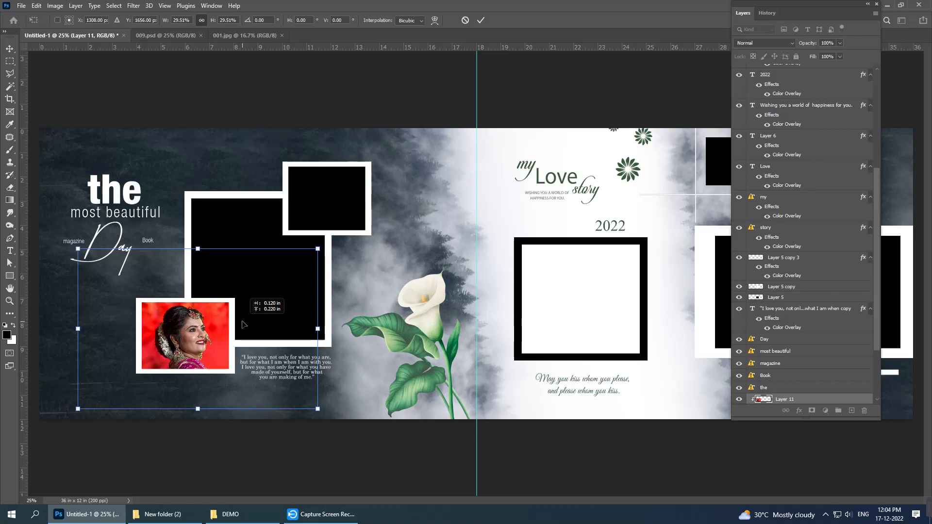
{"action": "key", "text": "Return"}
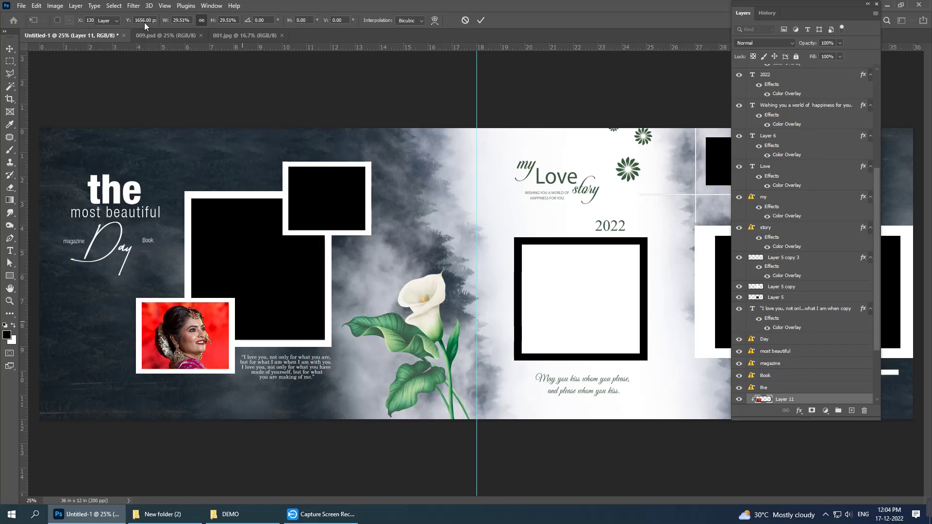
{"action": "left_click", "coordinate": [164, 41]}
{"action": "left_click", "coordinate": [201, 36]}
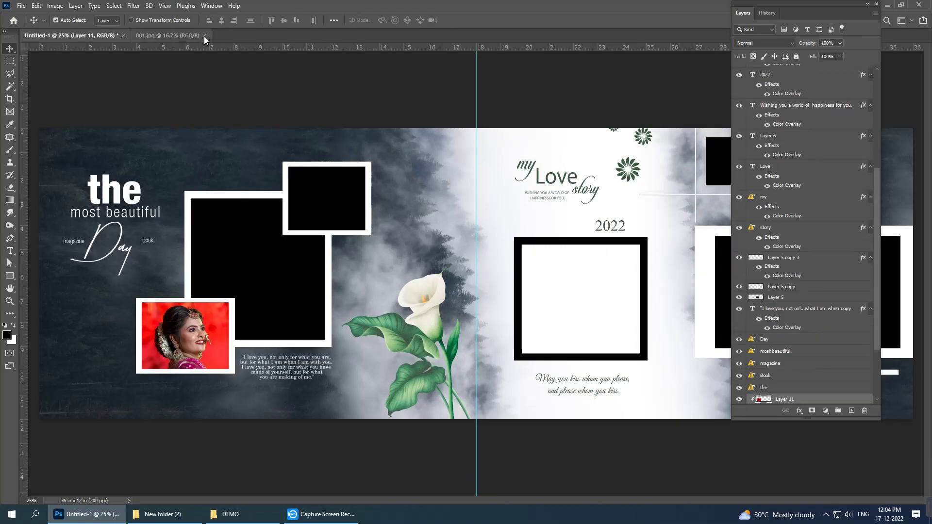
- Close 001.jpg, select the large left frame's layer, and clip photo 002 into it
{"action": "left_click", "coordinate": [204, 36]}
{"action": "right_click", "coordinate": [235, 248]}
{"action": "left_click", "coordinate": [257, 253]}
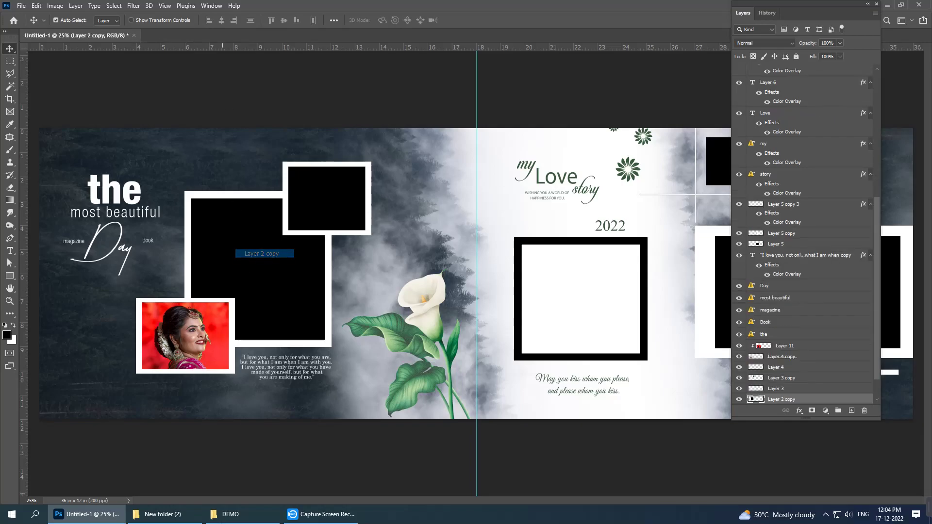
{"action": "left_click", "coordinate": [230, 515]}
{"action": "left_click", "coordinate": [163, 514]}
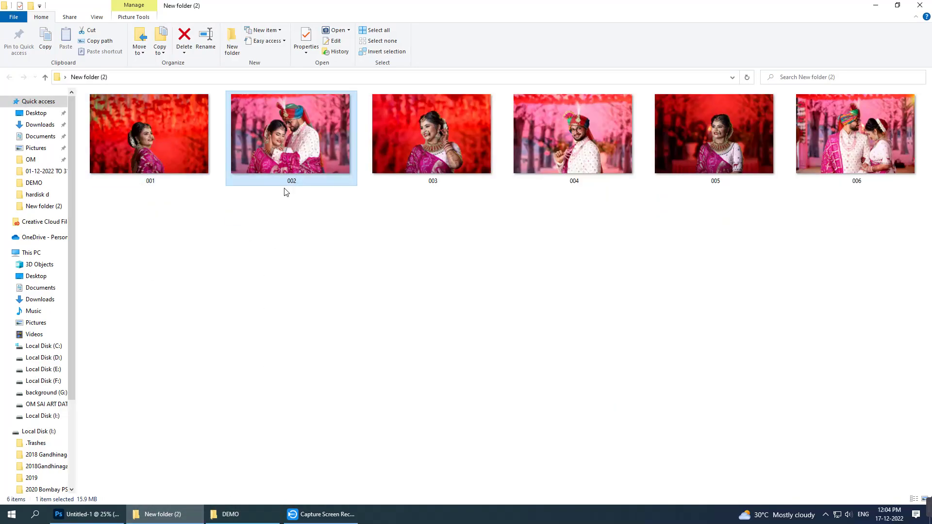
{"action": "mouse_move", "coordinate": [283, 187]}
{"action": "left_mouse_down"}
{"action": "mouse_move", "coordinate": [85, 510]}
{"action": "mouse_move", "coordinate": [571, 25]}
{"action": "left_mouse_up"}
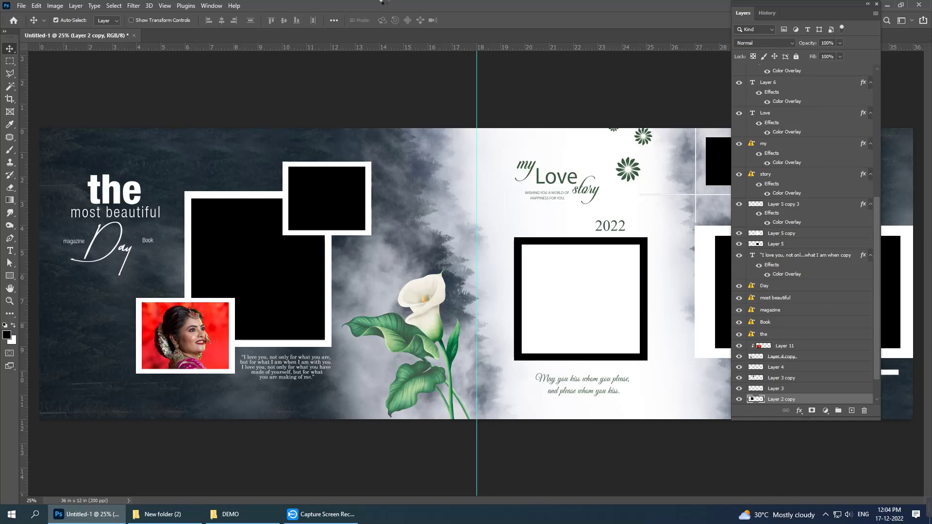
{"action": "left_click_drag", "start_coordinate": [466, 272], "coordinate": [263, 265]}
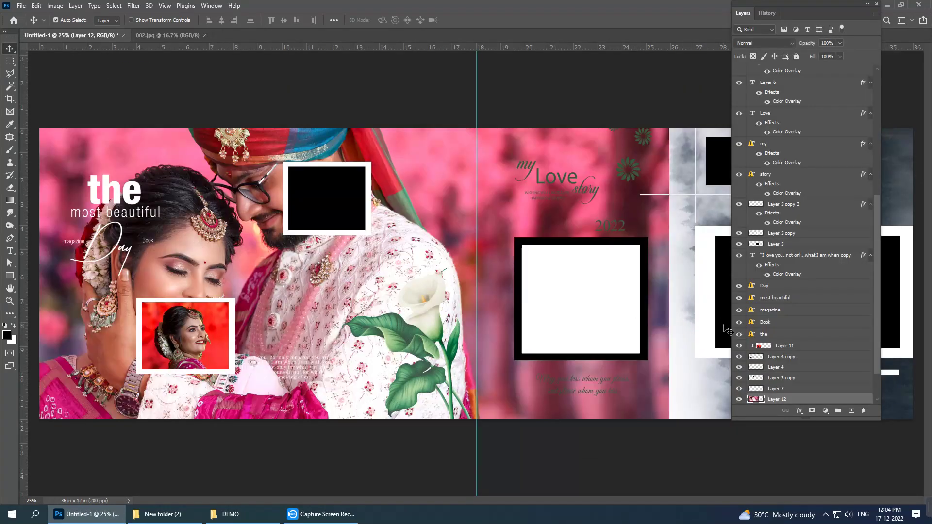
{"action": "right_click", "coordinate": [794, 399]}
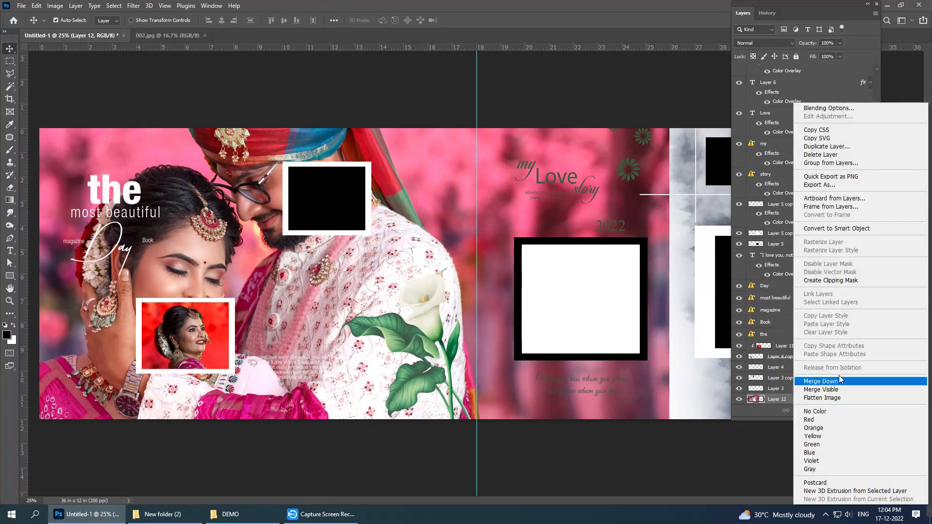
{"action": "left_click", "coordinate": [834, 286]}
- Scale the couple photo to about 33.38% and position it within the large frame
{"action": "key", "text": "ctrl+t"}
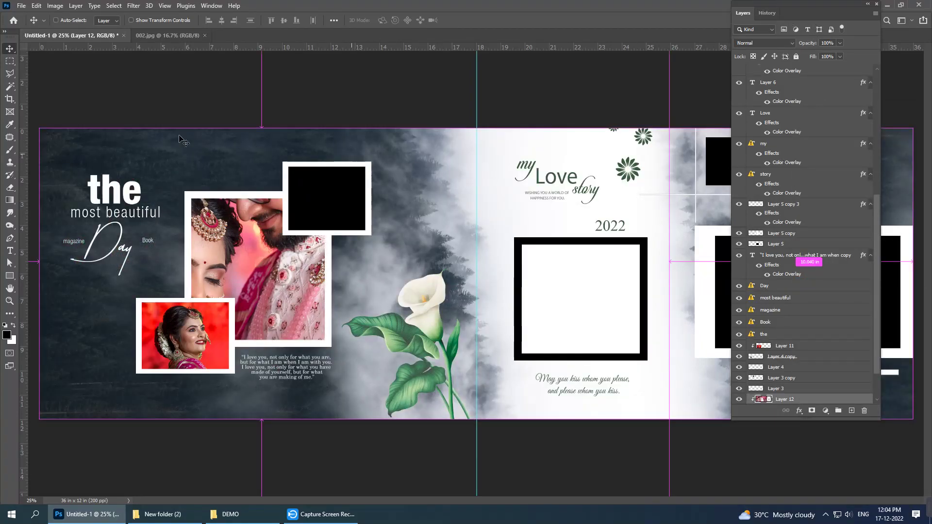
{"action": "left_click_drag", "start_coordinate": [602, 102], "coordinate": [560, 230]}
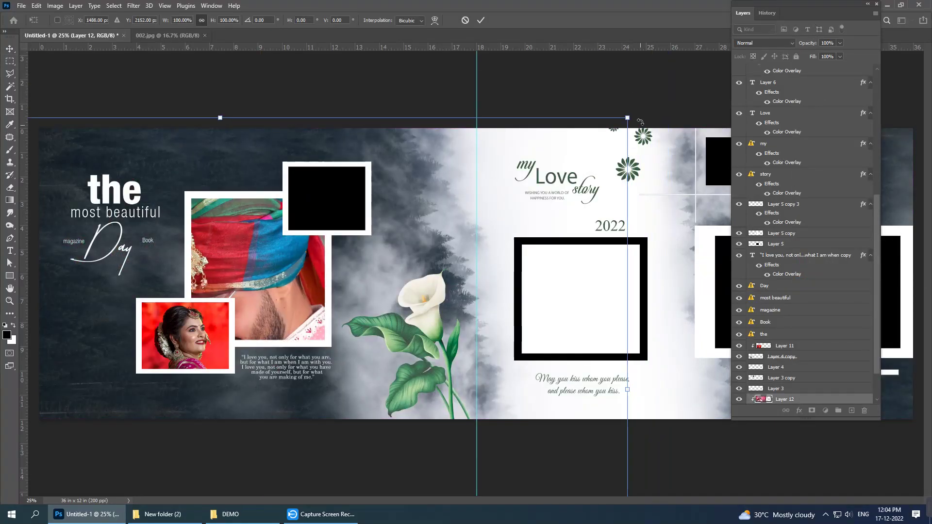
{"action": "left_click_drag", "start_coordinate": [627, 118], "coordinate": [358, 271]}
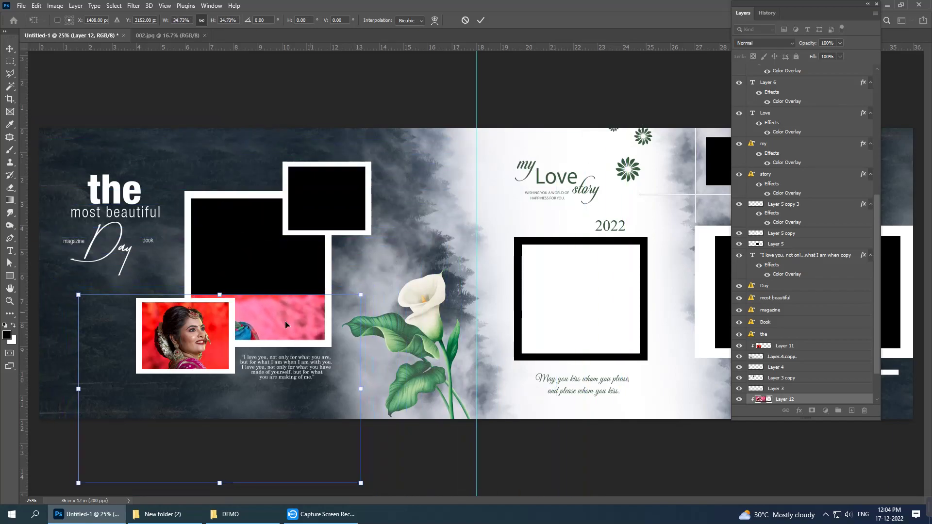
{"action": "left_click_drag", "start_coordinate": [292, 323], "coordinate": [322, 206]}
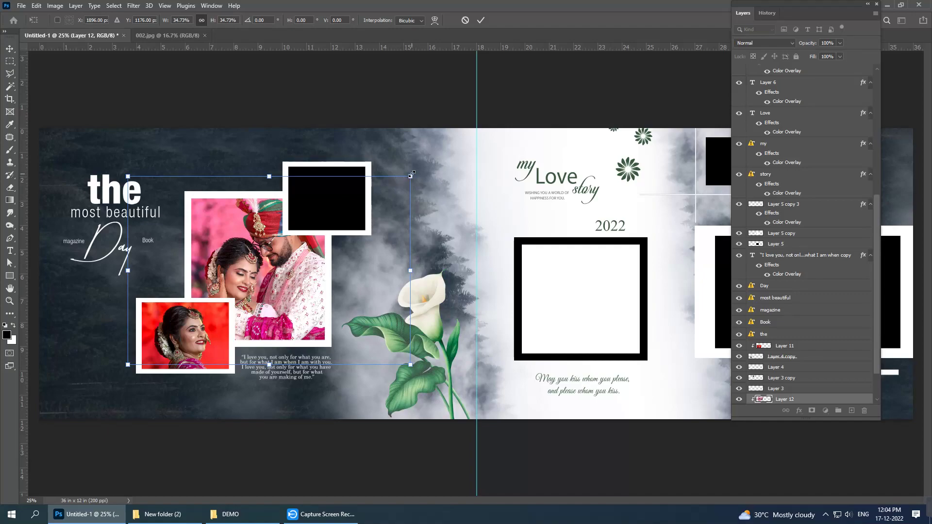
{"action": "left_click_drag", "start_coordinate": [412, 174], "coordinate": [406, 177]}
{"action": "left_click_drag", "start_coordinate": [355, 207], "coordinate": [345, 220]}
{"action": "key", "text": "Return"}
- Select Layer 3 copy, close 002.jpg, and clip photo 003 into the small top frame
{"action": "right_click", "coordinate": [332, 196]}
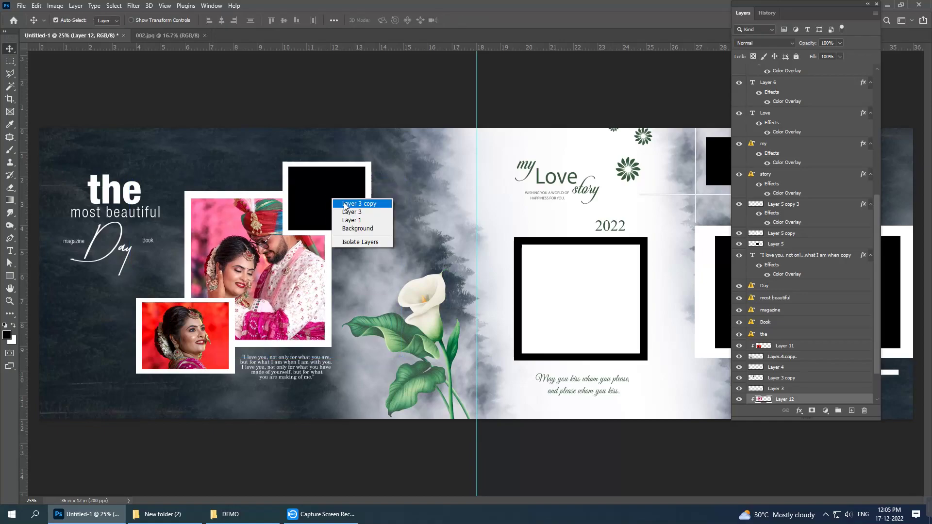
{"action": "left_click", "coordinate": [348, 205]}
{"action": "left_click", "coordinate": [216, 39]}
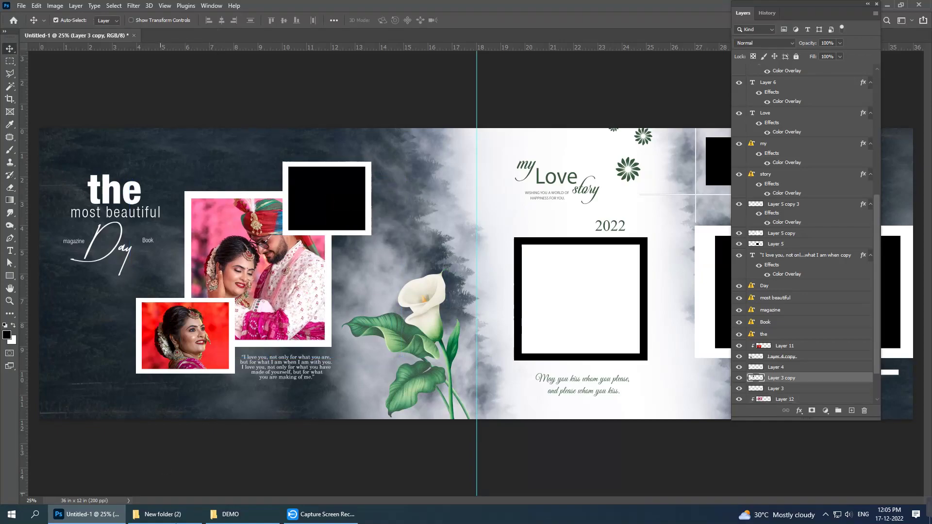
{"action": "left_click", "coordinate": [163, 515]}
{"action": "left_click", "coordinate": [424, 142]}
{"action": "mouse_move", "coordinate": [258, 488]}
{"action": "left_mouse_down"}
{"action": "mouse_move", "coordinate": [341, 4]}
{"action": "mouse_move", "coordinate": [340, 36]}
{"action": "left_mouse_up"}
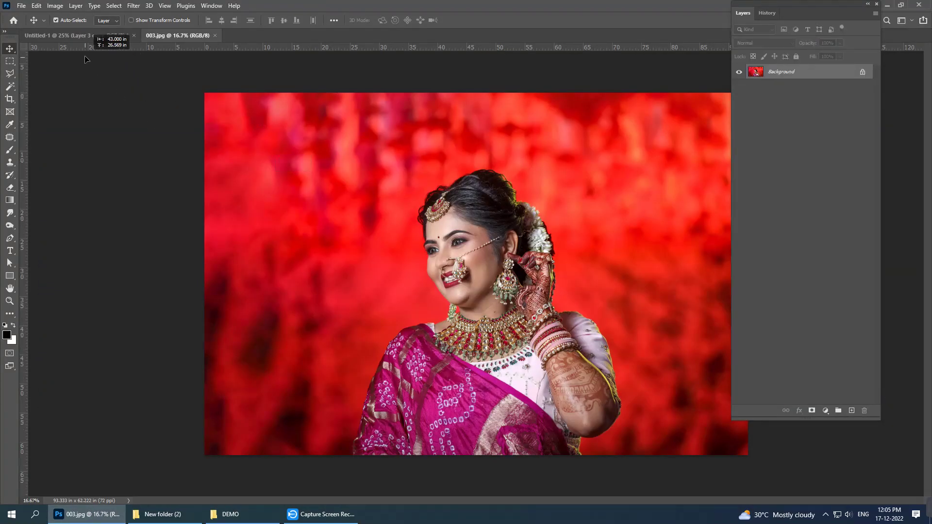
{"action": "left_click_drag", "start_coordinate": [79, 37], "coordinate": [170, 94]}
{"action": "left_click_drag", "start_coordinate": [313, 203], "coordinate": [314, 202]}
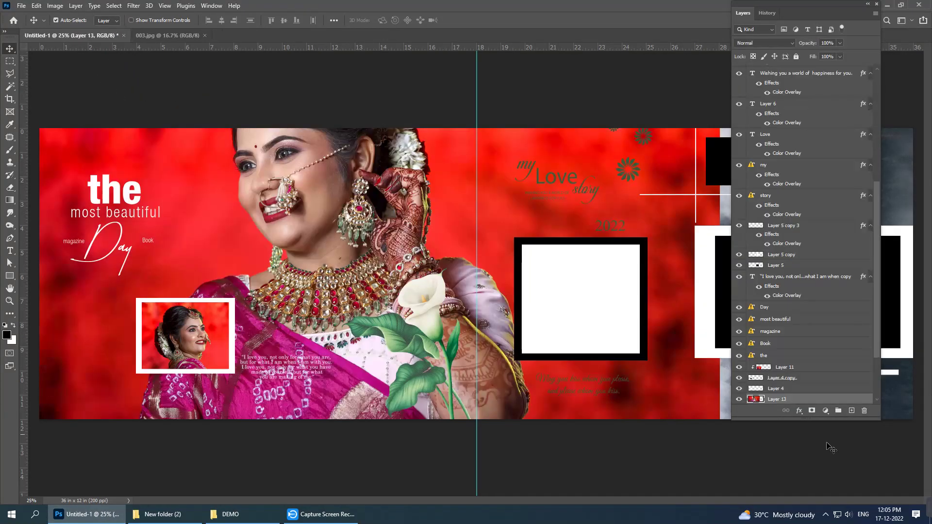
{"action": "right_click", "coordinate": [812, 399]}
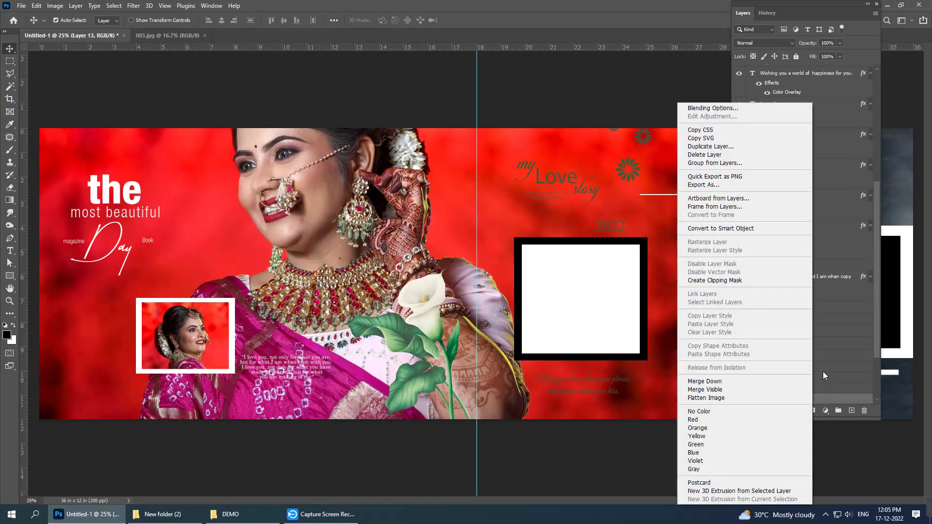
{"action": "left_click", "coordinate": [743, 281]}
- Scale the bride photo to about 23.5% and shift it so her face fills the frame
{"action": "key", "text": "ctrl+t"}
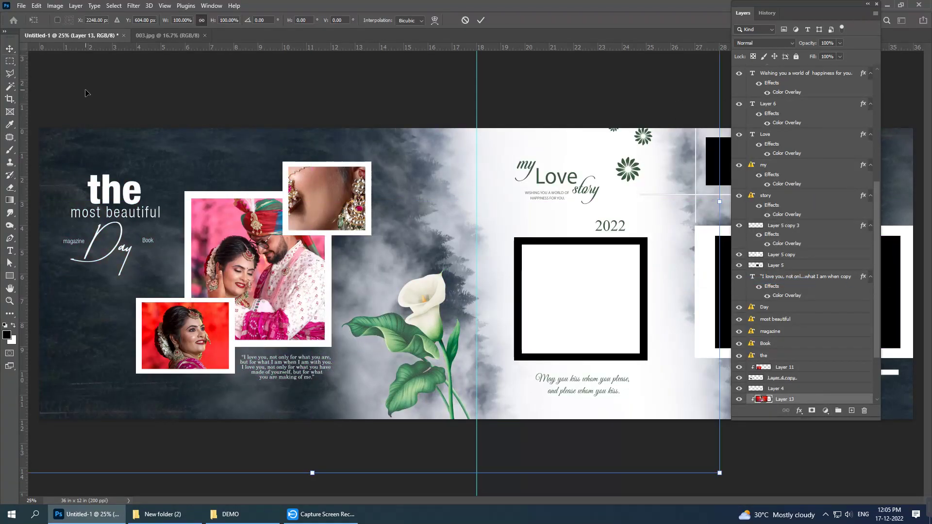
{"action": "left_click_drag", "start_coordinate": [720, 473], "coordinate": [404, 286]}
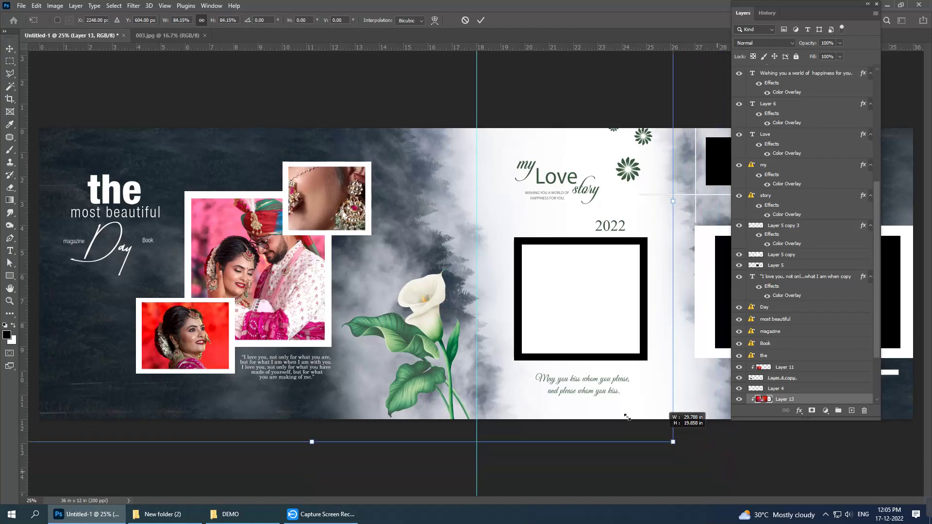
{"action": "left_click_drag", "start_coordinate": [373, 163], "coordinate": [386, 173]}
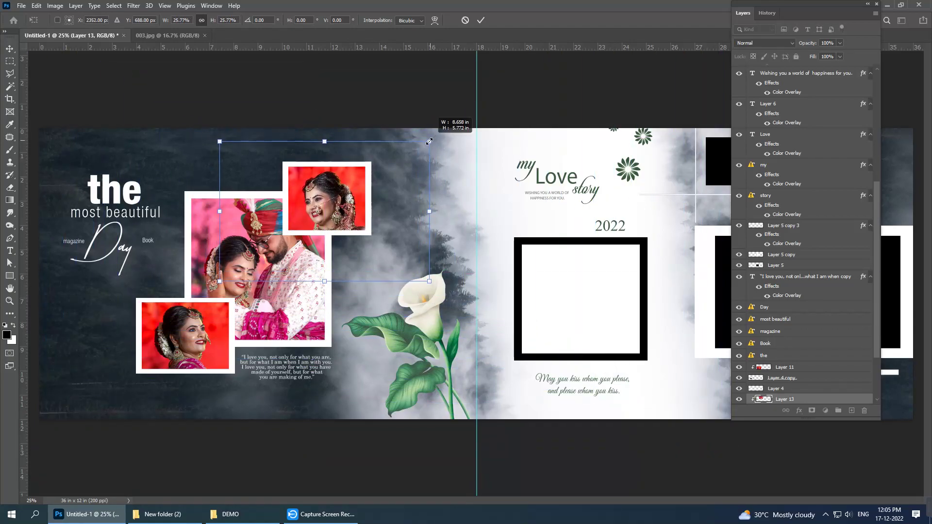
{"action": "left_click_drag", "start_coordinate": [430, 142], "coordinate": [421, 148]}
{"action": "left_click_drag", "start_coordinate": [369, 190], "coordinate": [369, 186]}
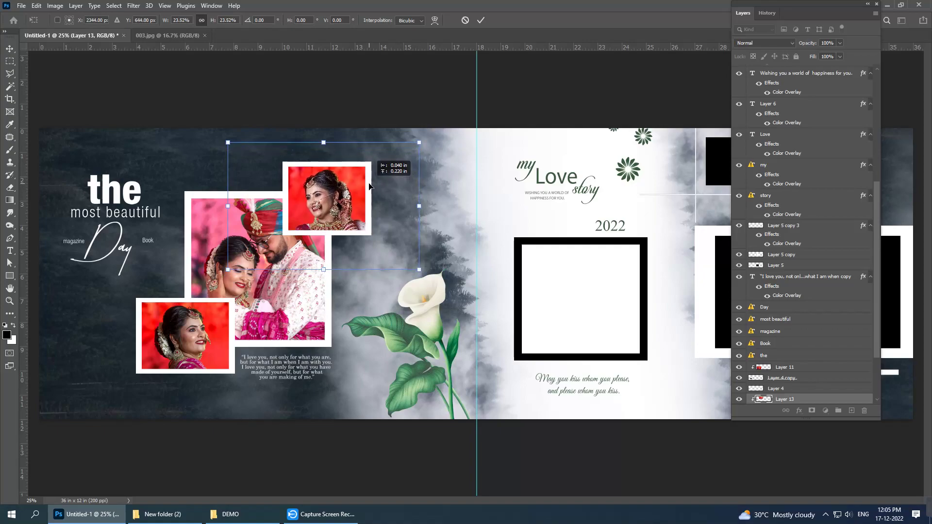
{"action": "key", "text": "Return"}
- Select the Layer 5 copy square frame and clip groom photo 004 into it
{"action": "left_click_drag", "start_coordinate": [826, 18], "coordinate": [262, 43]}
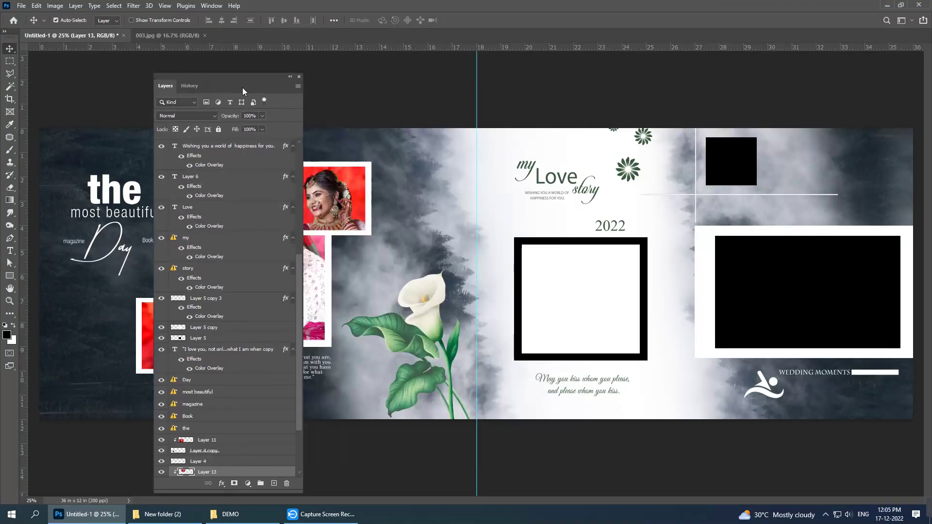
{"action": "right_click", "coordinate": [577, 275]}
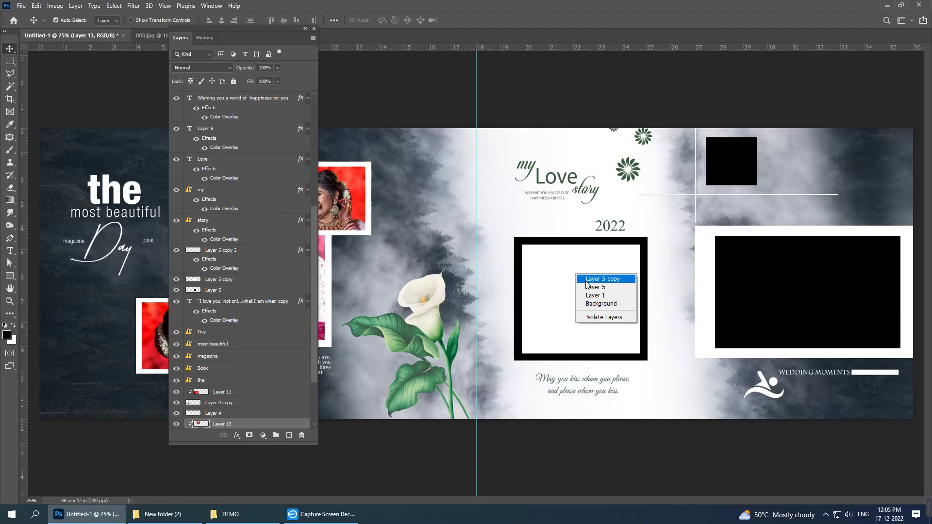
{"action": "left_click", "coordinate": [590, 278]}
{"action": "left_click", "coordinate": [162, 514]}
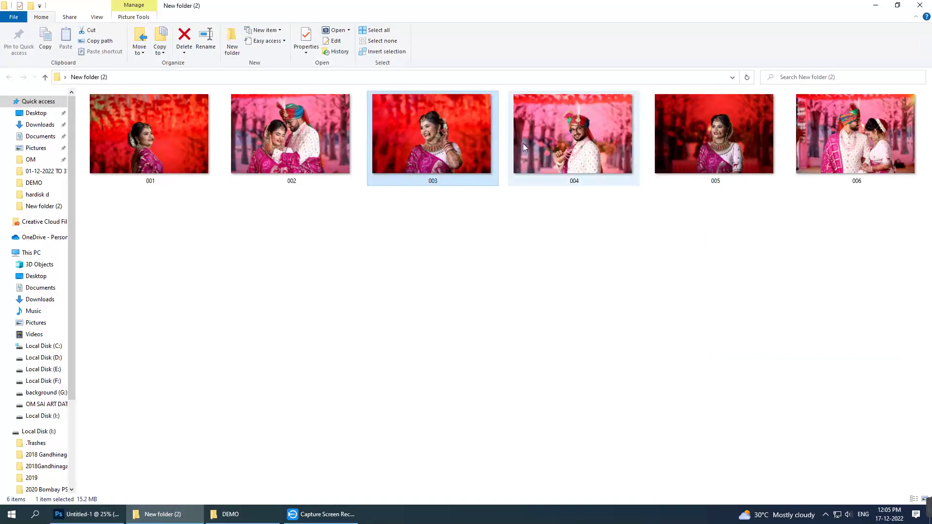
{"action": "mouse_move", "coordinate": [529, 143]}
{"action": "left_mouse_down"}
{"action": "mouse_move", "coordinate": [306, 181]}
{"action": "mouse_move", "coordinate": [561, 3]}
{"action": "left_mouse_up"}
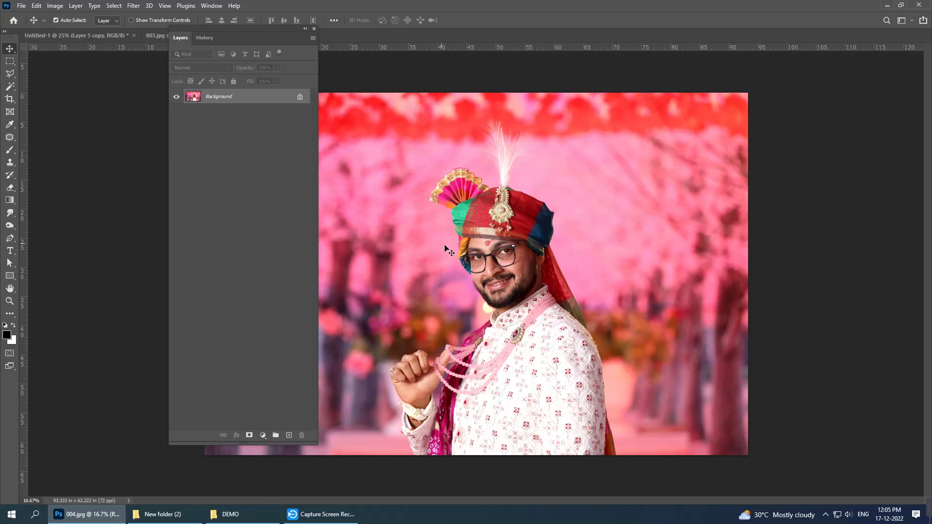
{"action": "left_click_drag", "start_coordinate": [445, 249], "coordinate": [592, 335]}
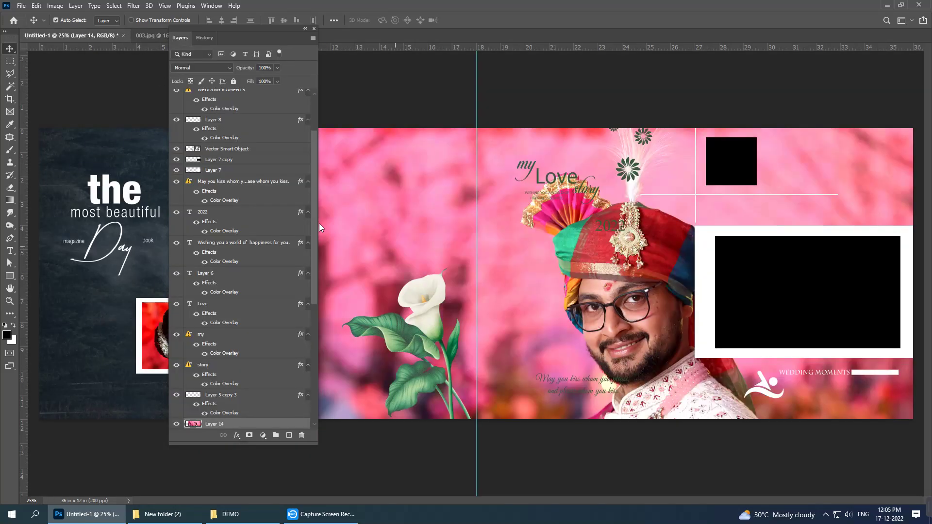
{"action": "right_click", "coordinate": [260, 427]}
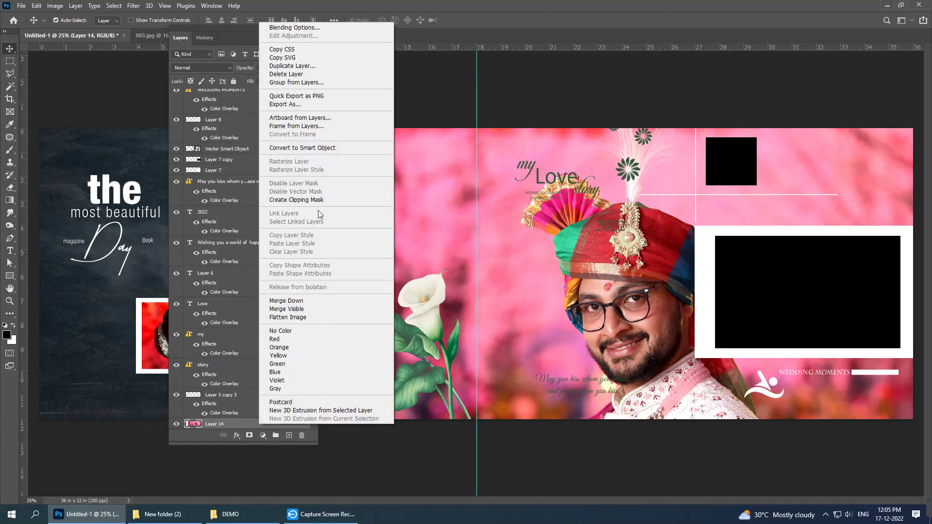
{"action": "left_click", "coordinate": [296, 200]}
- Scale the groom photo to about 31.92%, fit it in the square frame, and close 004.jpg
{"action": "double_click", "coordinate": [279, 40]}
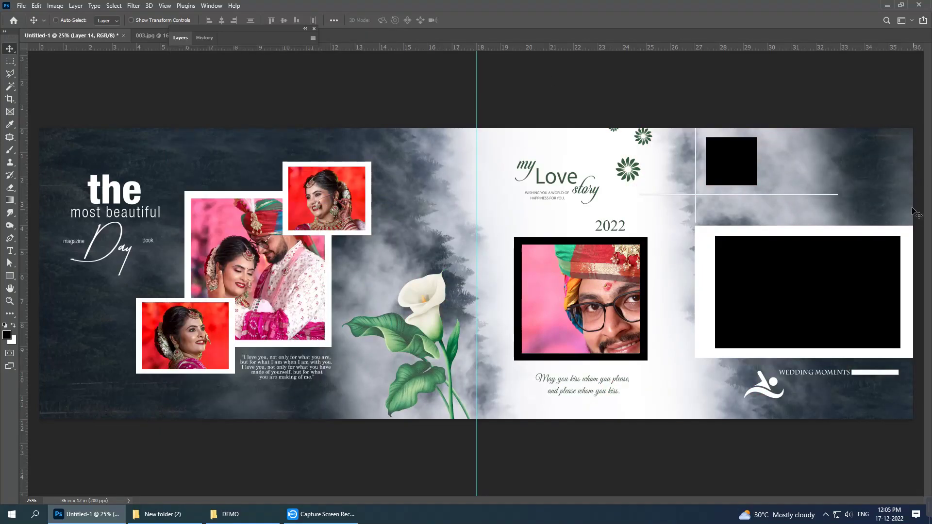
{"action": "key", "text": "ctrl+t"}
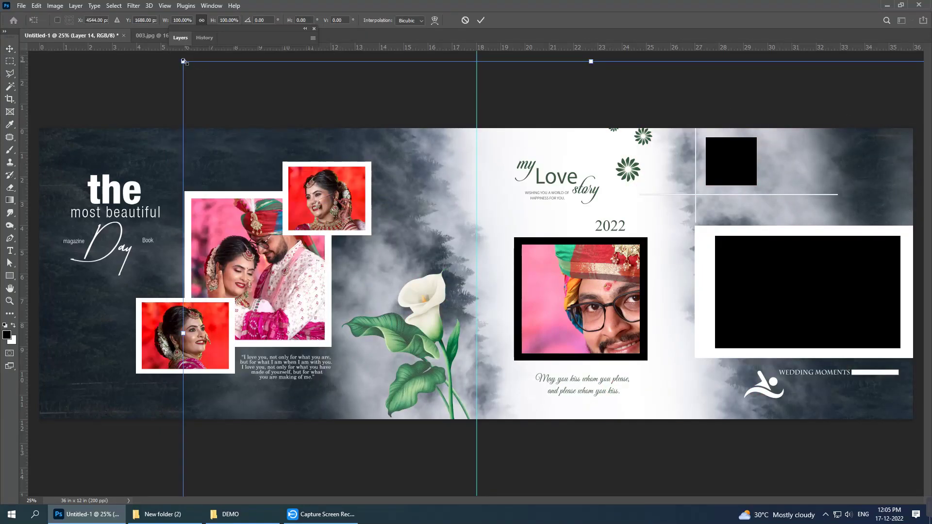
{"action": "left_click_drag", "start_coordinate": [183, 61], "coordinate": [479, 235]}
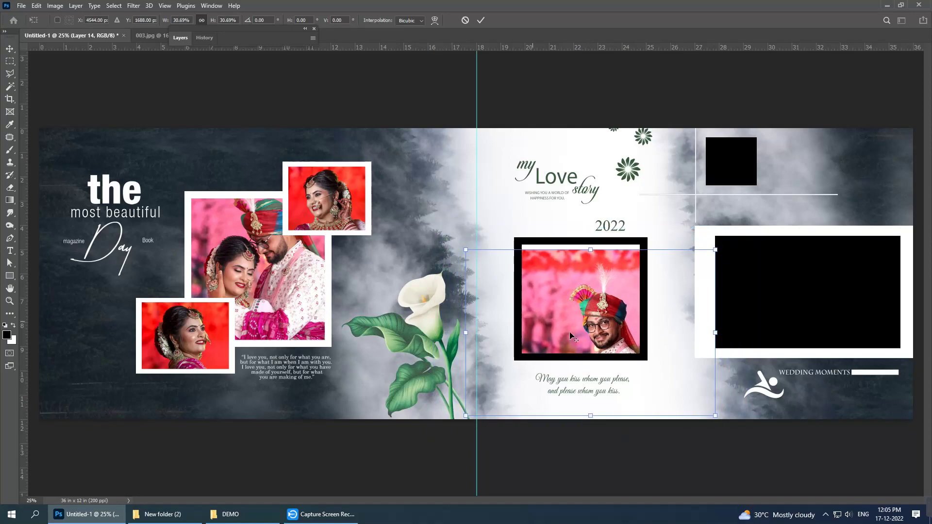
{"action": "left_click_drag", "start_coordinate": [610, 335], "coordinate": [591, 286]}
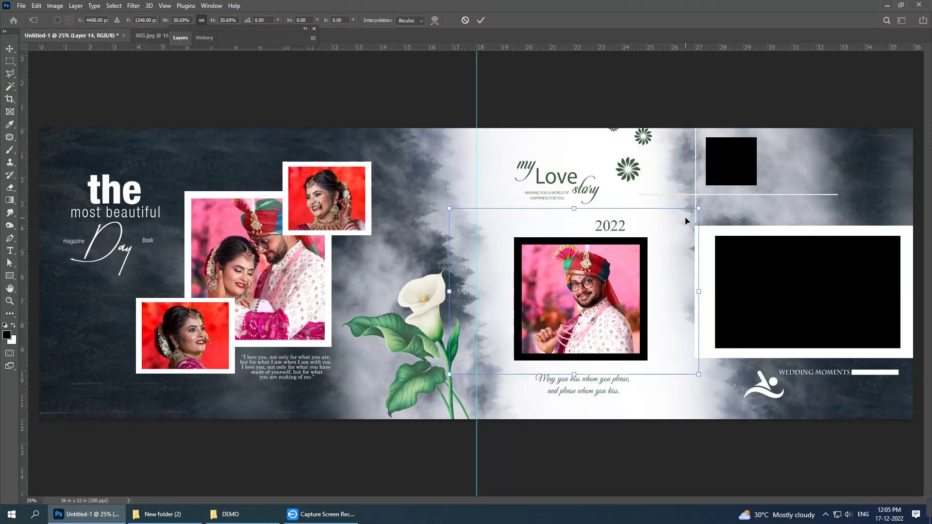
{"action": "left_click_drag", "start_coordinate": [701, 209], "coordinate": [710, 203]}
{"action": "left_click_drag", "start_coordinate": [602, 285], "coordinate": [606, 289]}
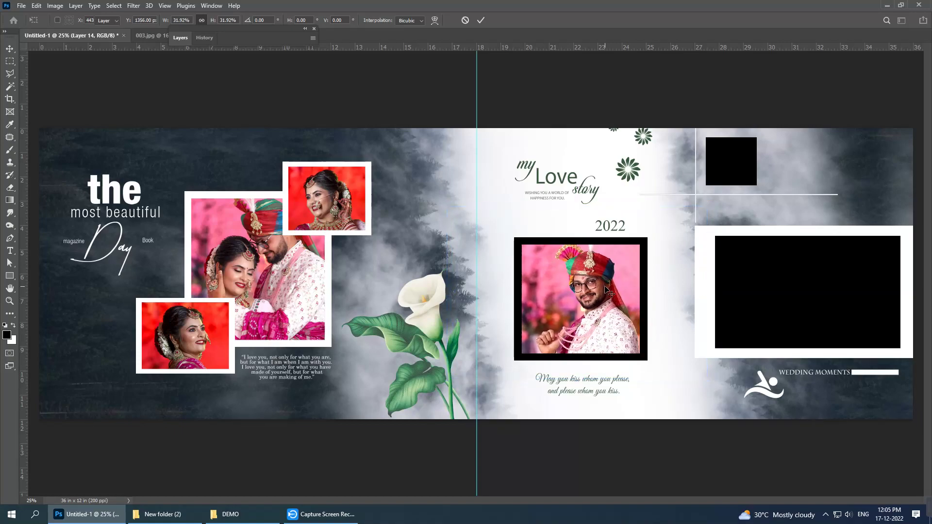
{"action": "key", "text": "Return"}
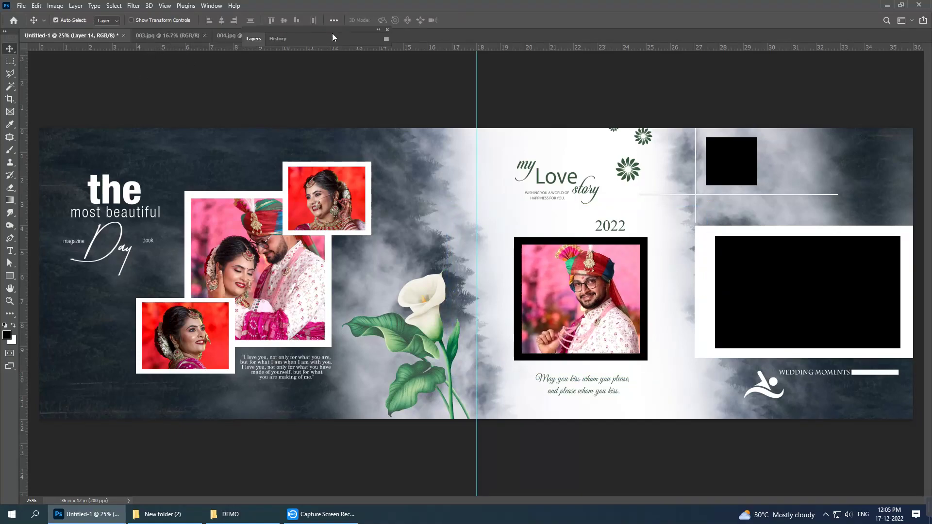
{"action": "left_click", "coordinate": [204, 35]}
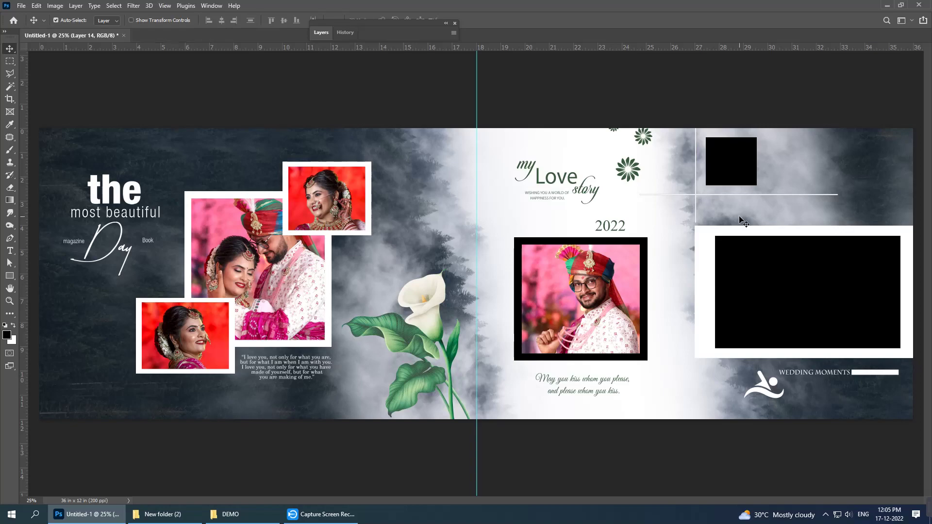
{"action": "right_click", "coordinate": [733, 283]}
- Select Layer 10 and clip bride photo 005 into the small square as Layer 15
{"action": "right_click", "coordinate": [739, 165]}
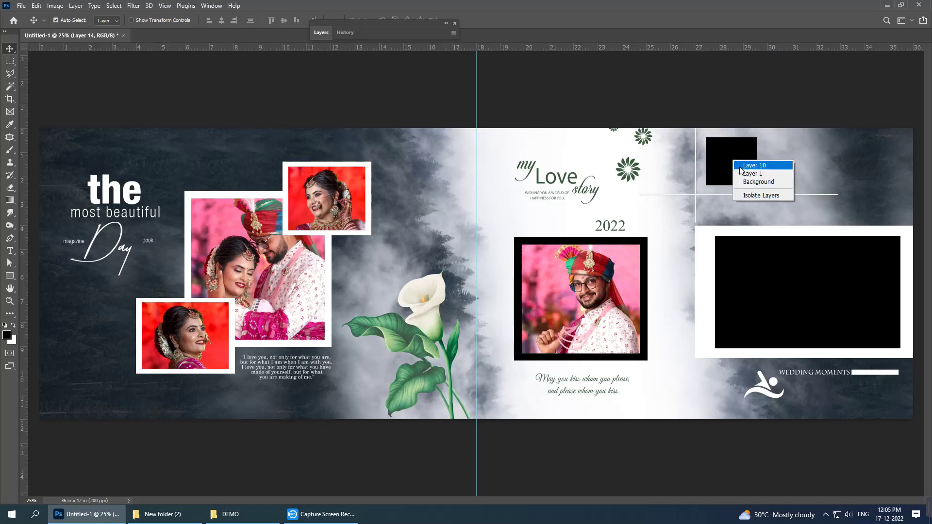
{"action": "left_click", "coordinate": [748, 165]}
{"action": "left_click", "coordinate": [162, 514]}
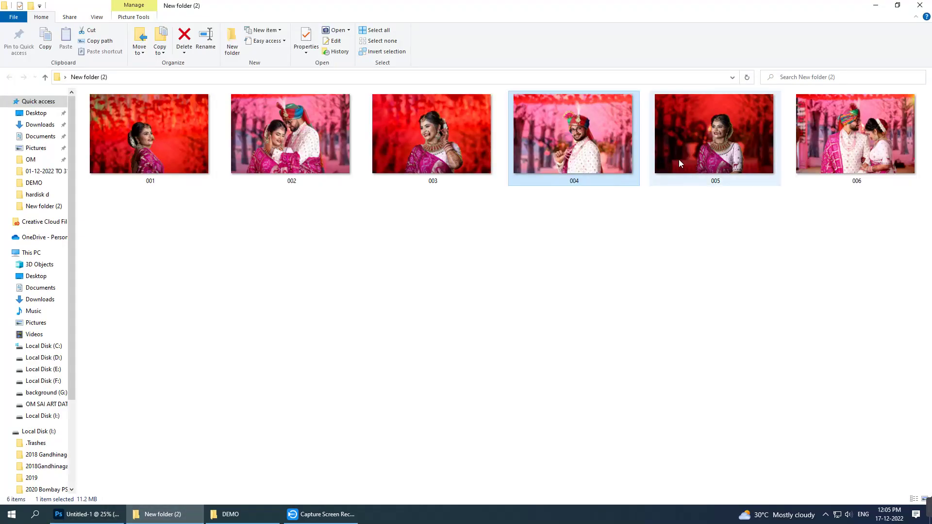
{"action": "mouse_move", "coordinate": [679, 160]}
{"action": "left_mouse_down"}
{"action": "mouse_move", "coordinate": [112, 510]}
{"action": "mouse_move", "coordinate": [330, 5]}
{"action": "mouse_move", "coordinate": [330, 35]}
{"action": "left_mouse_up"}
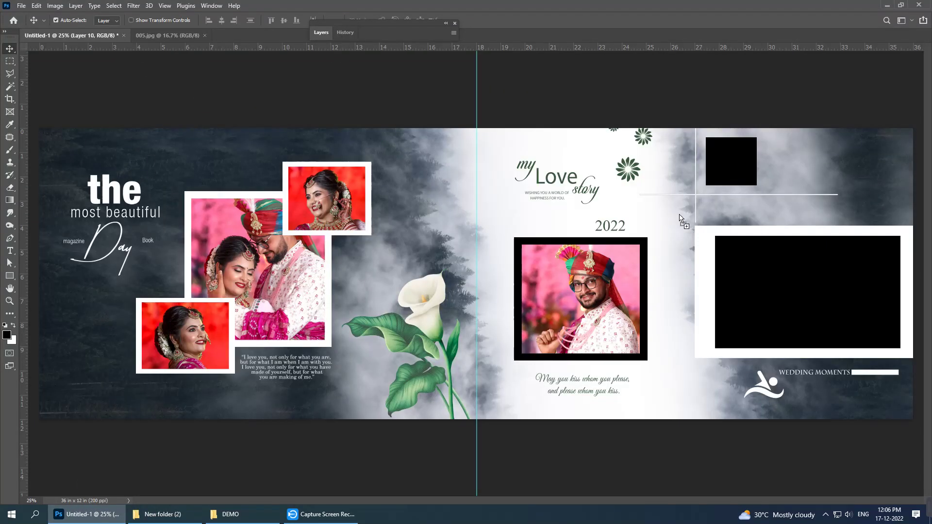
{"action": "left_click_drag", "start_coordinate": [83, 30], "coordinate": [311, 136]}
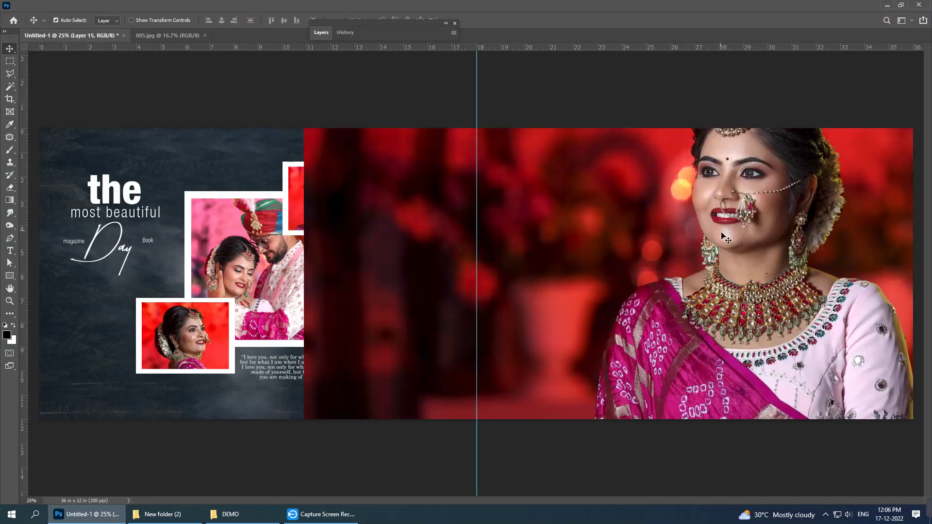
{"action": "left_click", "coordinate": [319, 34]}
{"action": "right_click", "coordinate": [379, 90]}
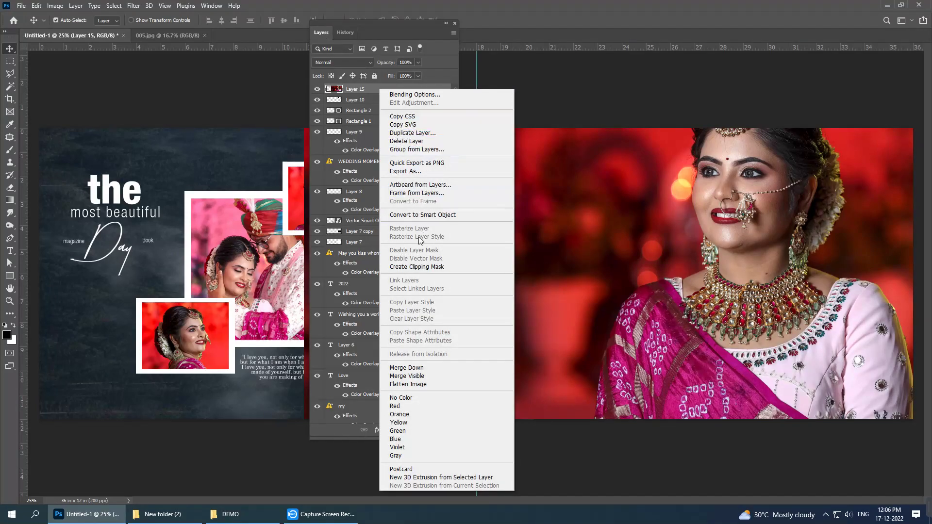
{"action": "left_click", "coordinate": [417, 266]}
{"action": "double_click", "coordinate": [392, 34]}
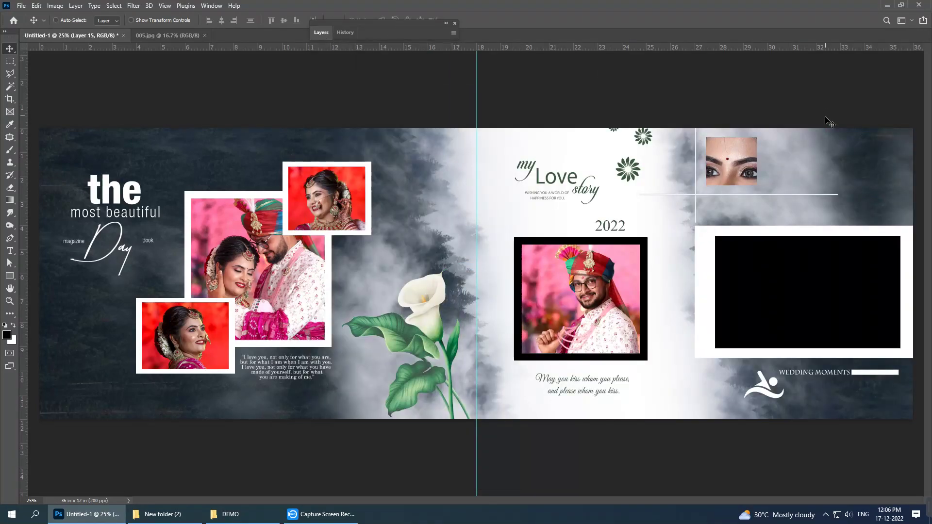
- Scale the bride photo to about 40.91% and position it to show her necklace
{"action": "key", "text": "ctrl+t"}
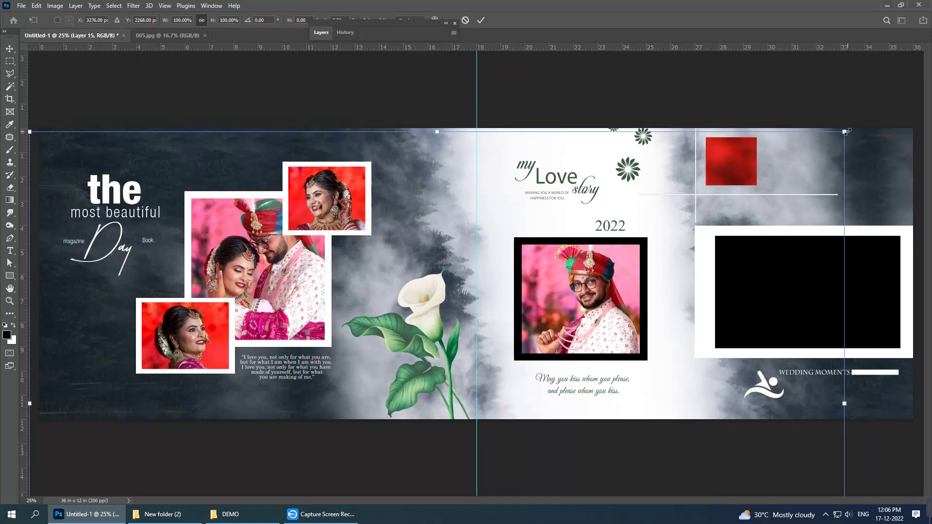
{"action": "mouse_move", "coordinate": [846, 131]}
{"action": "left_mouse_down"}
{"action": "mouse_move", "coordinate": [480, 364]}
{"action": "mouse_move", "coordinate": [702, 248]}
{"action": "mouse_move", "coordinate": [760, 135]}
{"action": "left_mouse_up"}
{"action": "left_click_drag", "start_coordinate": [807, 210], "coordinate": [858, 254]}
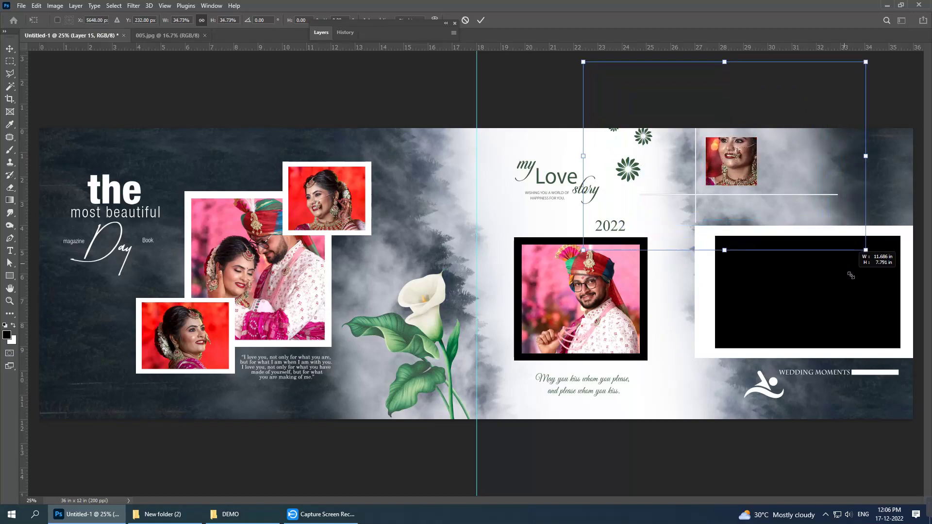
{"action": "left_click_drag", "start_coordinate": [782, 198], "coordinate": [777, 200]}
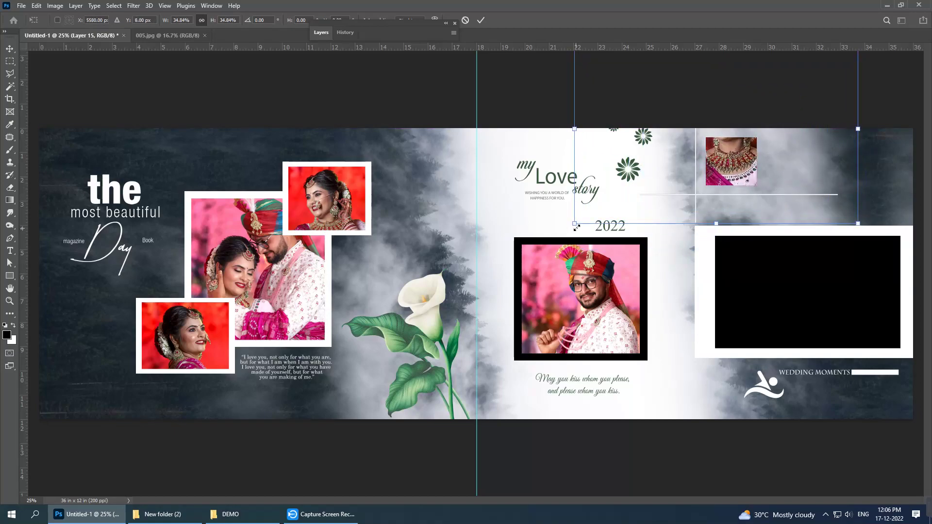
{"action": "left_click_drag", "start_coordinate": [574, 227], "coordinate": [546, 240]}
{"action": "left_click_drag", "start_coordinate": [716, 174], "coordinate": [721, 168]}
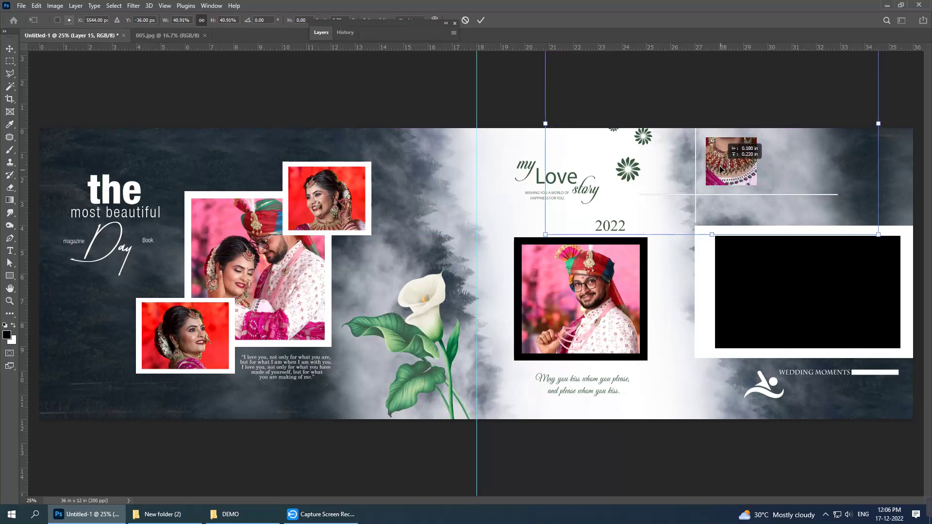
{"action": "key", "text": "Return"}
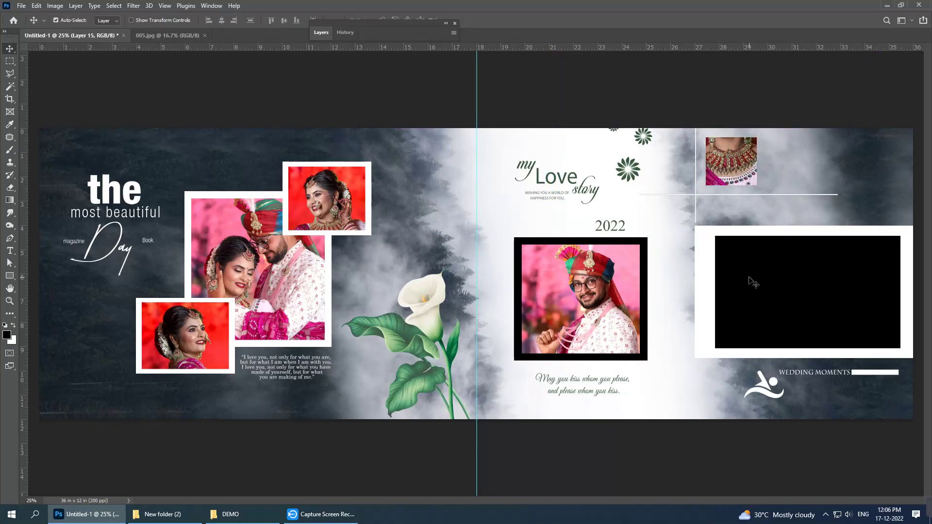
{"action": "right_click", "coordinate": [754, 283]}
{"action": "left_click", "coordinate": [767, 284]}
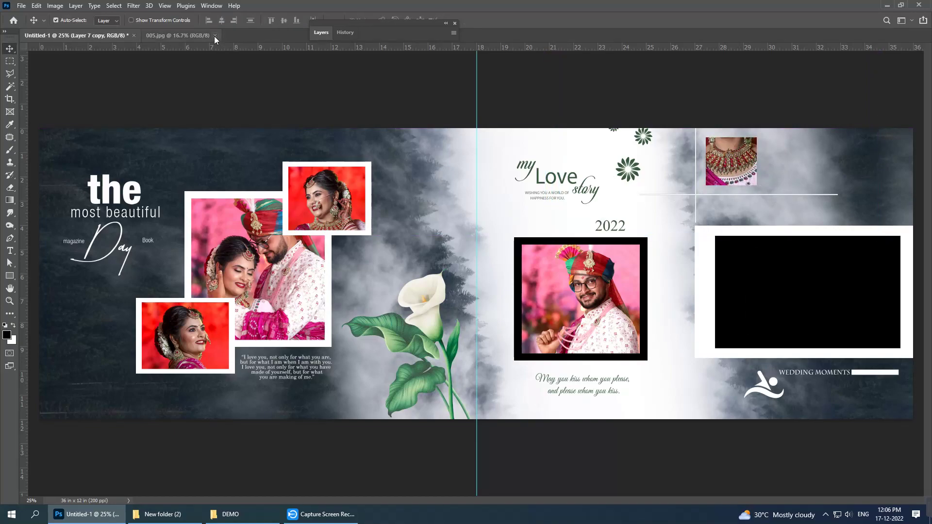
- Bring photo 006 into the album as Layer 16, clip it, and close 006.jpg
{"action": "left_click", "coordinate": [163, 514]}
{"action": "left_click_drag", "start_coordinate": [801, 175], "coordinate": [461, 5]}
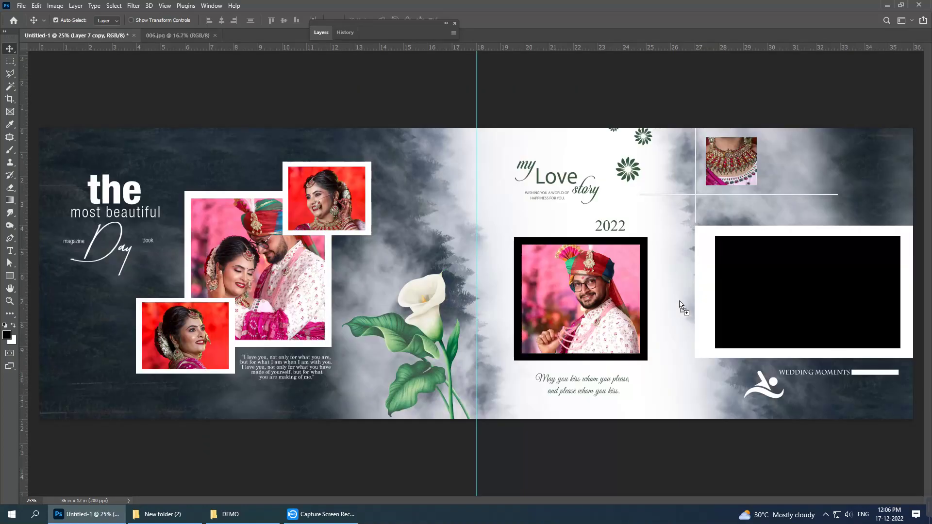
{"action": "left_click_drag", "start_coordinate": [120, 42], "coordinate": [738, 291]}
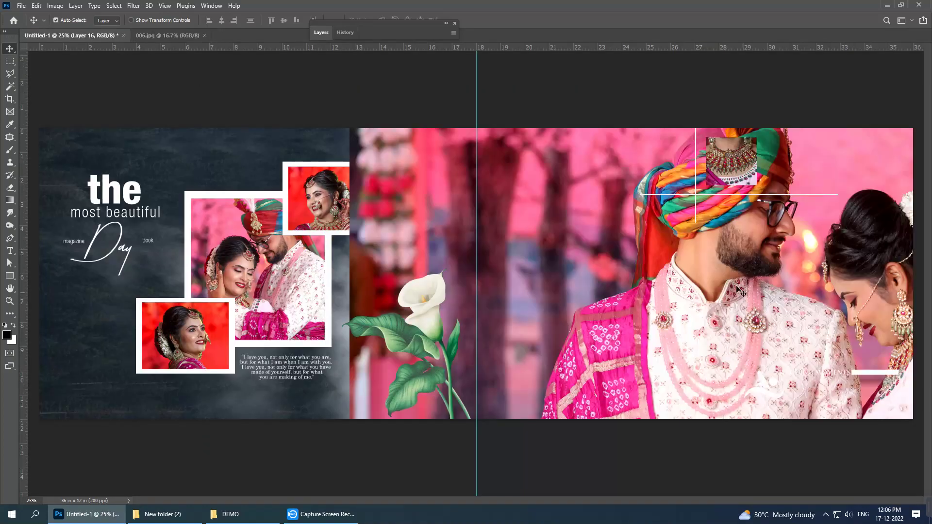
{"action": "left_click", "coordinate": [204, 35]}
{"action": "left_click", "coordinate": [321, 33]}
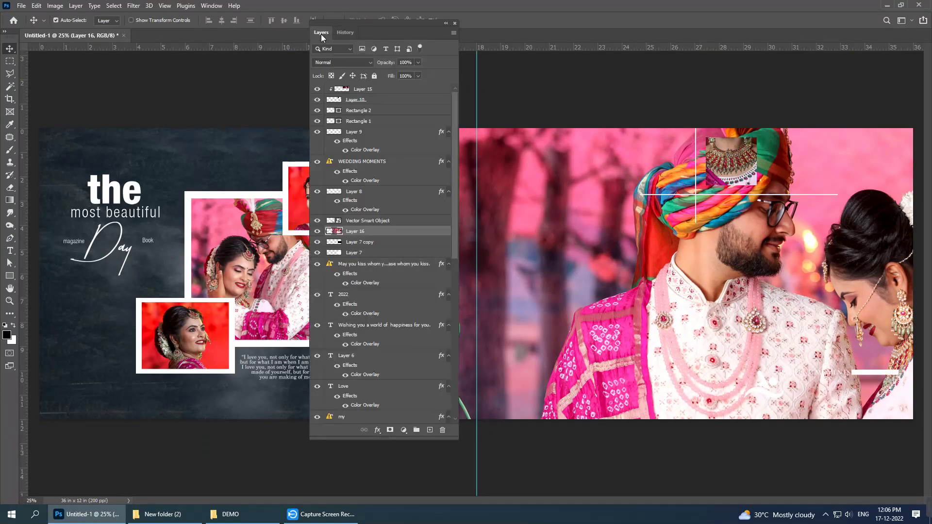
{"action": "right_click", "coordinate": [368, 230]}
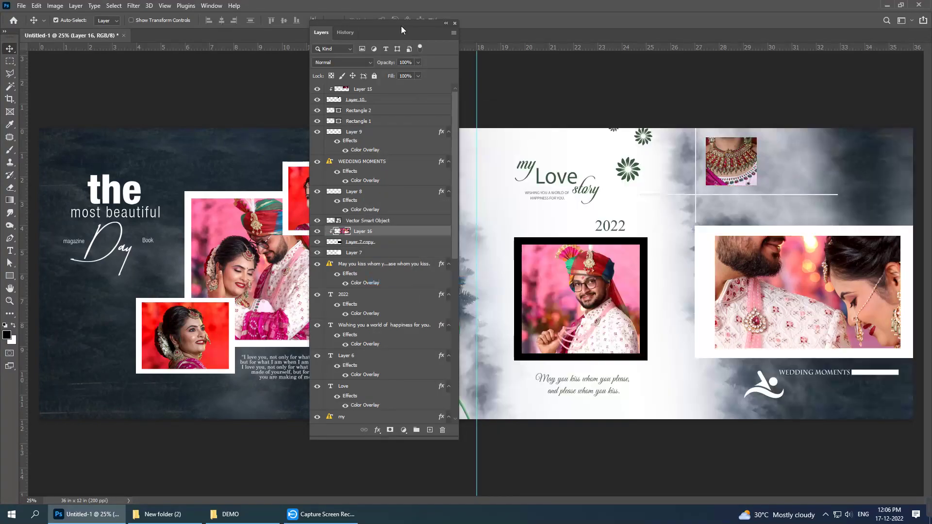
{"action": "double_click", "coordinate": [405, 27]}
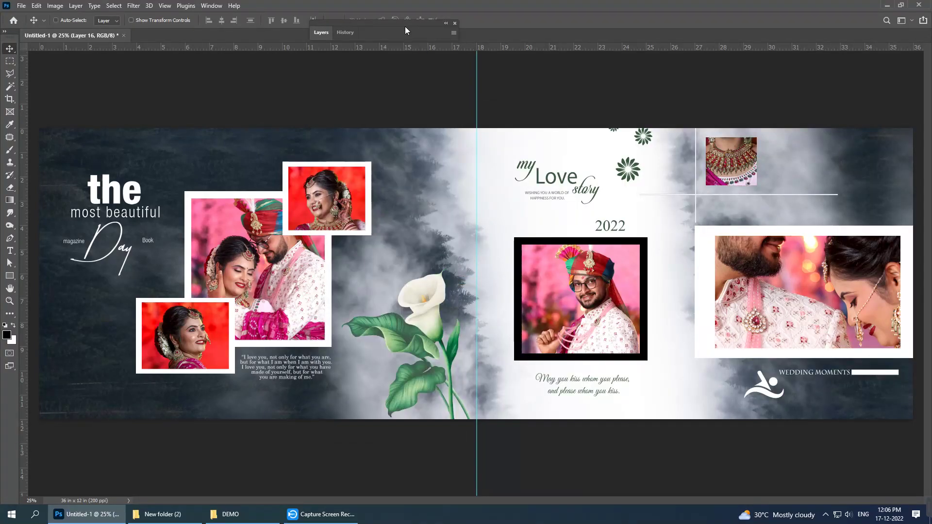
- Scale the couple photo to about 36.92% and position it to fill the right frame
{"action": "key", "text": "ctrl+t"}
{"action": "left_click_drag", "start_coordinate": [638, 165], "coordinate": [547, 219]}
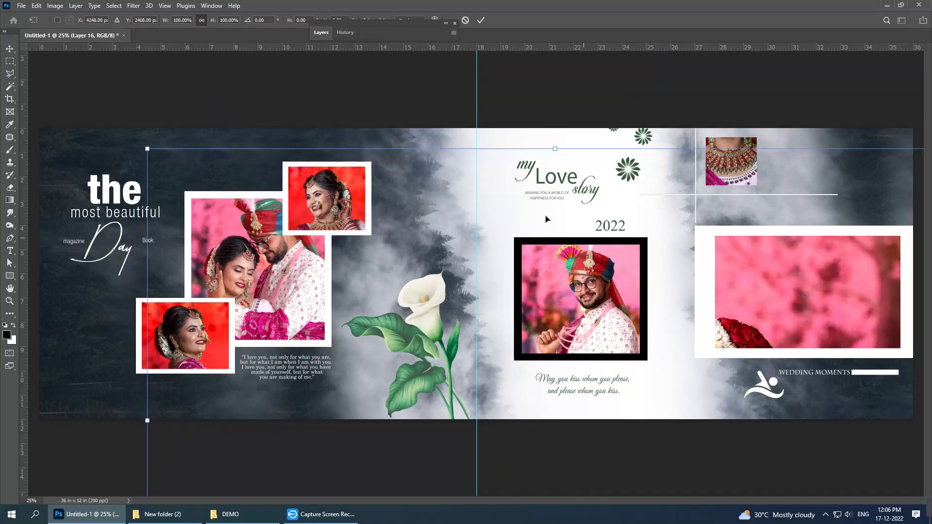
{"action": "left_click_drag", "start_coordinate": [150, 150], "coordinate": [346, 282]}
{"action": "left_click_drag", "start_coordinate": [462, 367], "coordinate": [694, 246]}
{"action": "left_click_drag", "start_coordinate": [575, 162], "coordinate": [635, 225]}
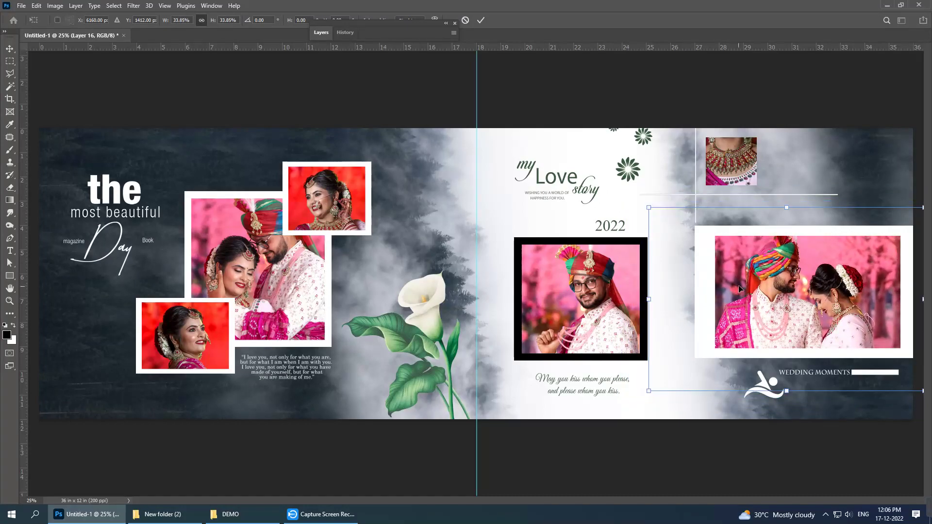
{"action": "left_click_drag", "start_coordinate": [741, 288], "coordinate": [747, 285]}
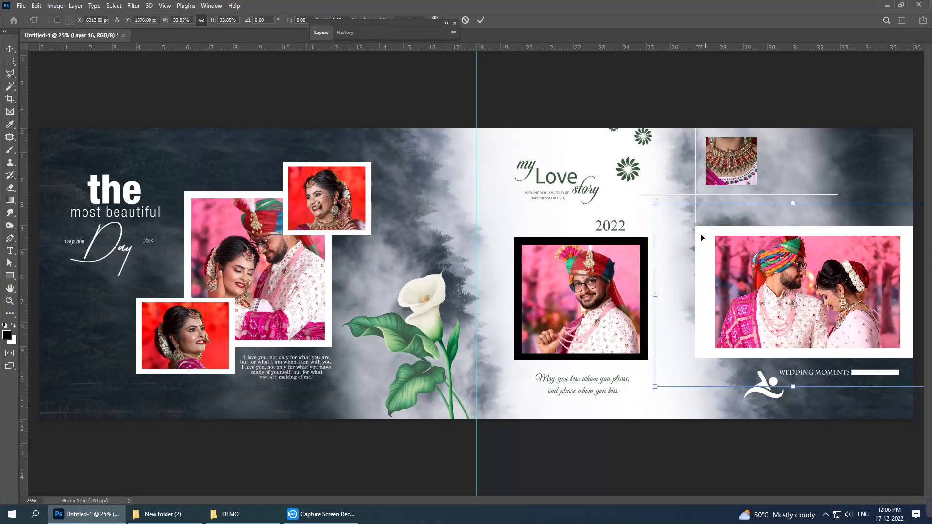
{"action": "left_click_drag", "start_coordinate": [653, 204], "coordinate": [647, 197]}
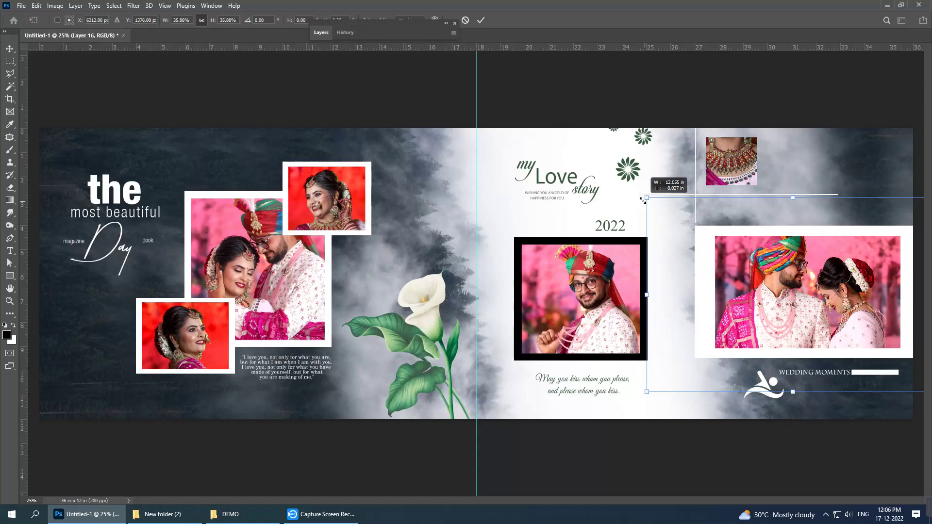
{"action": "left_click_drag", "start_coordinate": [771, 291], "coordinate": [775, 297]}
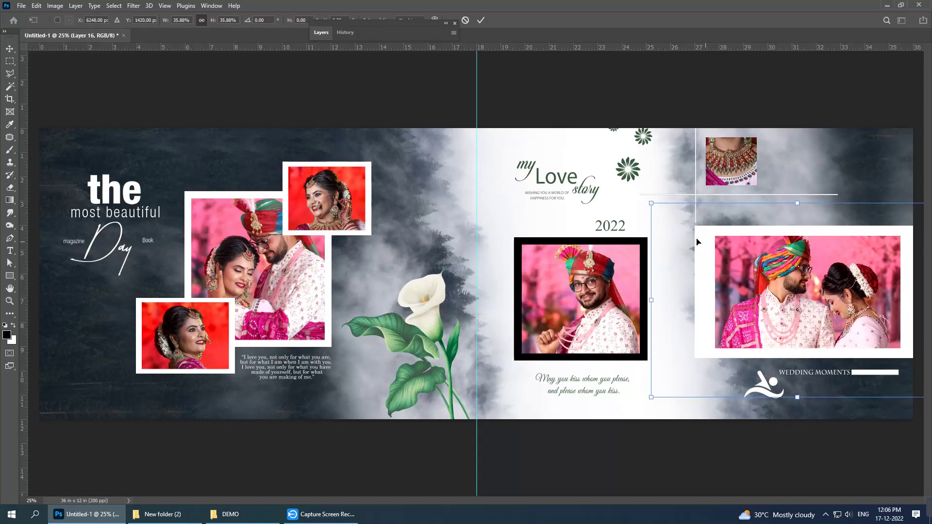
{"action": "left_click_drag", "start_coordinate": [651, 204], "coordinate": [647, 200]}
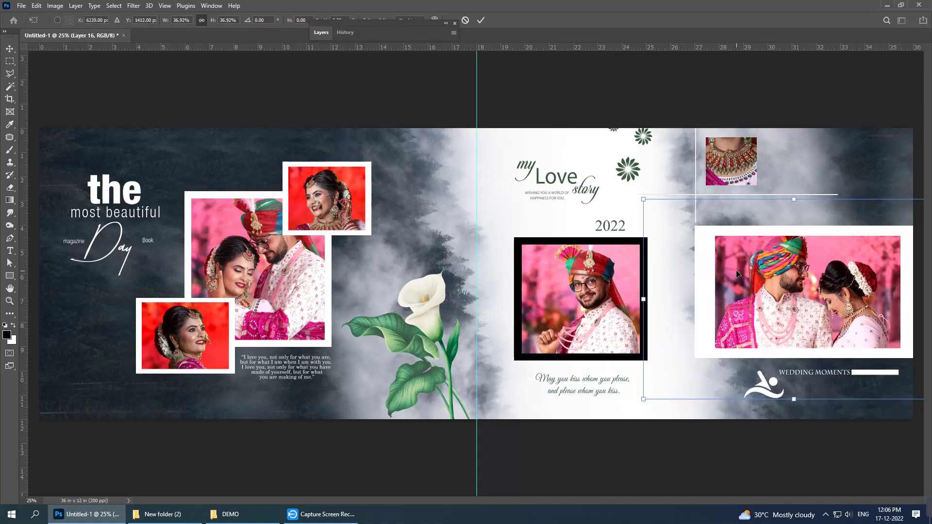
{"action": "key", "text": "Return"}
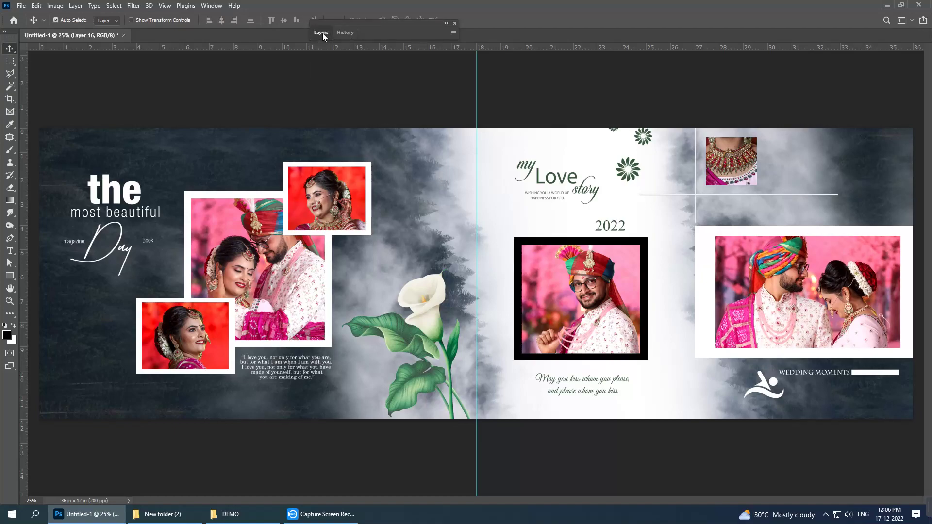
- Give Layer 7 copy a black 9 px inside Stroke layer style
{"action": "left_click", "coordinate": [322, 33]}
{"action": "right_click", "coordinate": [759, 285]}
{"action": "left_click", "coordinate": [774, 298]}
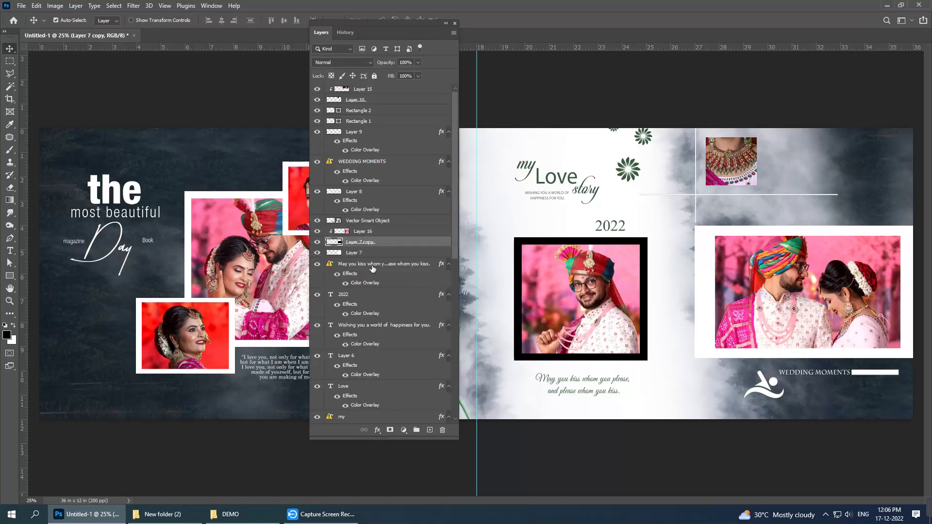
{"action": "double_click", "coordinate": [392, 246]}
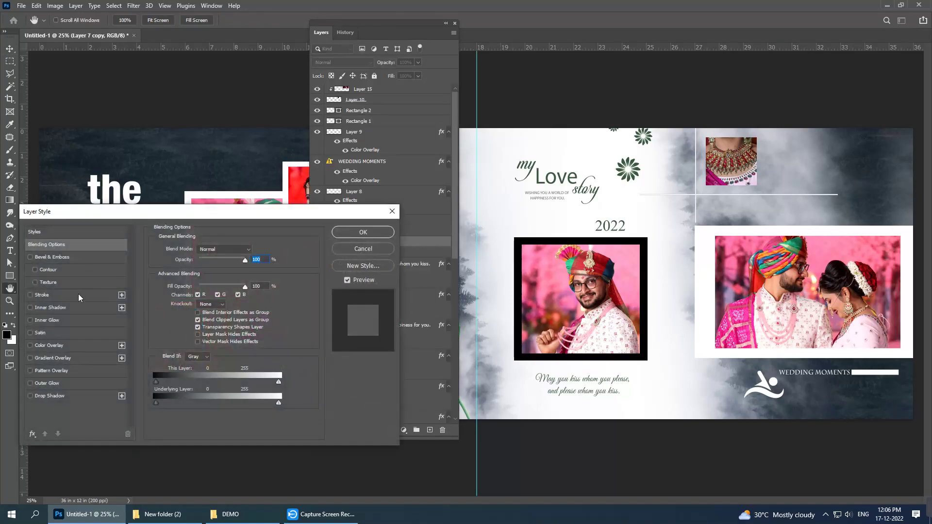
{"action": "left_click", "coordinate": [50, 295]}
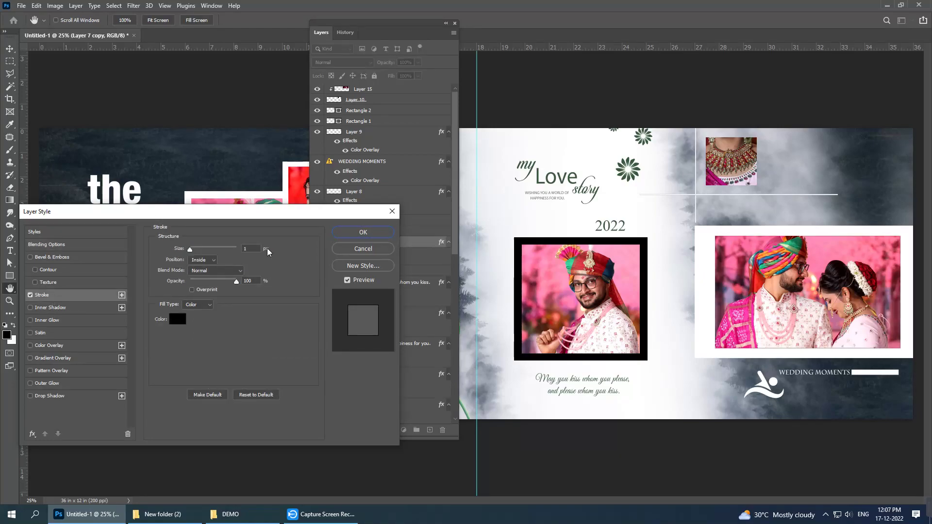
{"action": "double_click", "coordinate": [250, 248]}
{"action": "type", "text": "6"}
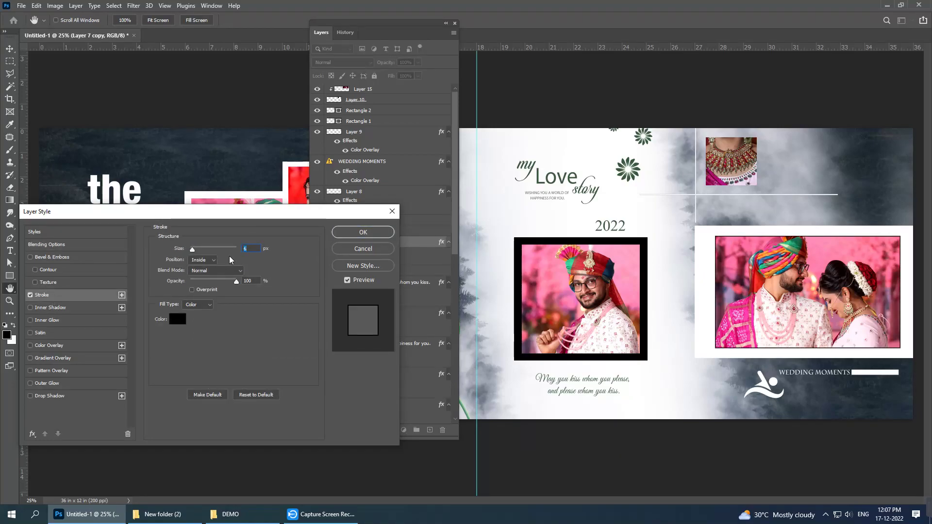
{"action": "key", "text": "Up"}
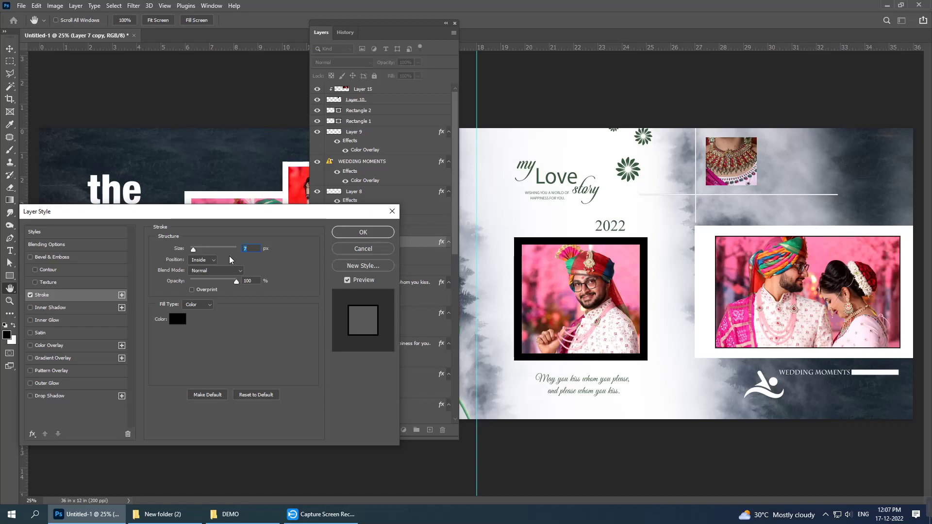
{"action": "key", "text": "Up"}
{"action": "key", "text": "Up"}
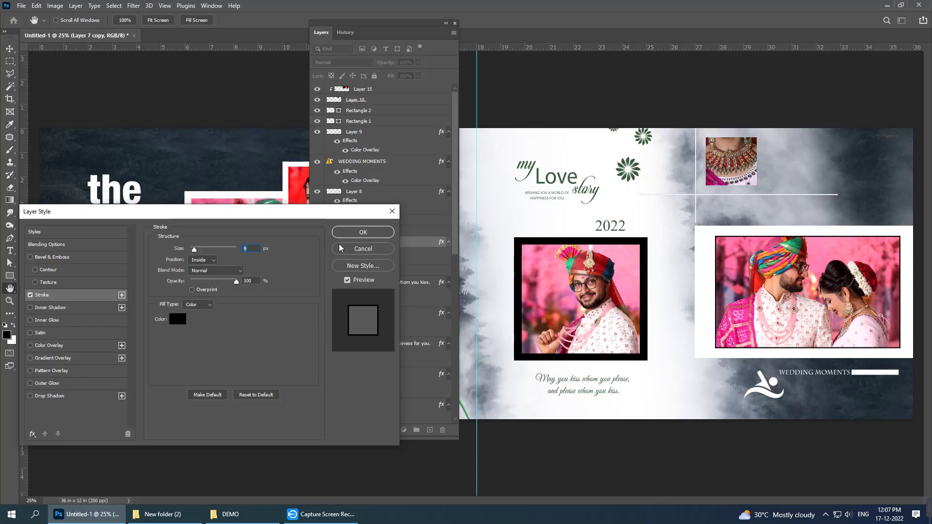
{"action": "key", "text": "Up"}
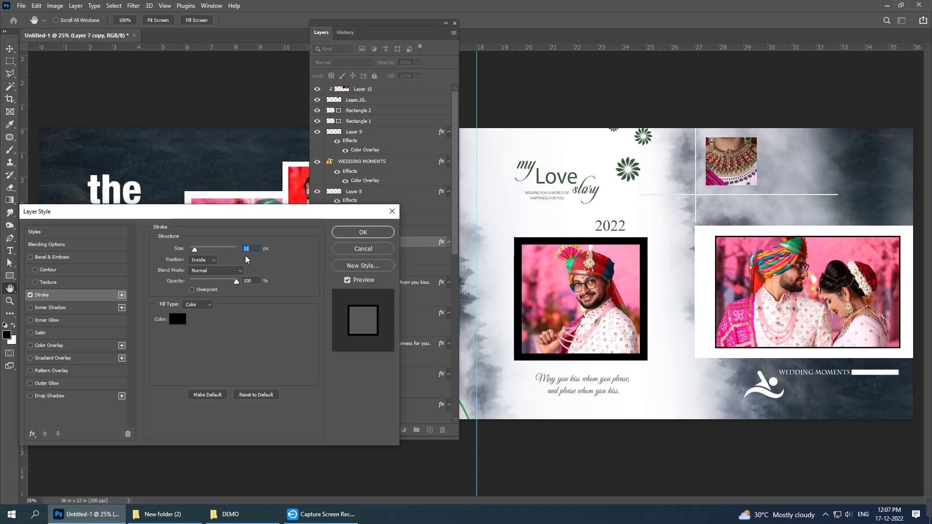
{"action": "left_click", "coordinate": [364, 232]}
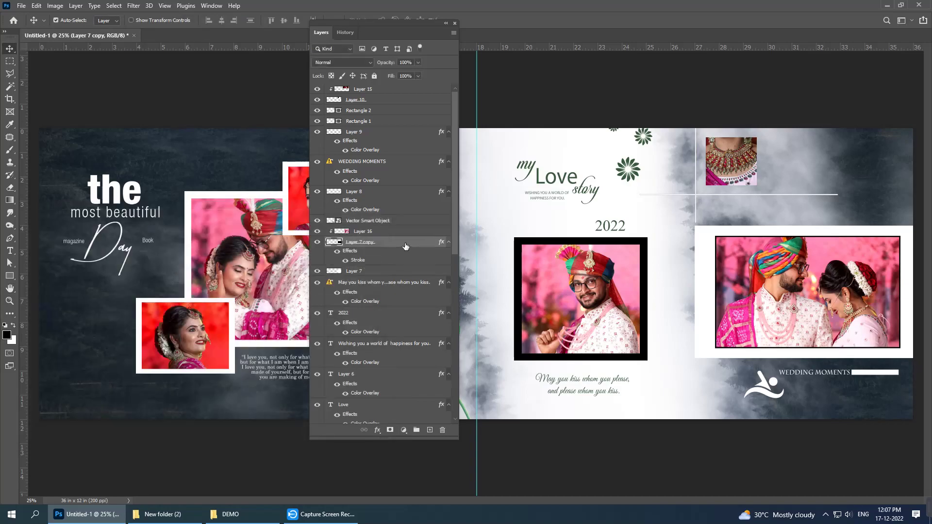
- Copy Layer 7 copy's stroke style and paste it onto the Layer 10 jewellery photo
{"action": "right_click", "coordinate": [407, 246]}
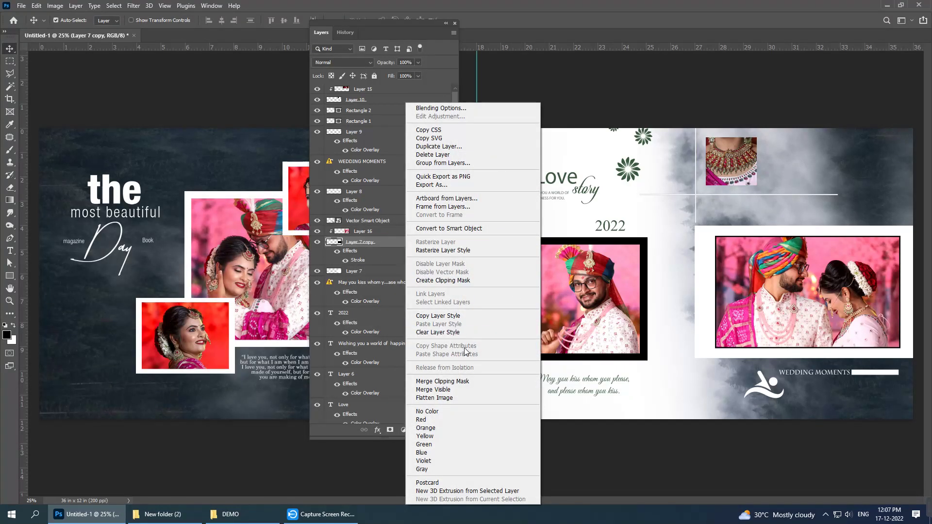
{"action": "left_click", "coordinate": [445, 316]}
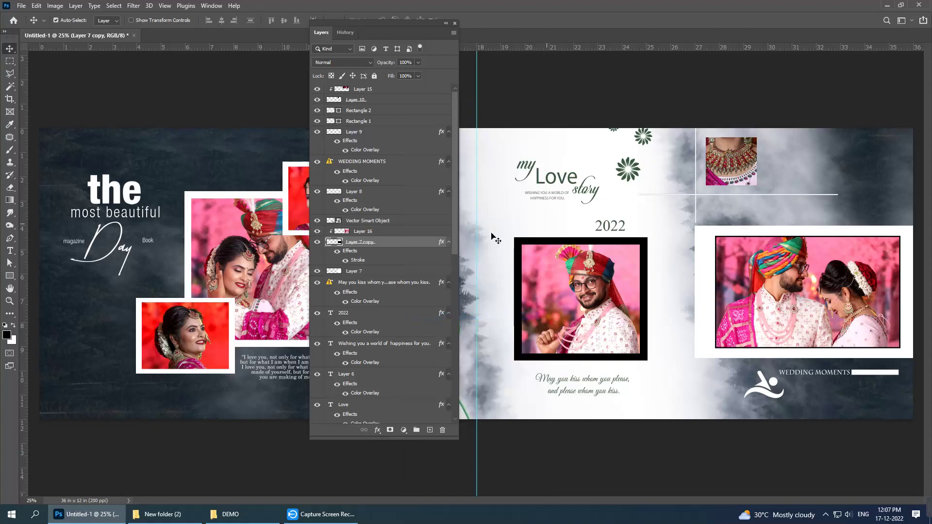
{"action": "right_click", "coordinate": [733, 162]}
{"action": "left_click", "coordinate": [762, 176]}
{"action": "right_click", "coordinate": [394, 99]}
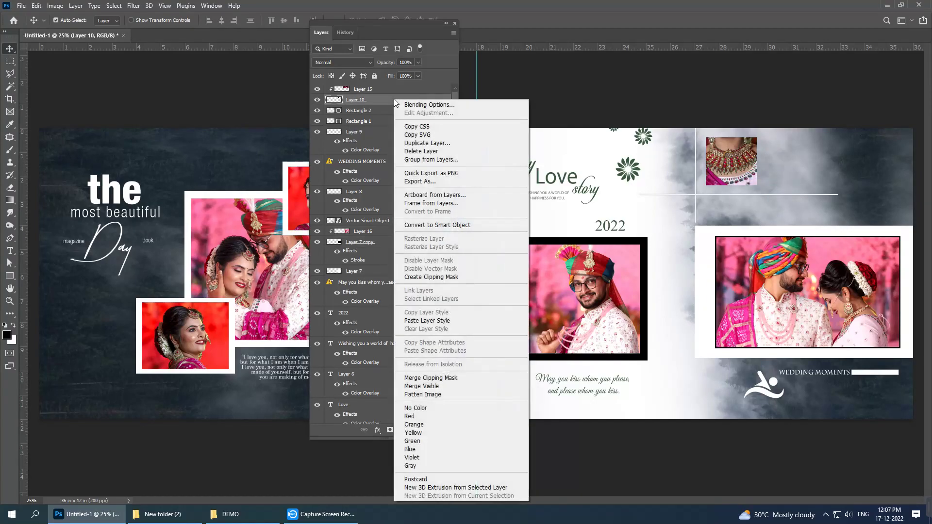
{"action": "left_click", "coordinate": [430, 321]}
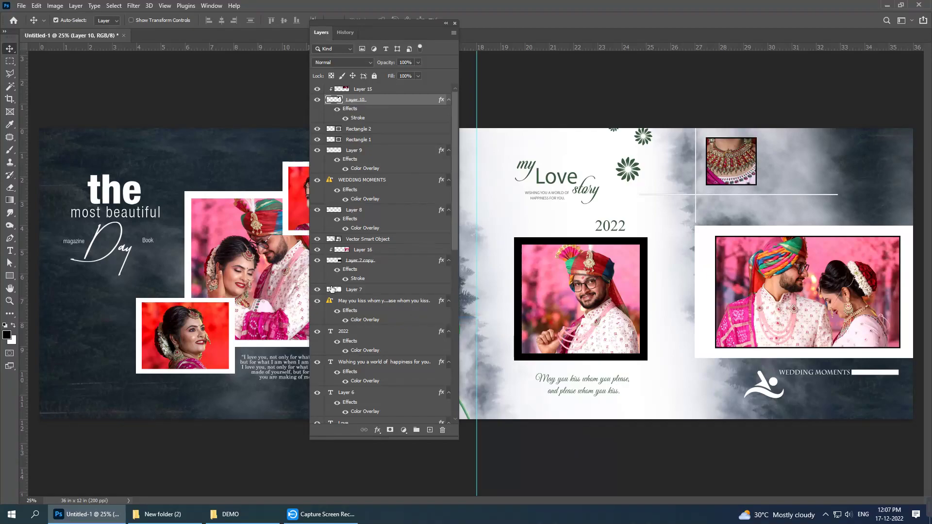
- Paste the same black stroke style onto the lower-left bride photo, Layer 4 copy
{"action": "right_click", "coordinate": [253, 258]}
{"action": "left_click", "coordinate": [392, 38]}
{"action": "left_click_drag", "start_coordinate": [383, 33], "coordinate": [615, 15]}
{"action": "right_click", "coordinate": [312, 209]}
{"action": "right_click", "coordinate": [243, 253]}
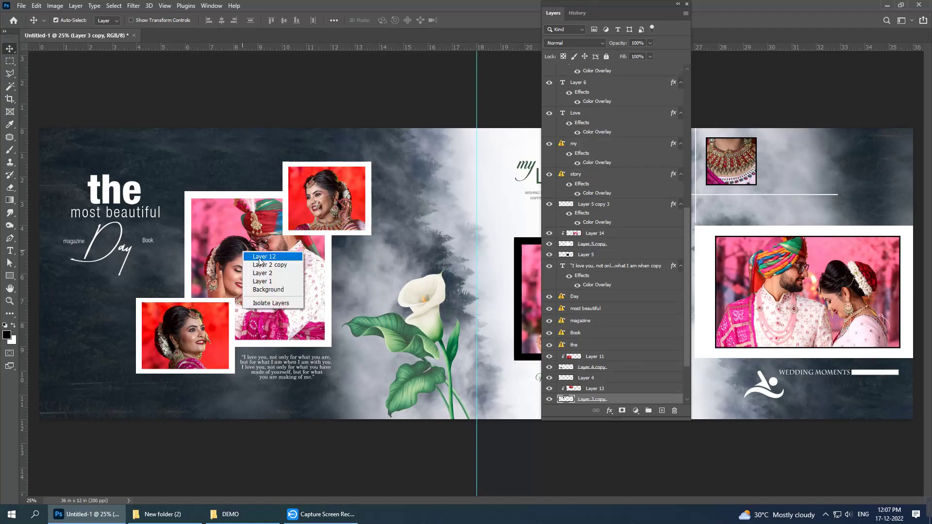
{"action": "left_click", "coordinate": [260, 258]}
{"action": "right_click", "coordinate": [196, 326]}
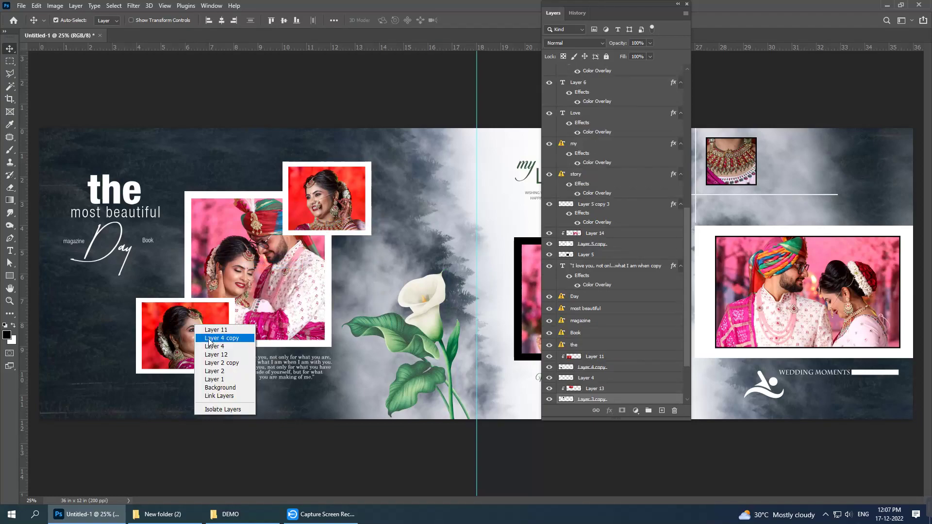
{"action": "left_click", "coordinate": [210, 339]}
{"action": "right_click", "coordinate": [620, 398]}
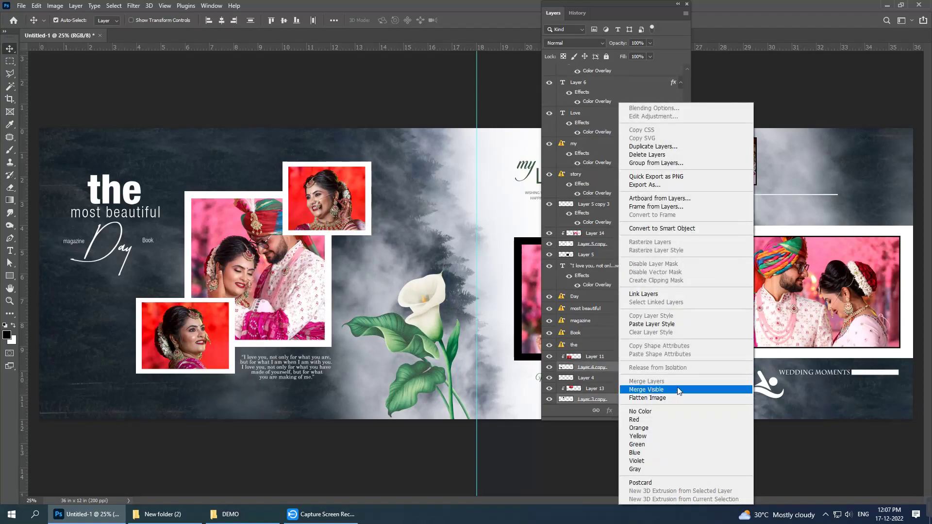
{"action": "left_click", "coordinate": [652, 324]}
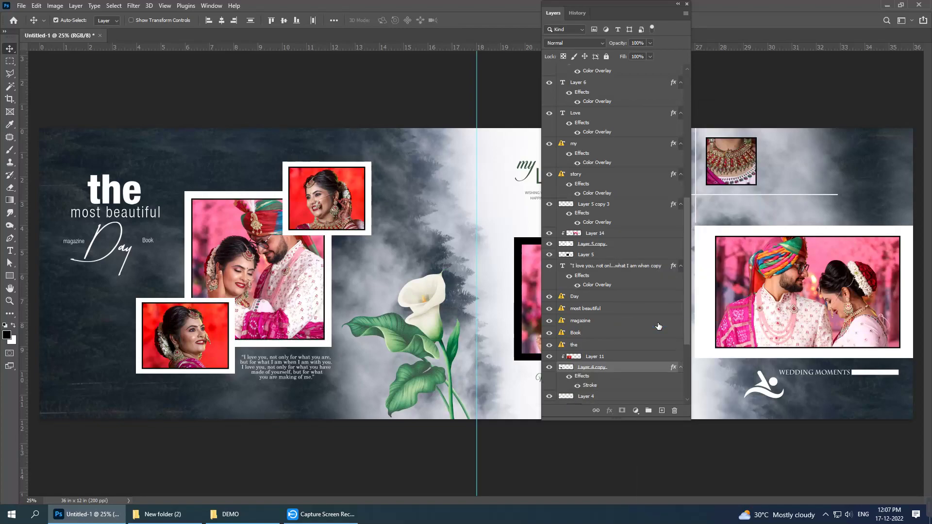
{"action": "left_click_drag", "start_coordinate": [611, 16], "coordinate": [316, 12]}
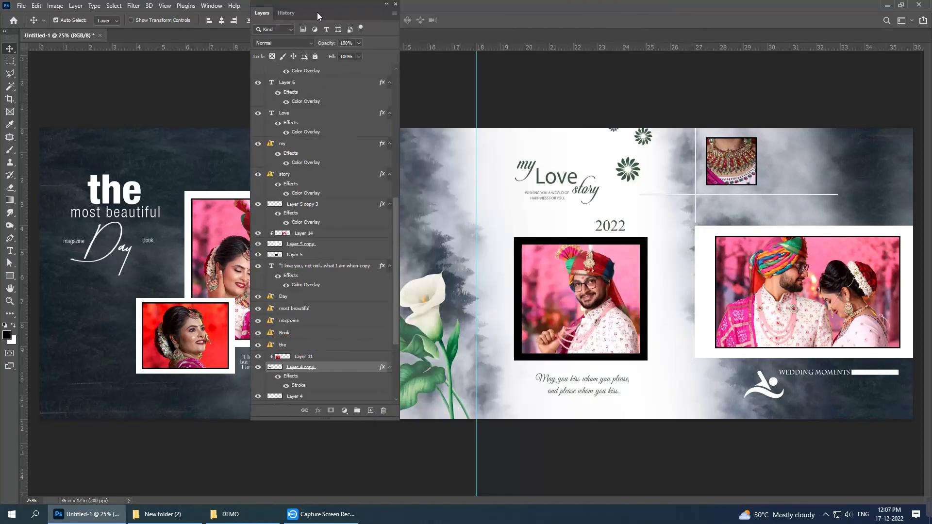
{"action": "right_click", "coordinate": [559, 282]}
- Give the Layer 5 copy groom photo a white 10 px inside Stroke effect
{"action": "left_click", "coordinate": [586, 297]}
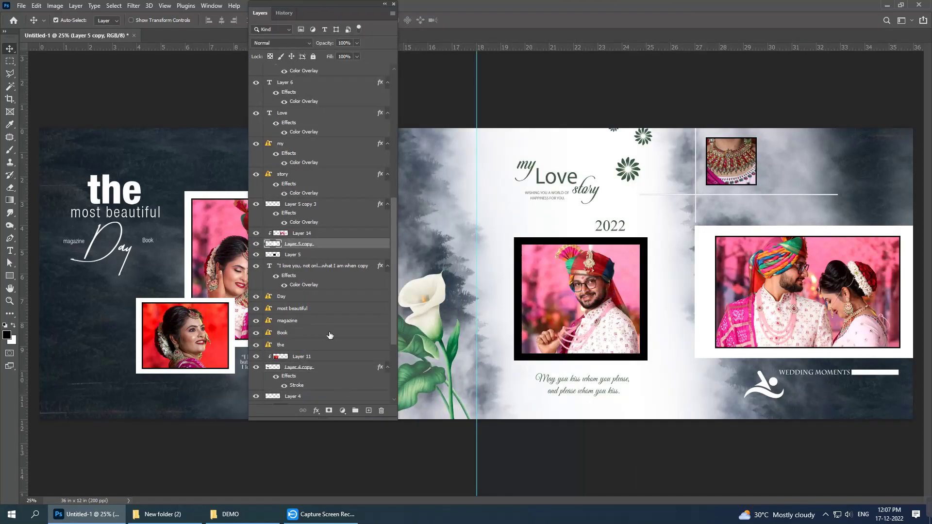
{"action": "double_click", "coordinate": [348, 246]}
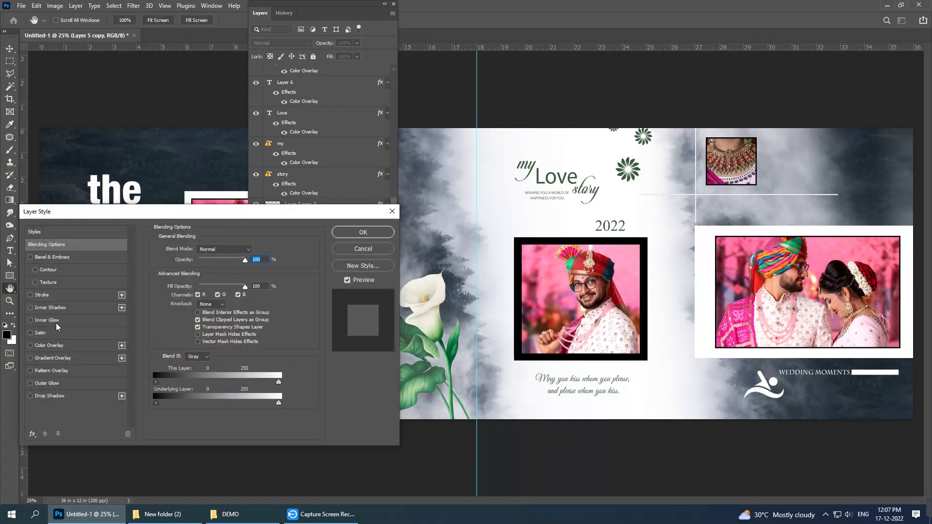
{"action": "left_click", "coordinate": [54, 292]}
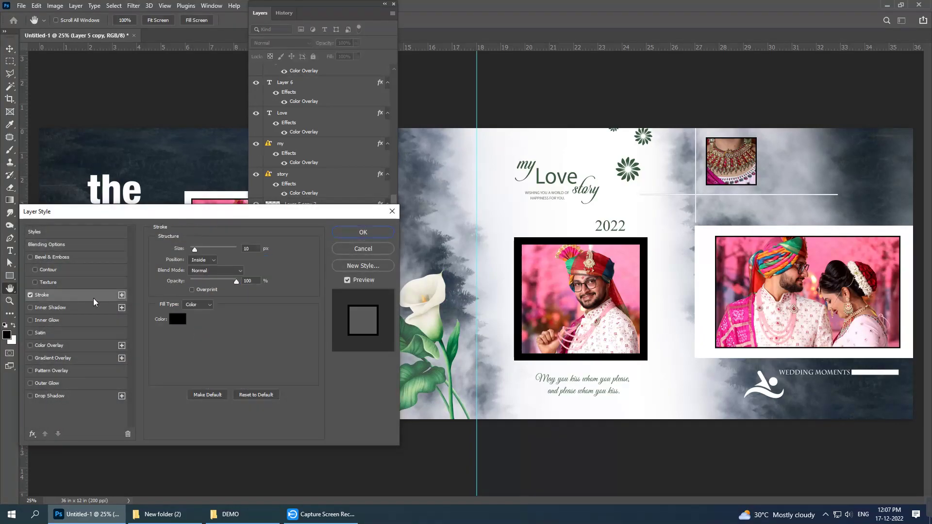
{"action": "left_click", "coordinate": [178, 319]}
{"action": "left_click", "coordinate": [423, 140]}
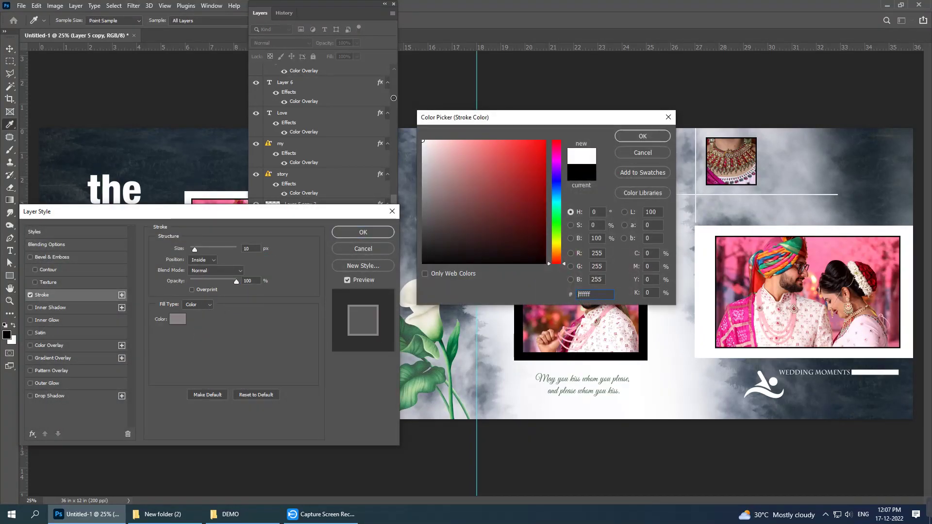
{"action": "left_click", "coordinate": [661, 137]}
{"action": "left_click", "coordinate": [364, 233]}
{"action": "double_click", "coordinate": [355, 12]}
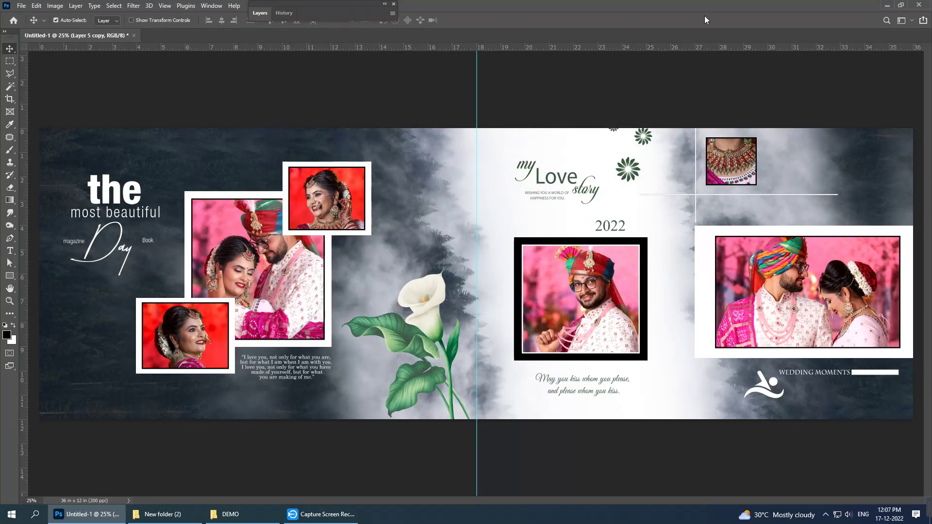